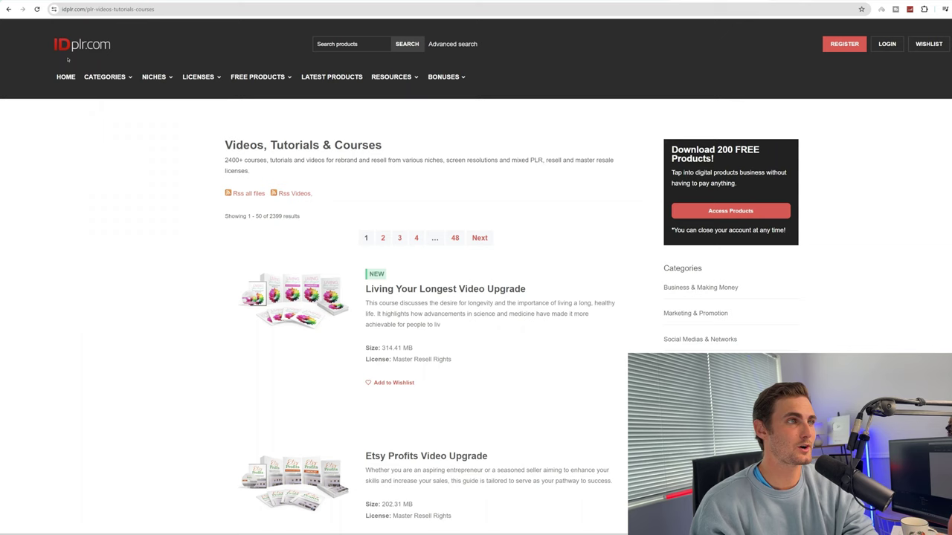
Open the eBooks & Reports category and look through its listed products and their licenses
mouse_move(104, 78)
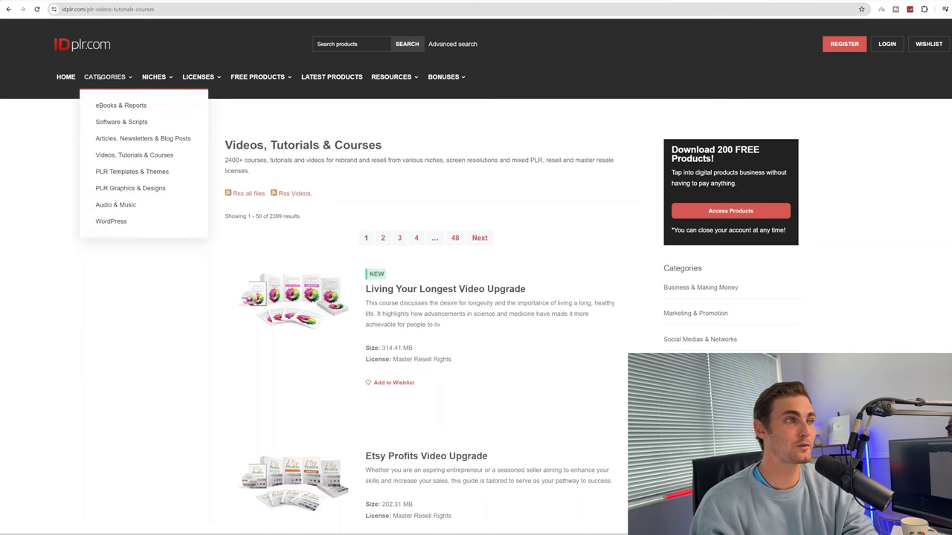
left_click(117, 105)
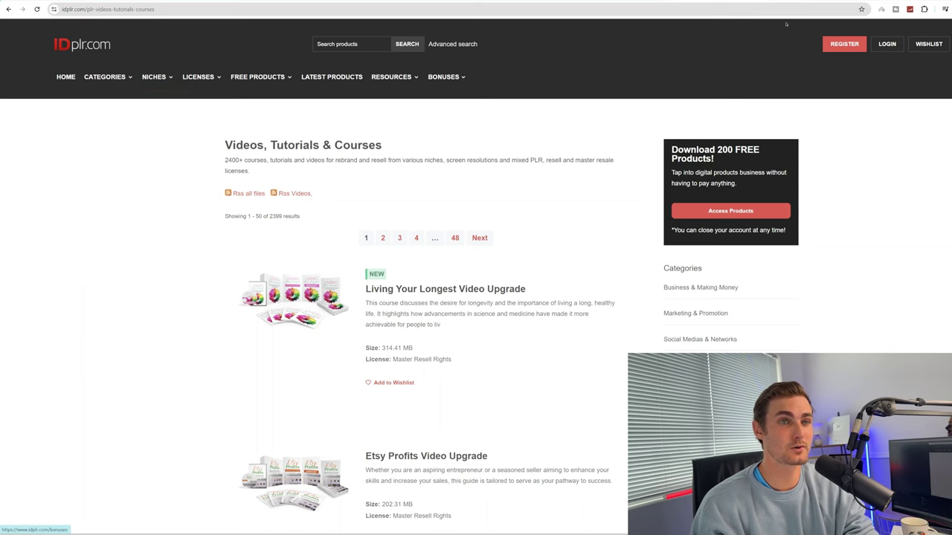
scroll(506, 147, "down", 2)
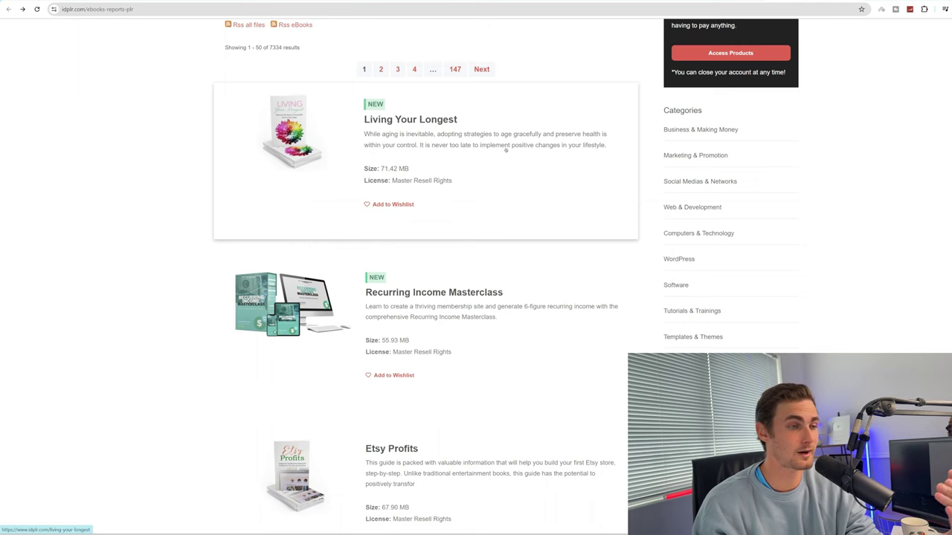
scroll(482, 213, "down", 3)
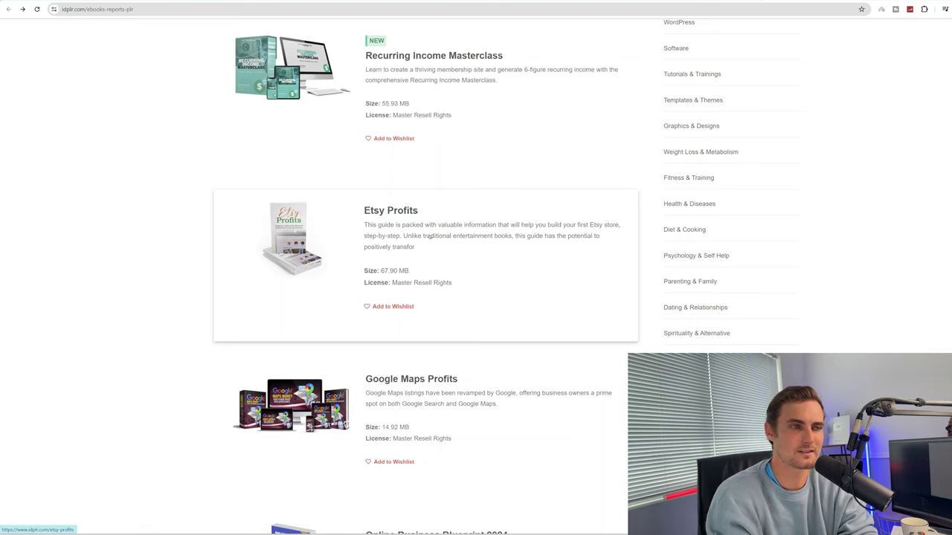
scroll(430, 235, "down", 2)
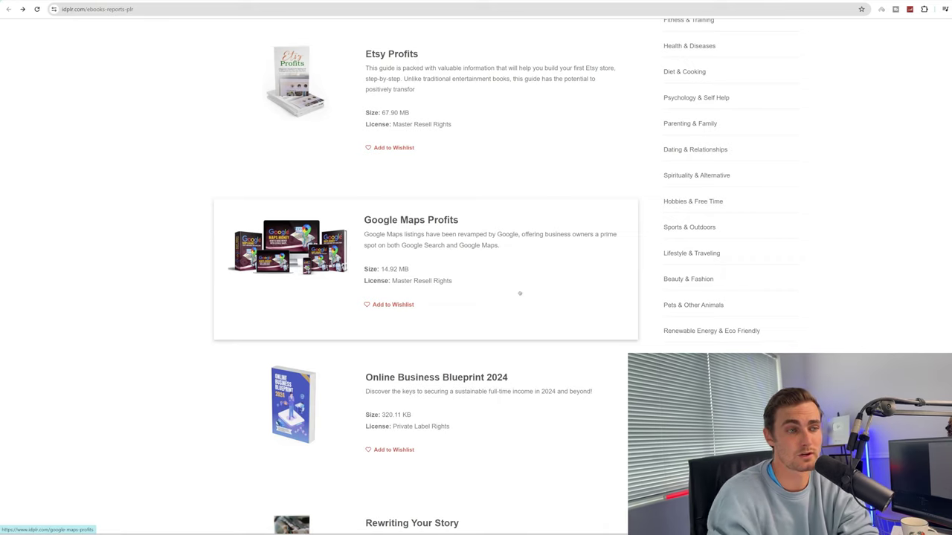
scroll(450, 252, "down", 10)
scroll(505, 253, "down", 3)
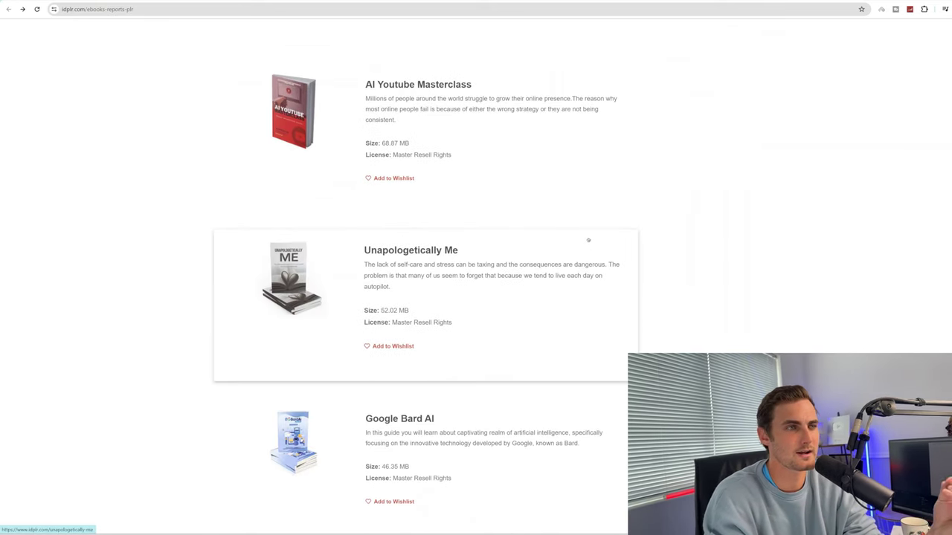
scroll(447, 217, "up", 2)
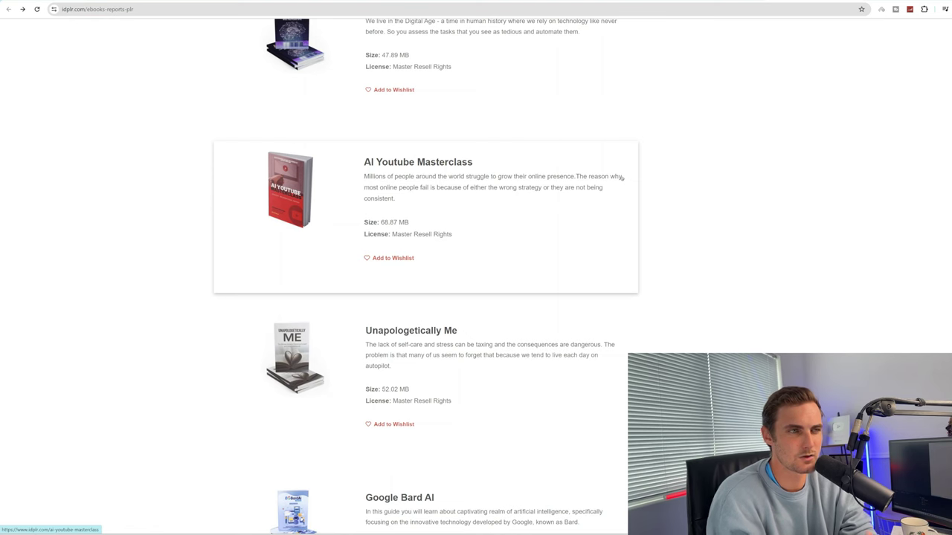
scroll(621, 178, "up", 4)
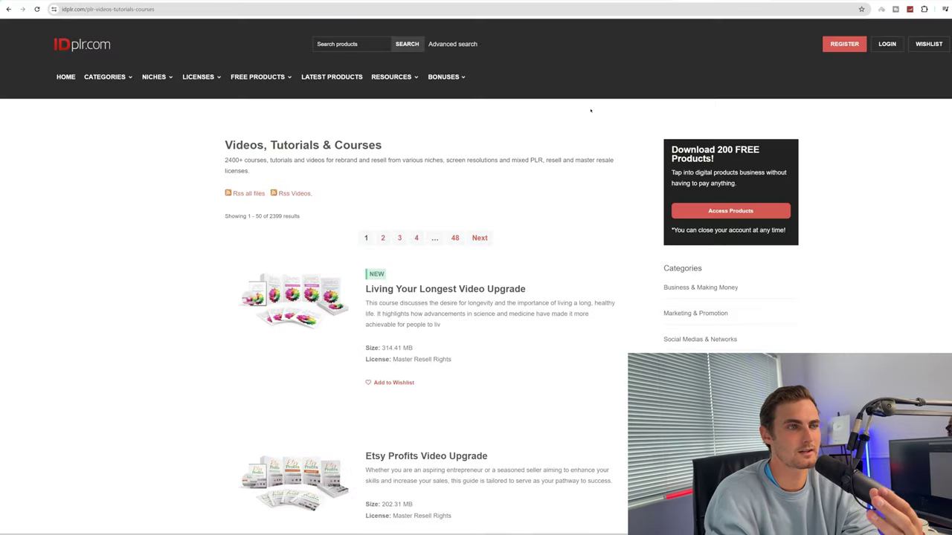
Compare the Videos, Tutorials & Courses listings with the eBooks & Reports listings to find a topic offered in both formats
scroll(452, 273, "down", 3)
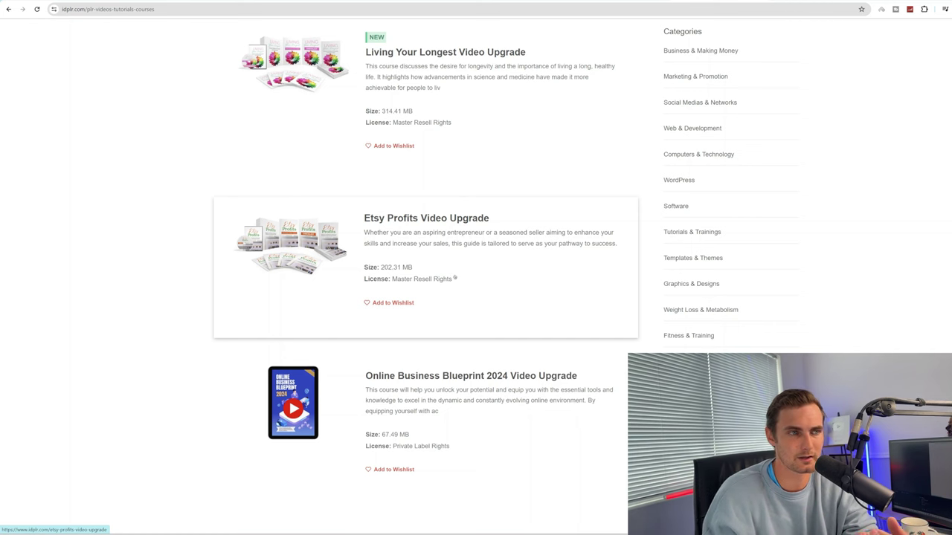
key("alt+Left")
scroll(487, 203, "up", 5)
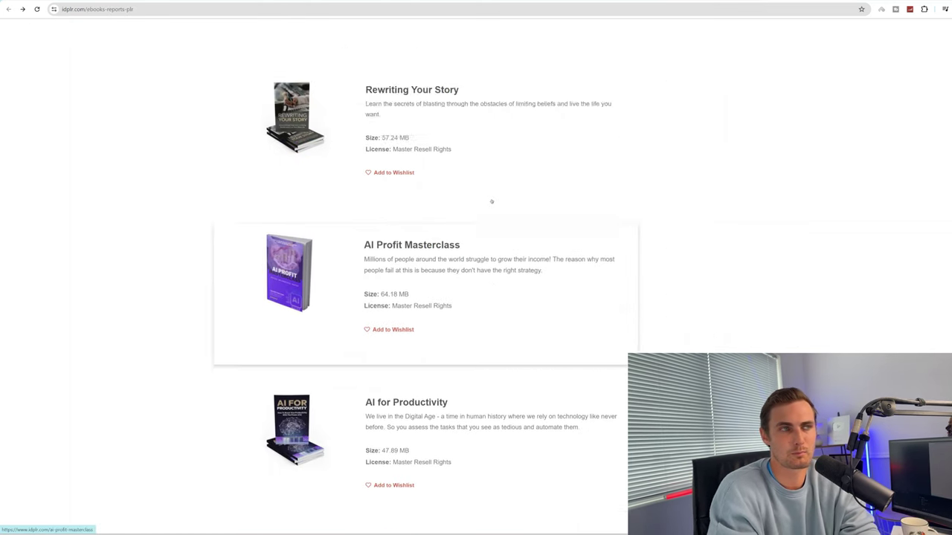
scroll(520, 199, "up", 1)
scroll(536, 196, "up", 5)
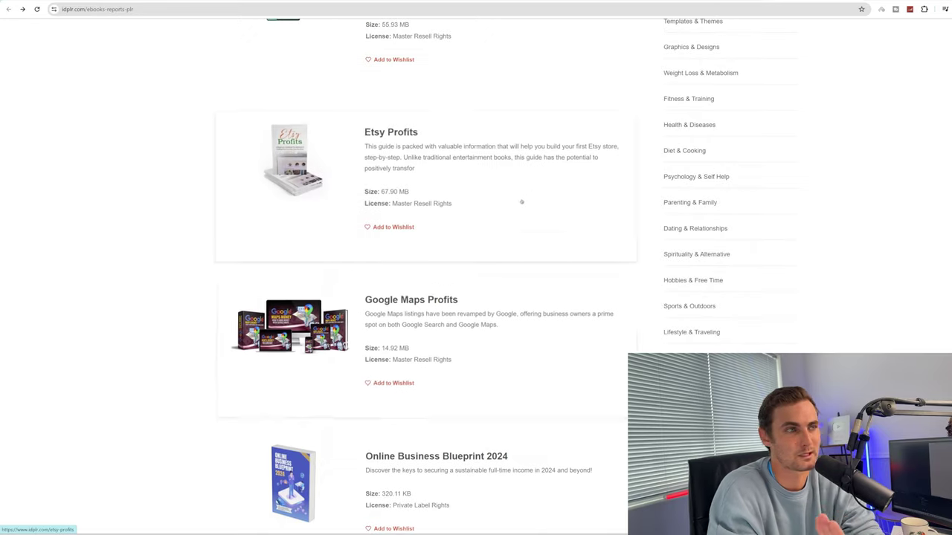
scroll(522, 202, "up", 1)
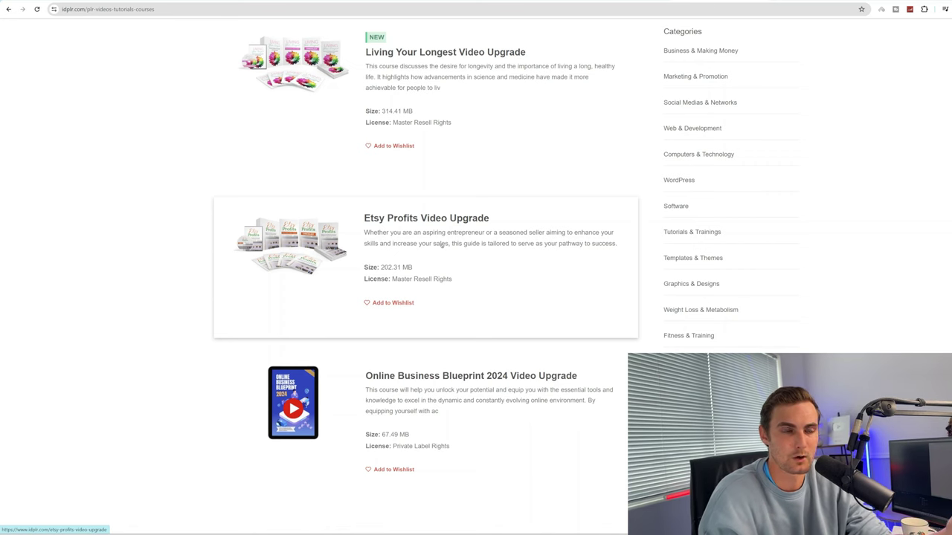
scroll(543, 262, "up", 1)
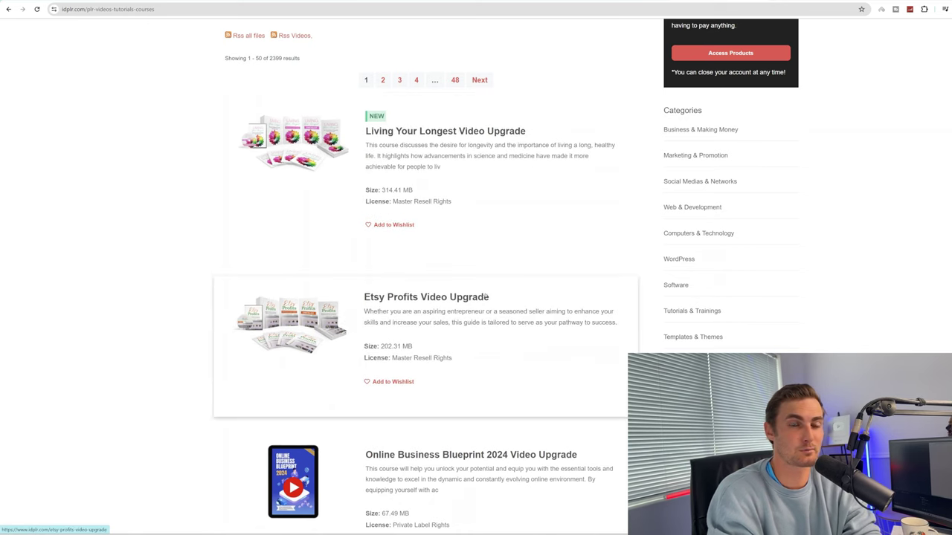
key("alt+Left")
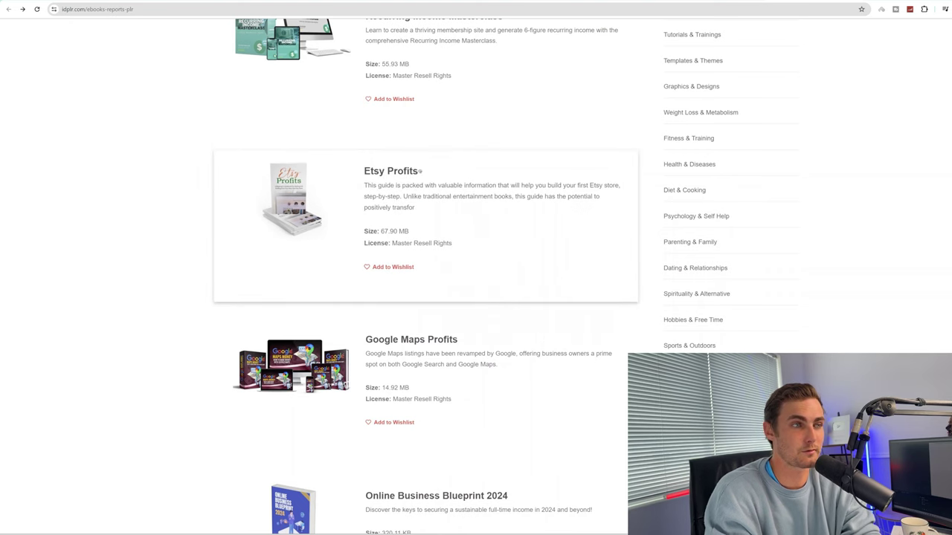
Open the Etsy Profits eBook's product page and download the product
right_click(405, 180)
left_click(394, 172)
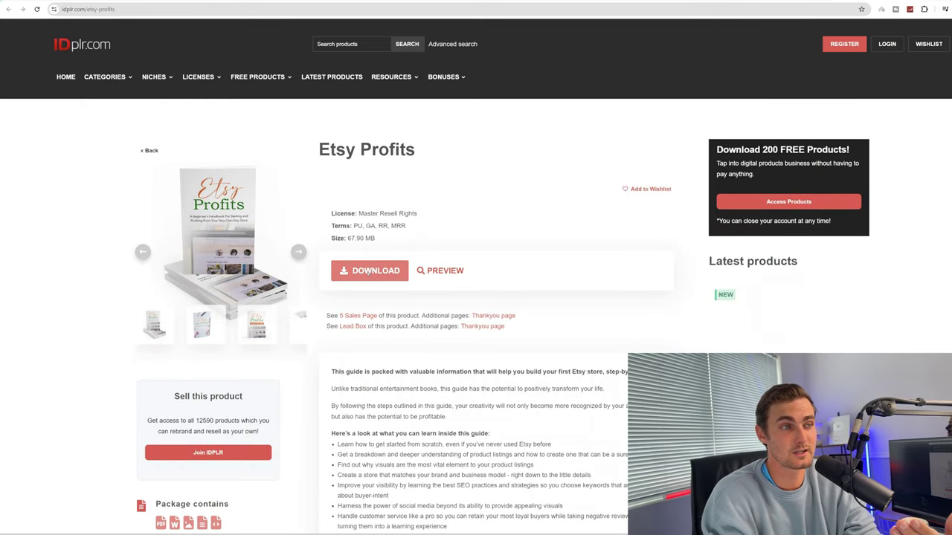
left_click(367, 272)
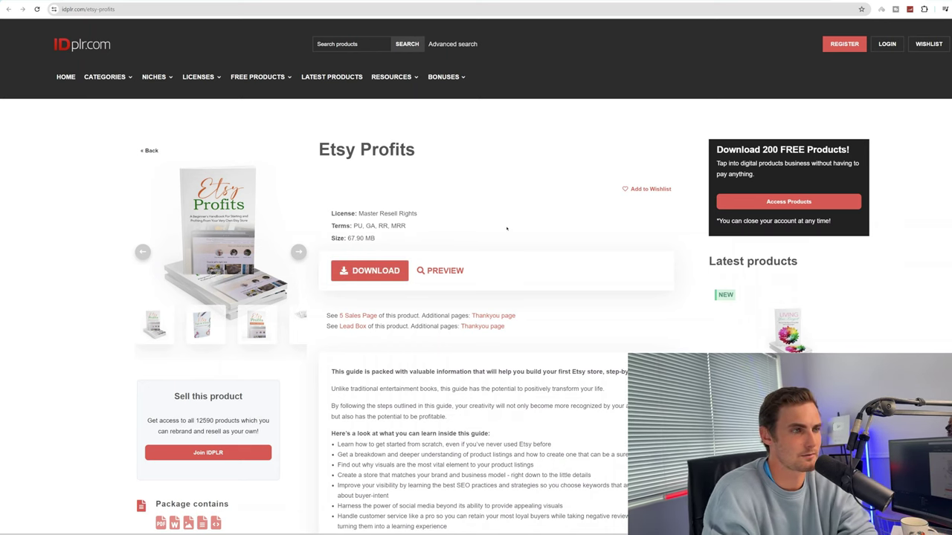
left_click(371, 272)
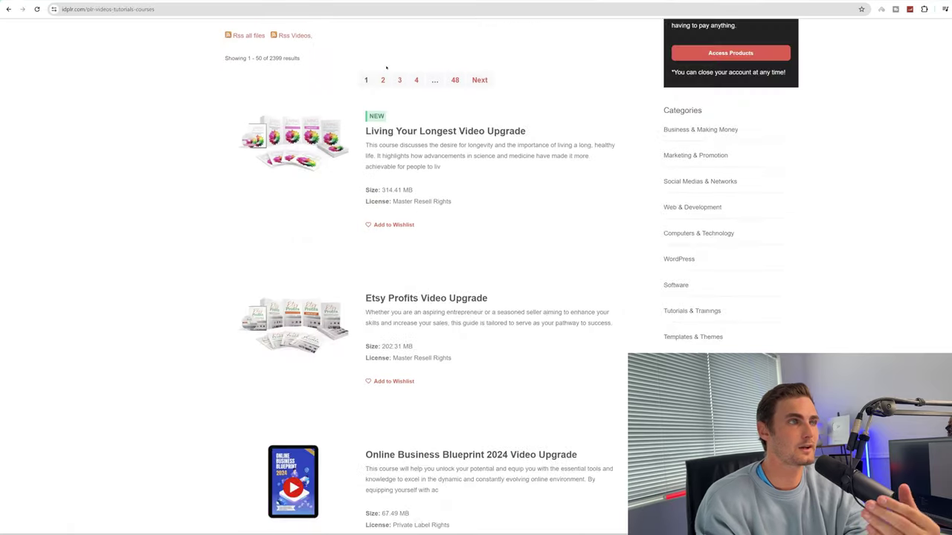
Open the Etsy Profits Video Upgrade product from the Videos, Tutorials & Courses listing
scroll(272, 168, "up", 3)
mouse_move(111, 77)
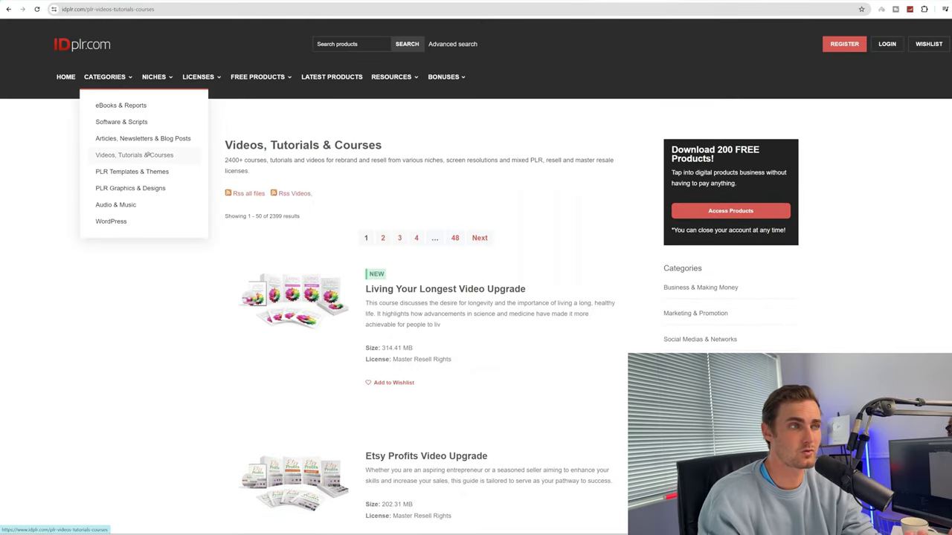
scroll(464, 214, "down", 2)
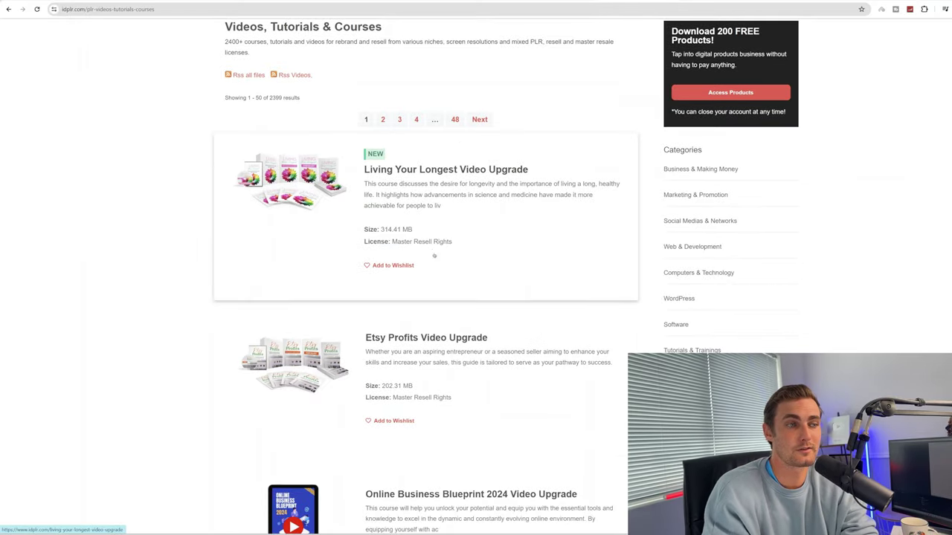
scroll(438, 312, "down", 1)
left_click(292, 323)
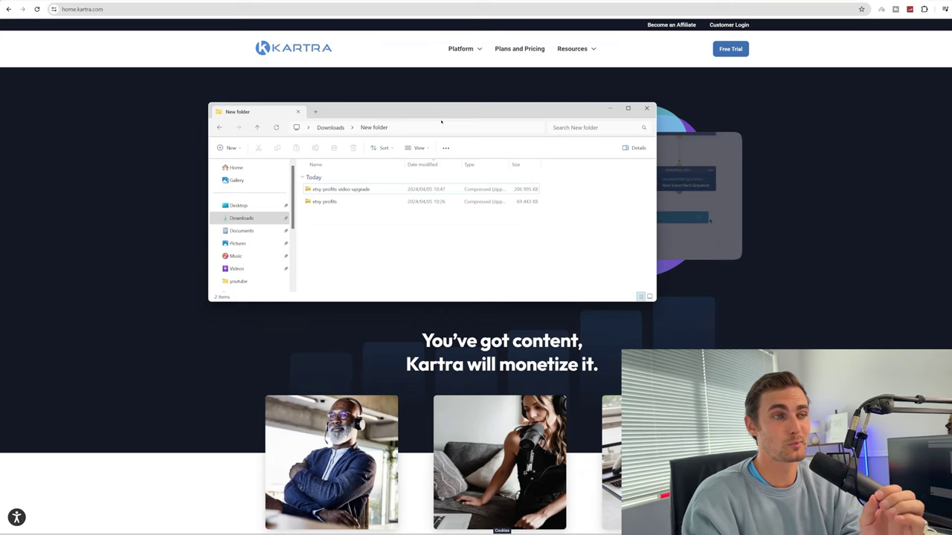
Check the etsy profits and etsy profits video upgrade archives in New folder under Downloads, and minimize the folder window
left_click(442, 201)
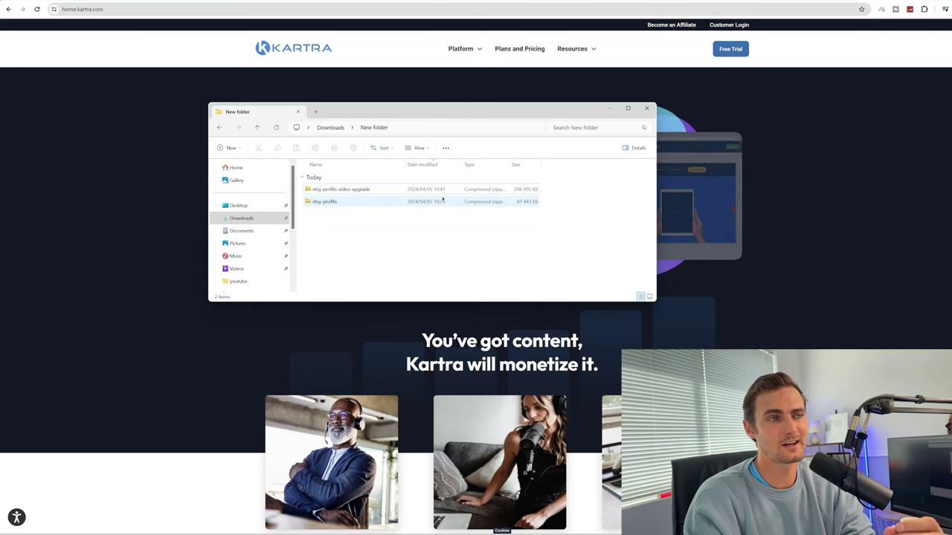
left_click(487, 218)
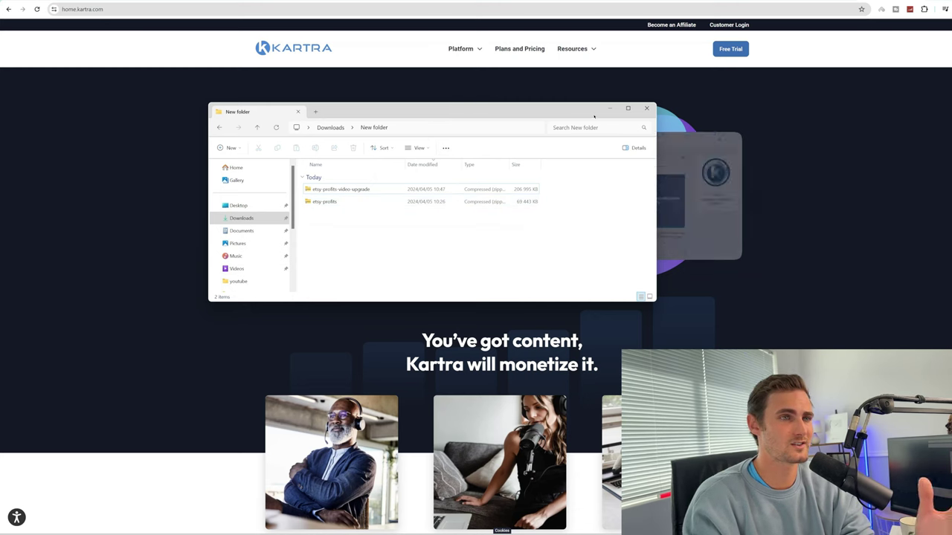
left_click(608, 110)
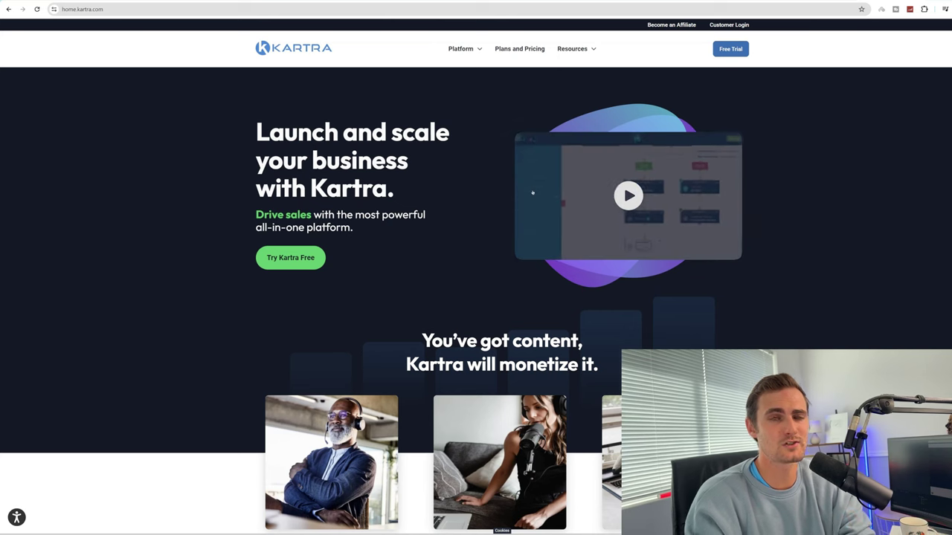
Look through the Kartra homepage and the platform's Create, Market and Scale features
scroll(533, 201, "down", 5)
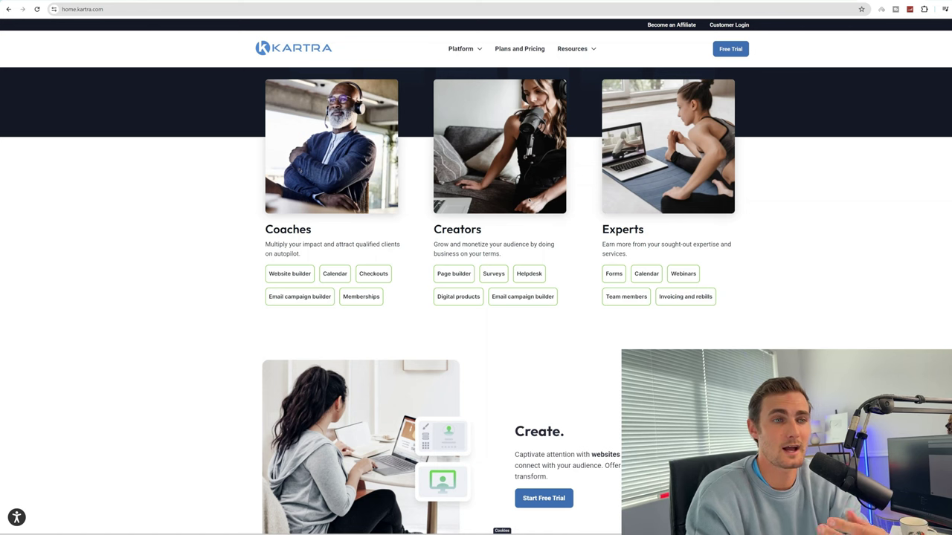
scroll(528, 201, "down", 3)
scroll(528, 201, "down", 10)
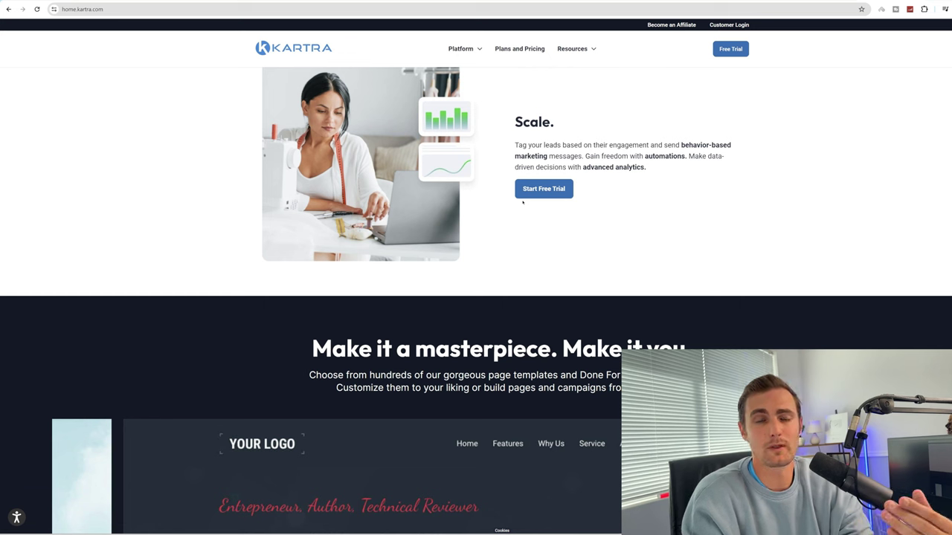
scroll(522, 202, "down", 10)
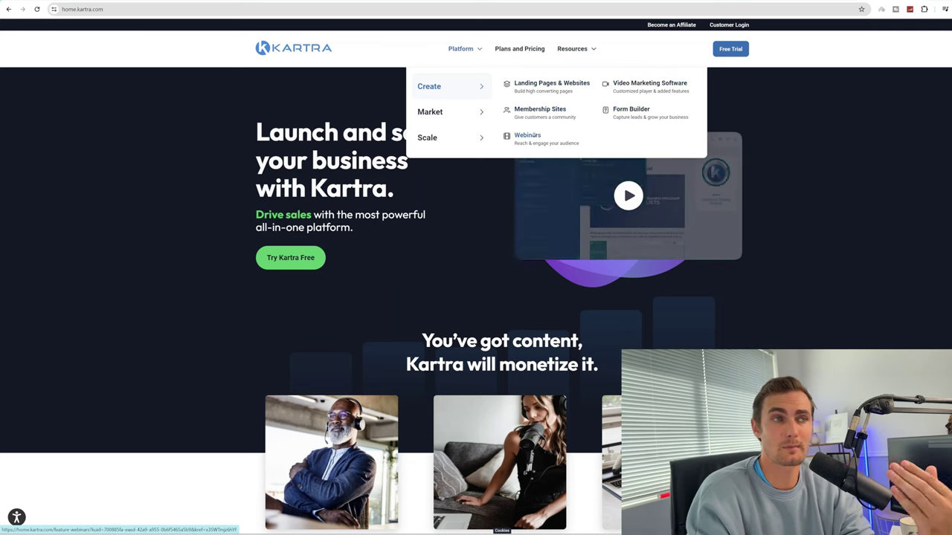
mouse_move(474, 116)
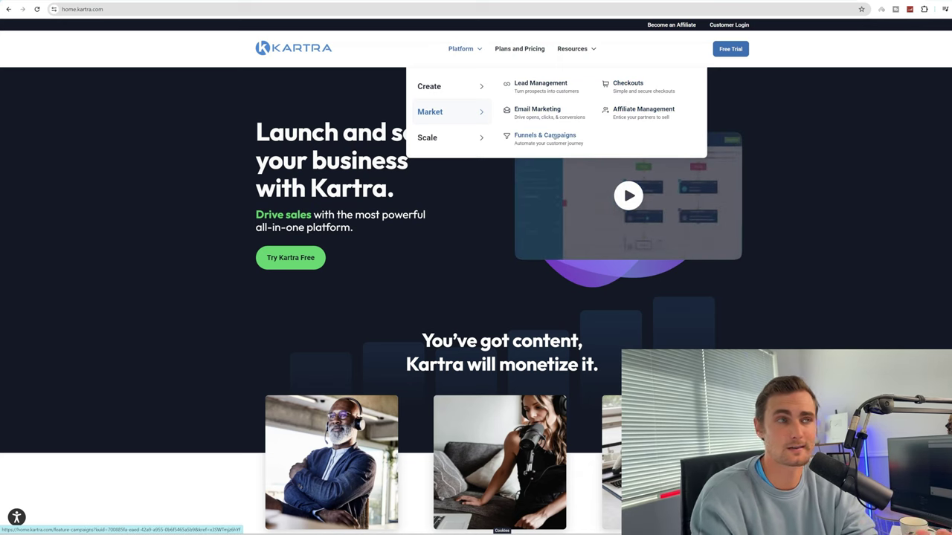
mouse_move(441, 140)
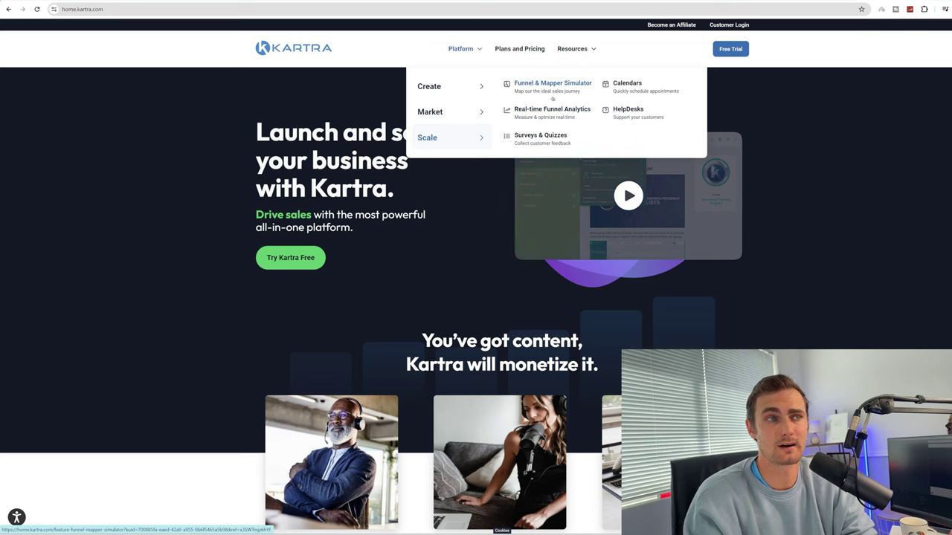
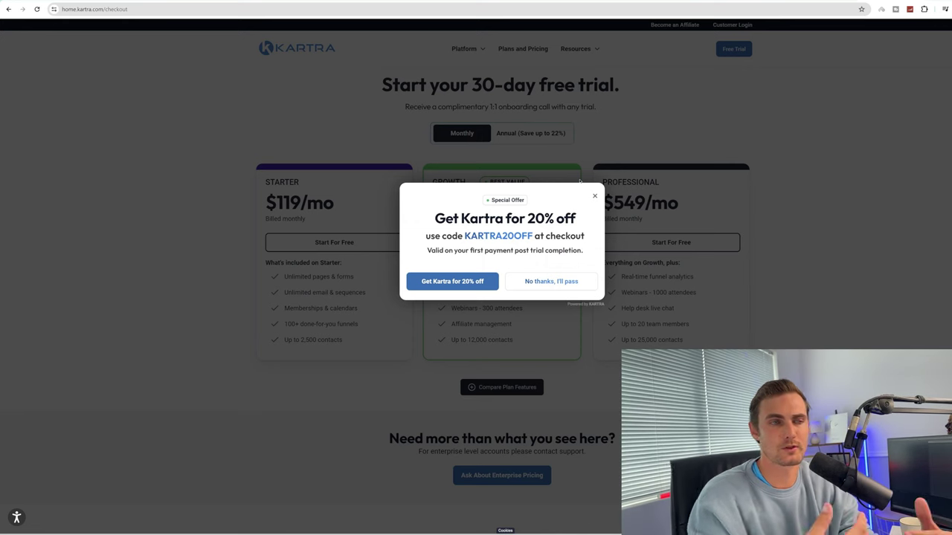
Highlight the discount code KARTRA20OFF in the special offer on the Kartra checkout page
left_click_drag(534, 236, 463, 236)
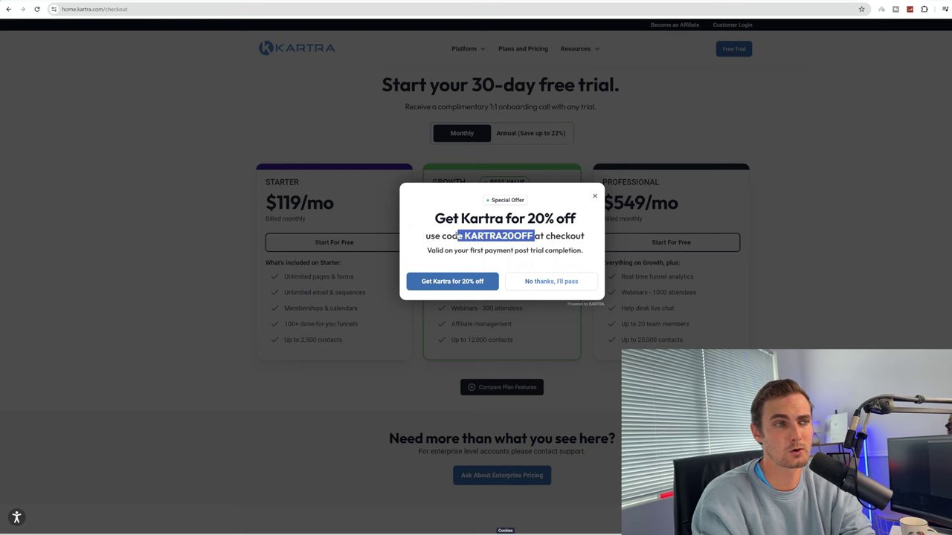
left_click(590, 216)
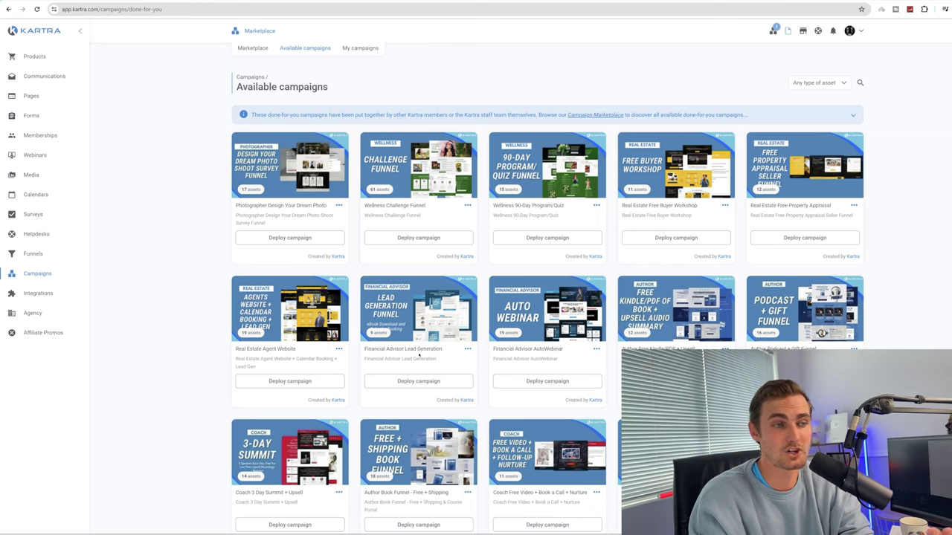
Browse the done-for-you funnel templates among Kartra's available campaigns
scroll(324, 344, "down", 2)
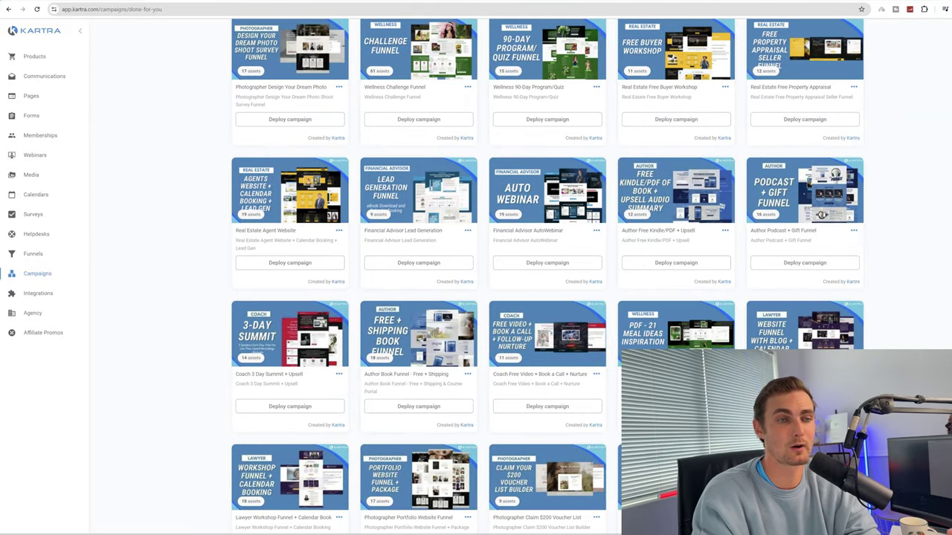
scroll(808, 307, "down", 4)
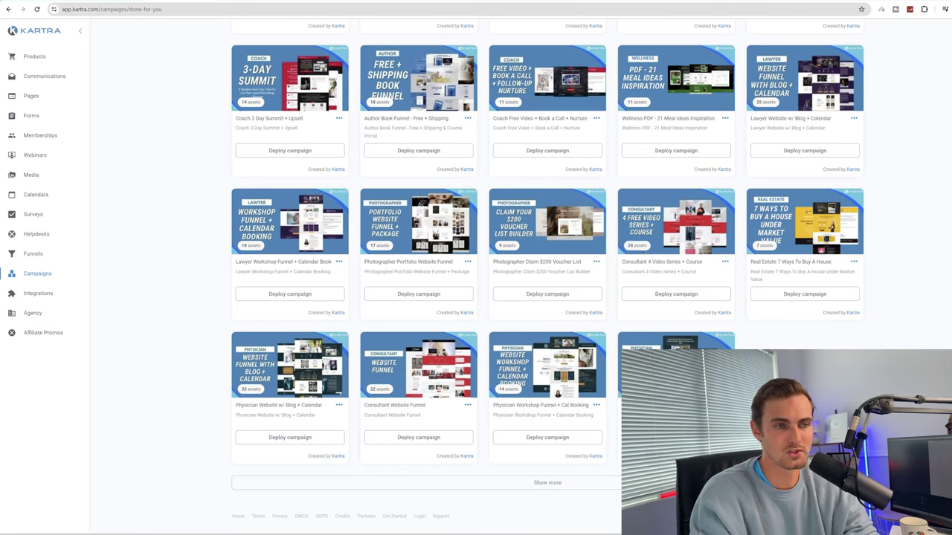
scroll(643, 253, "up", 3)
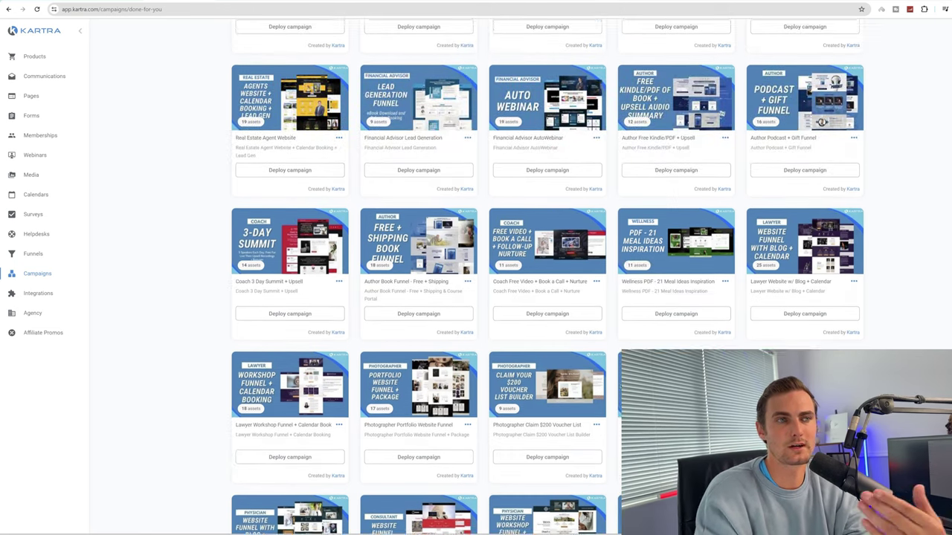
scroll(607, 313, "down", 2)
scroll(608, 313, "up", 3)
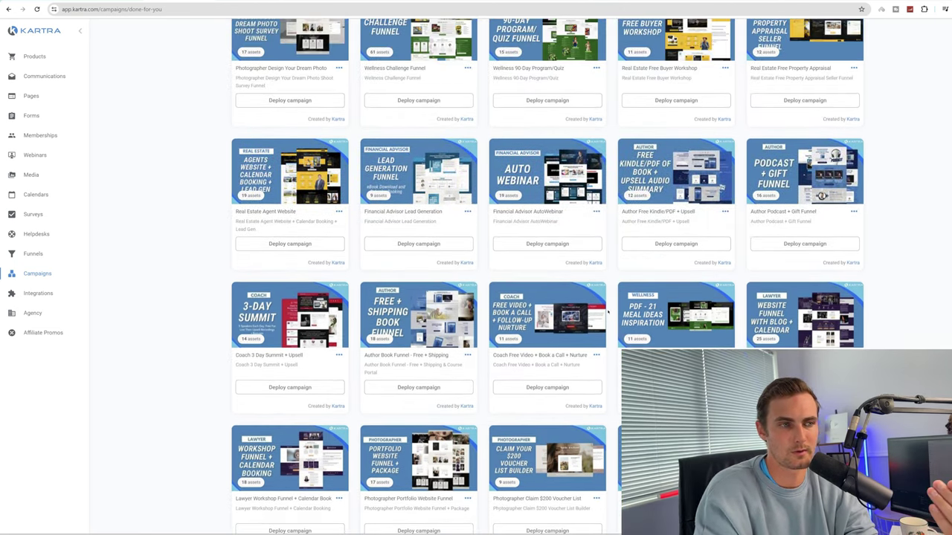
Look through the remaining available campaigns, including the Lead Magnet, Product Launch and Book Funnel templates, and return to the start of the list
scroll(608, 312, "down", 3)
left_click(552, 482)
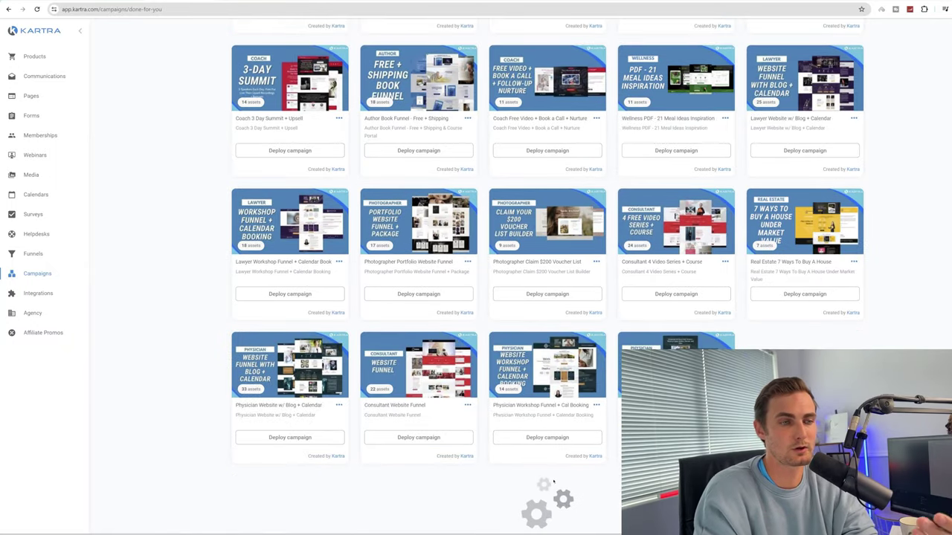
scroll(566, 446, "down", 1)
scroll(657, 327, "down", 3)
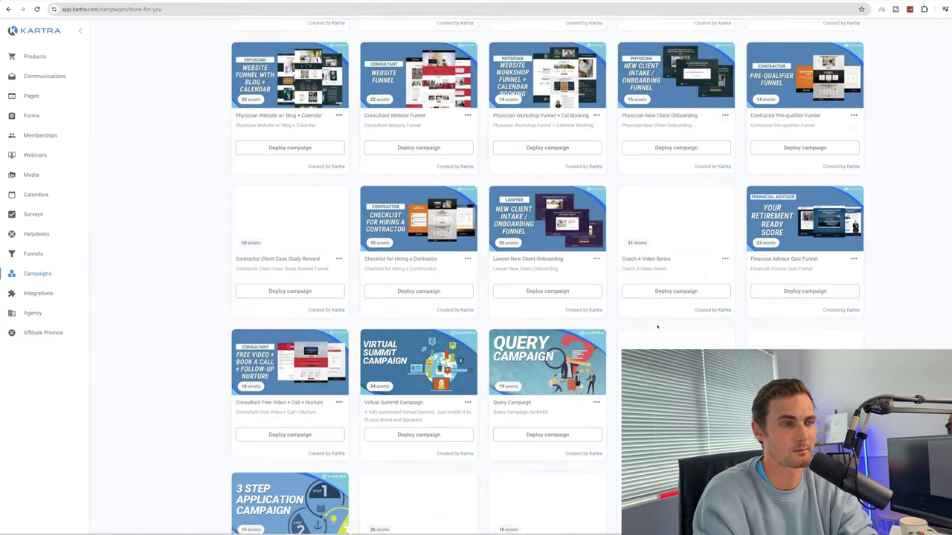
scroll(657, 327, "down", 2)
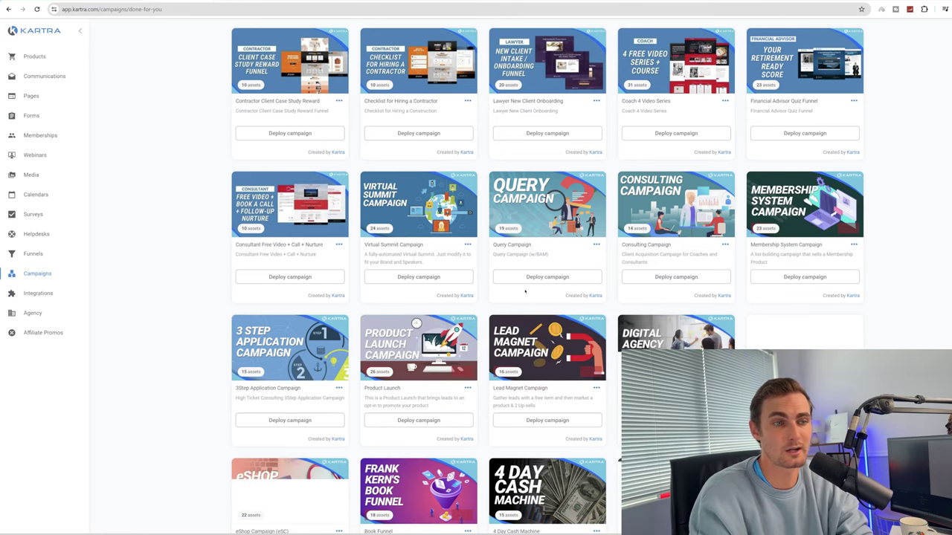
scroll(559, 313, "up", 4)
scroll(559, 313, "down", 6)
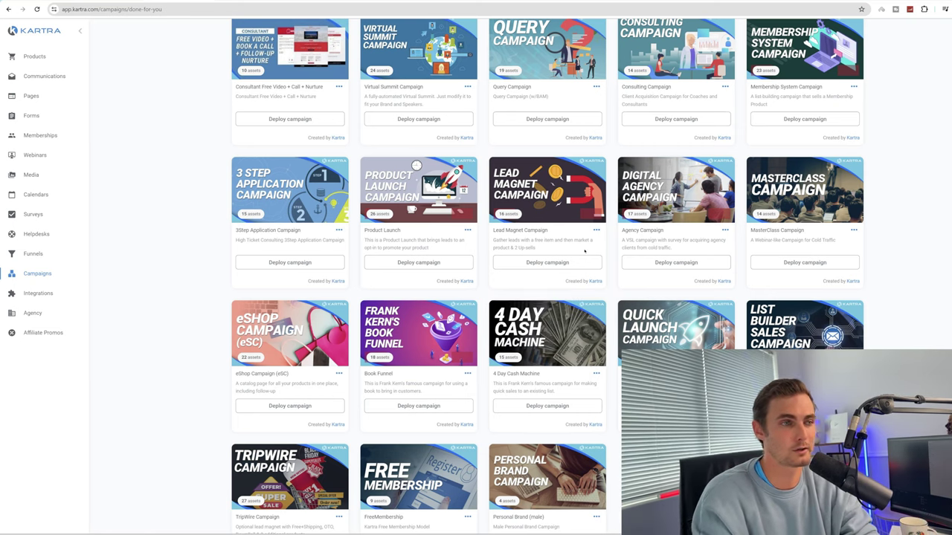
scroll(585, 250, "up", 15)
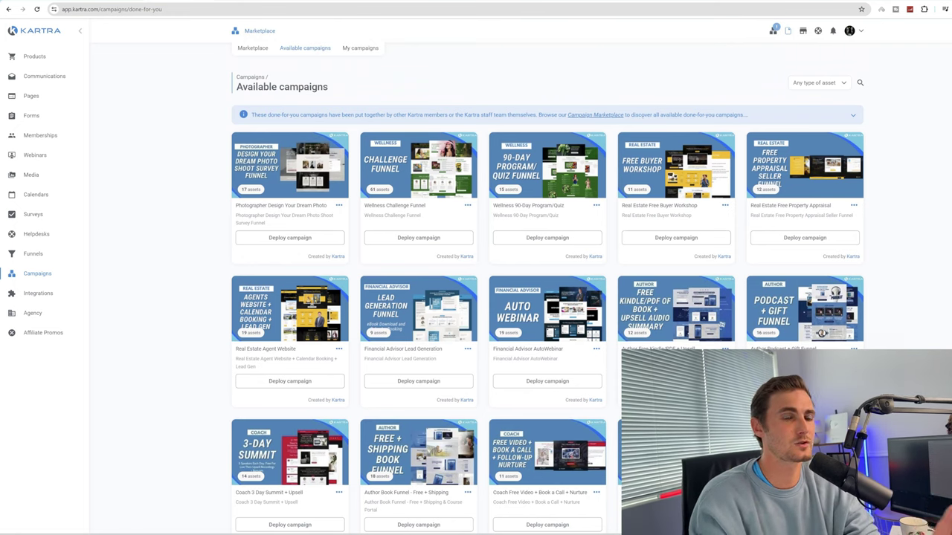
Create a main product in Kartra with the internal name Esty Profits PDF Guide
key("alt+Tab")
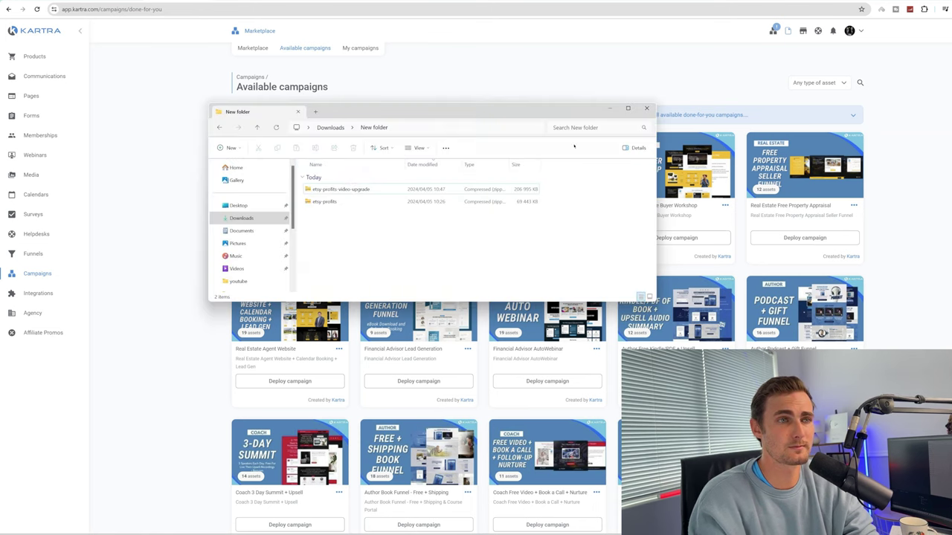
left_click(646, 109)
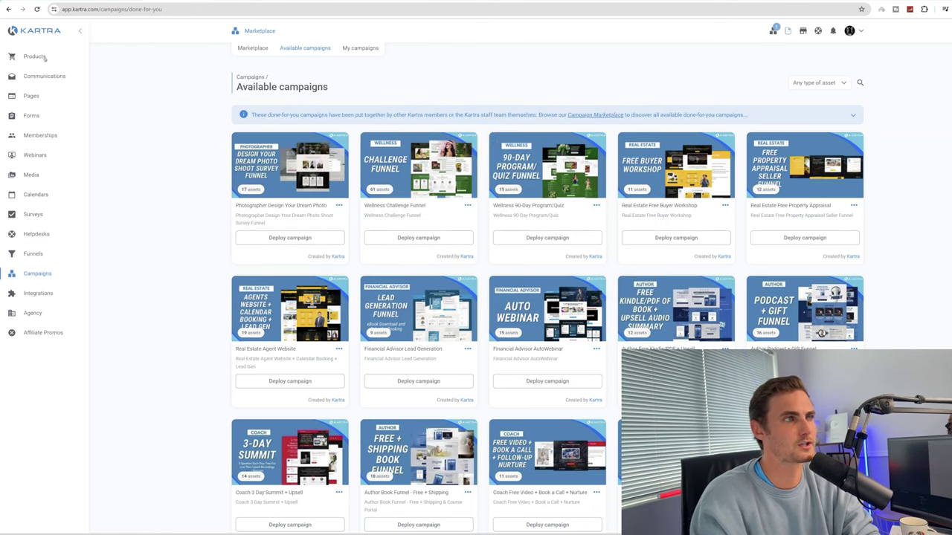
left_click(43, 57)
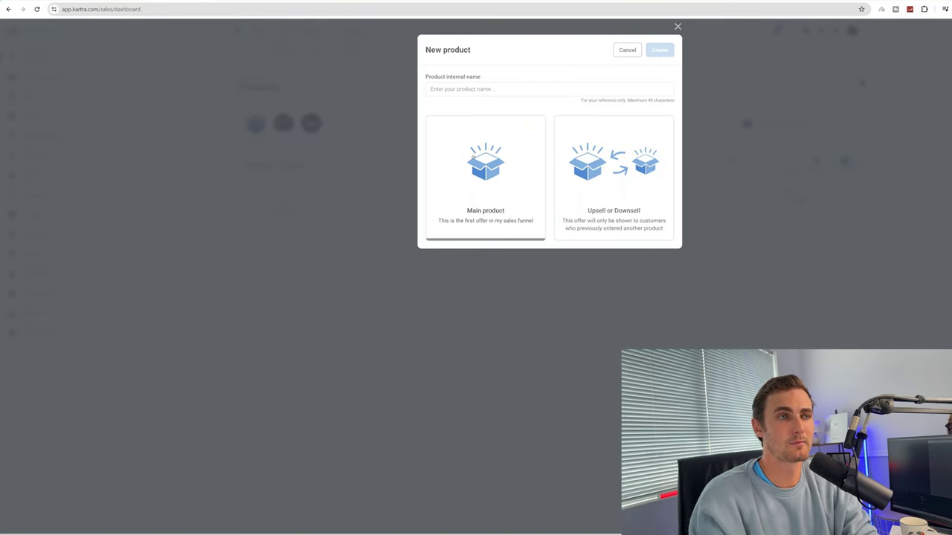
left_click(473, 157)
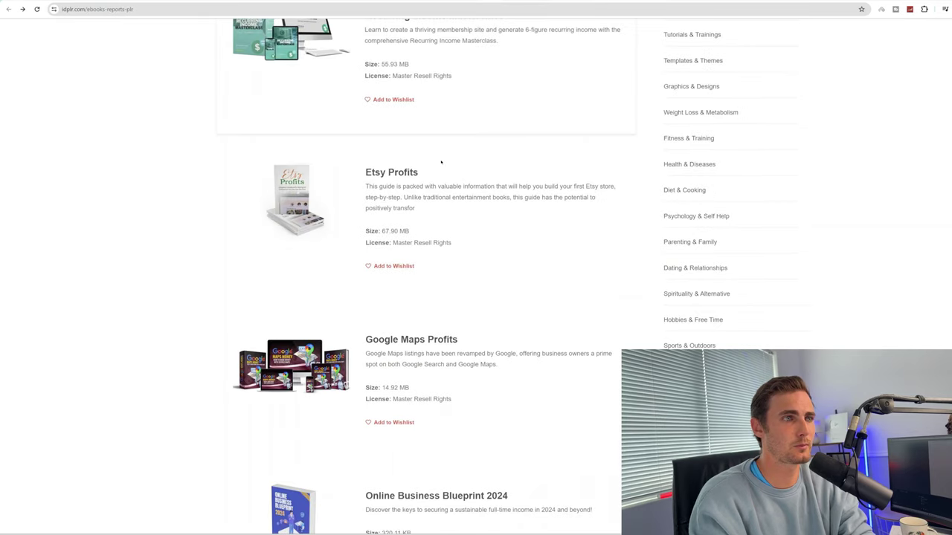
scroll(441, 161, "up", 3)
scroll(427, 287, "down", 2)
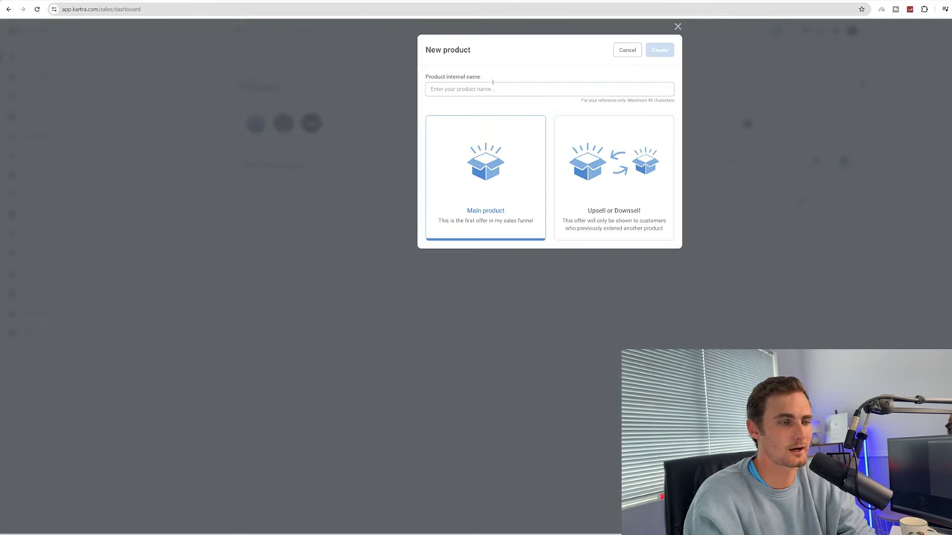
type("Ets")
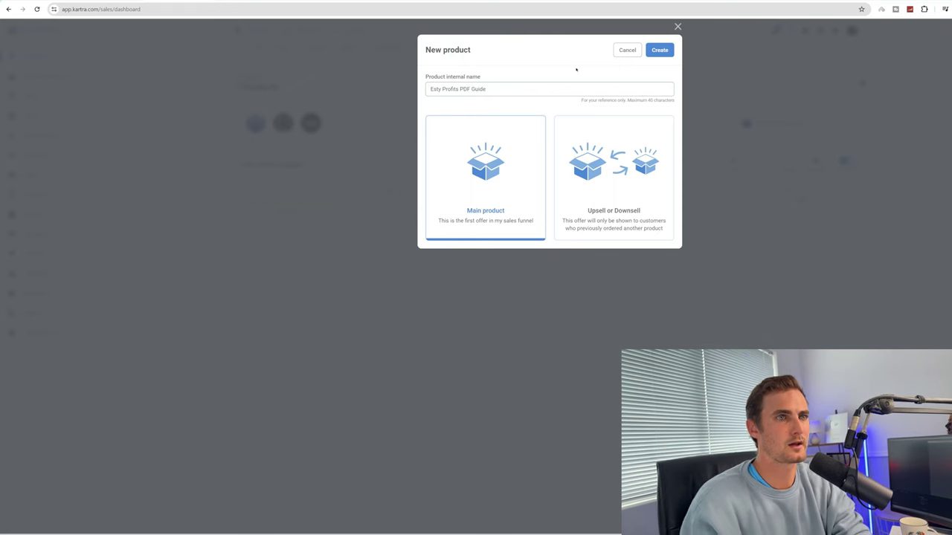
left_click(659, 50)
Enter Etsy Profits PDF Guide as both the official name and the description of the product
left_click(281, 191)
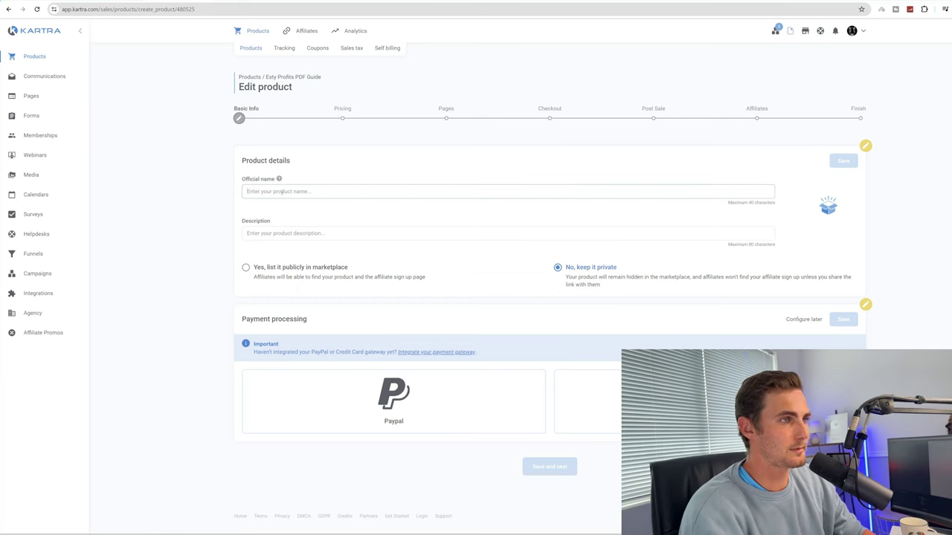
type("Etsy Profits PDF Guide")
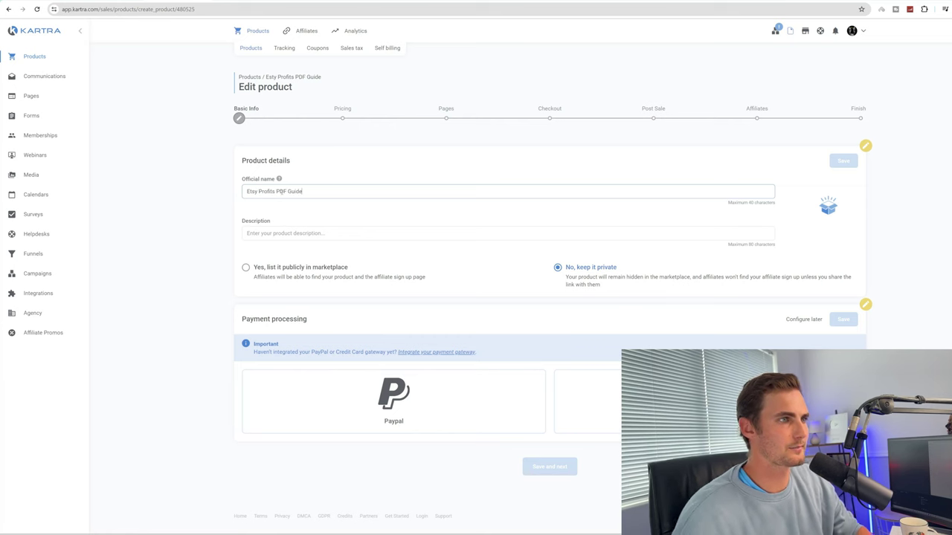
key("ctrl+a")
key("ctrl+c")
key("Tab")
key("ctrl+v")
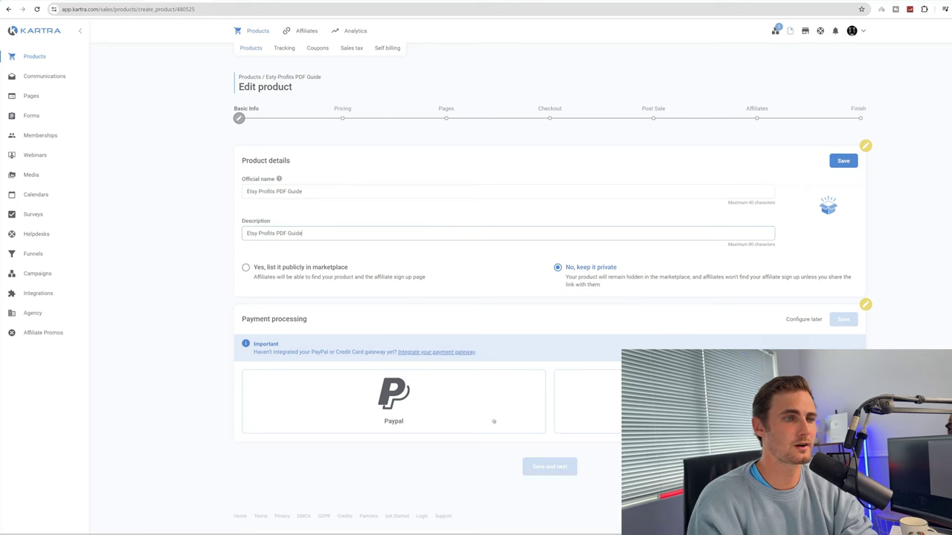
Choose credit card payment processing for the product and select the connected Stripe account as its gateway
left_click(438, 392)
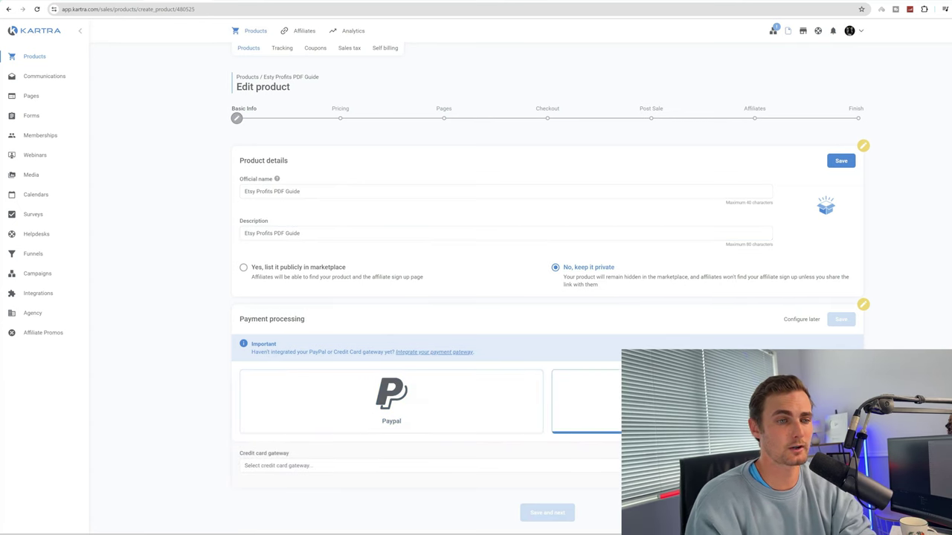
left_click(410, 470)
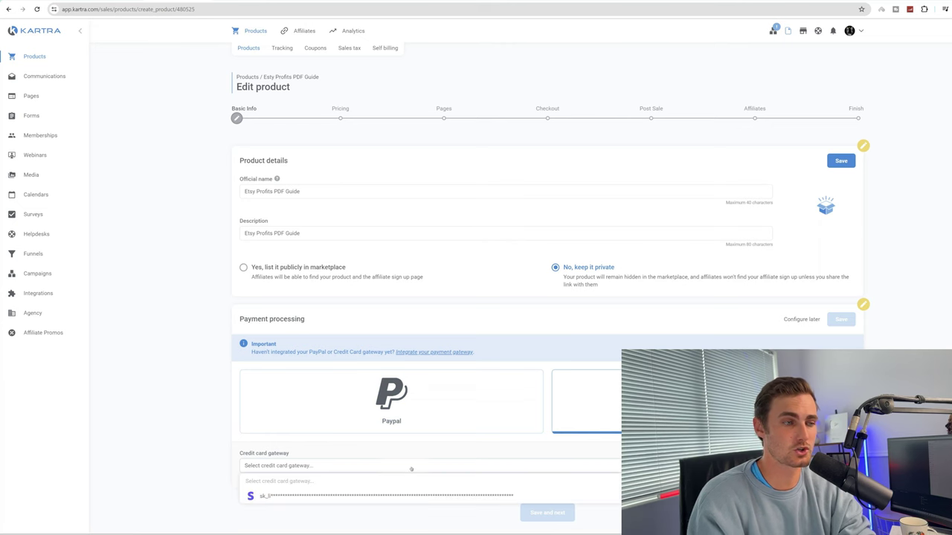
left_click(410, 496)
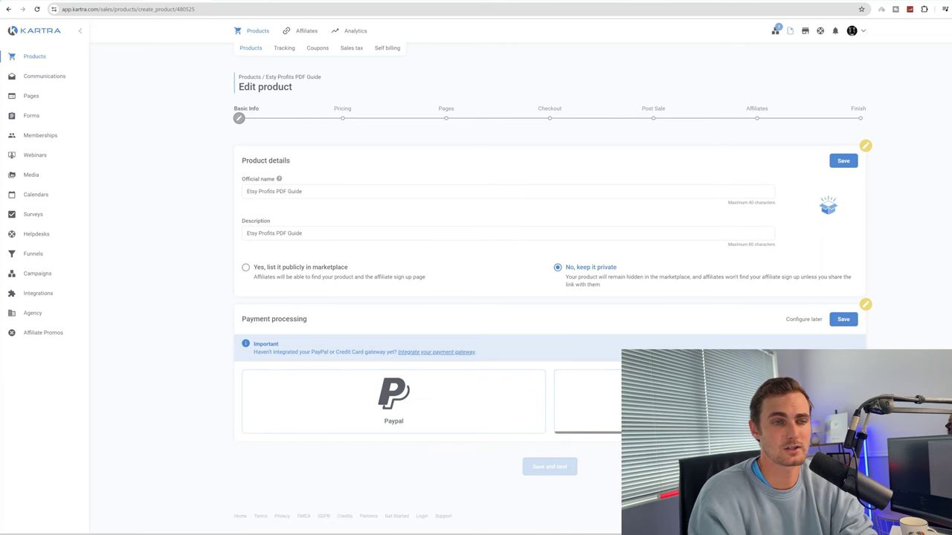
Filter Kartra's integrations to Payment and examine the options for connecting gateways such as Braintree and Authorize.Net
left_click(38, 293)
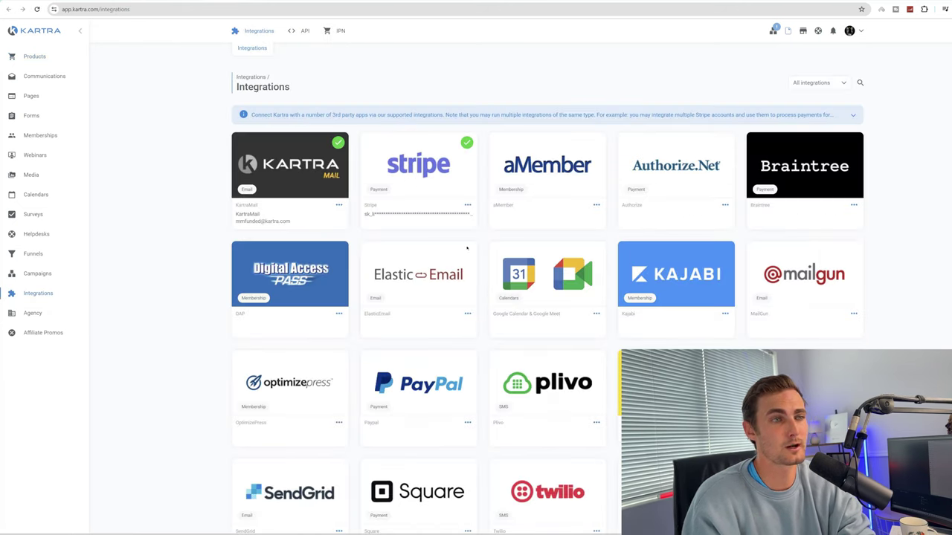
left_click(831, 84)
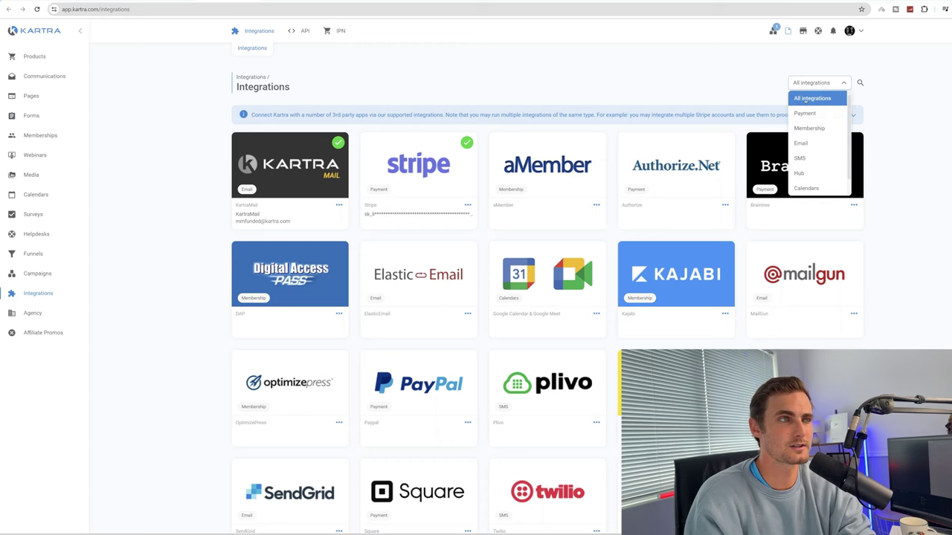
left_click(818, 113)
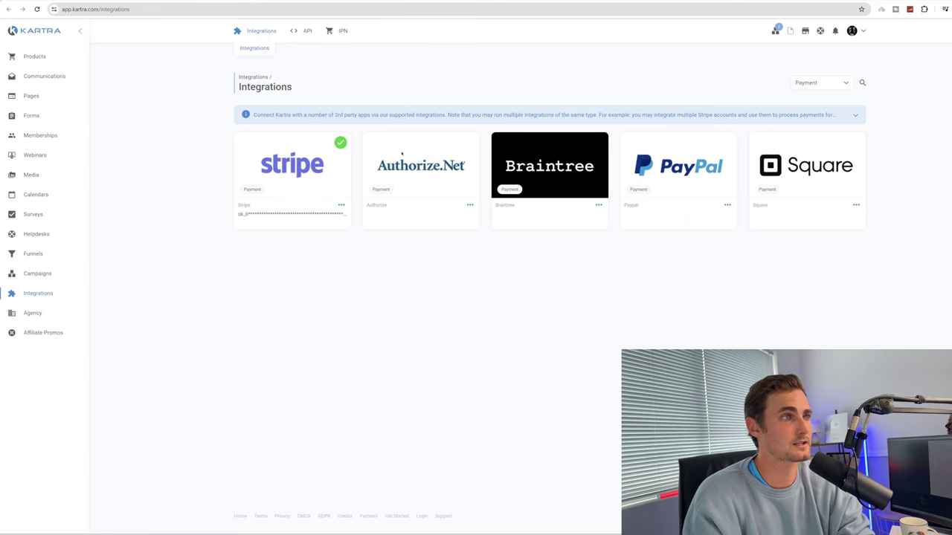
left_click(598, 206)
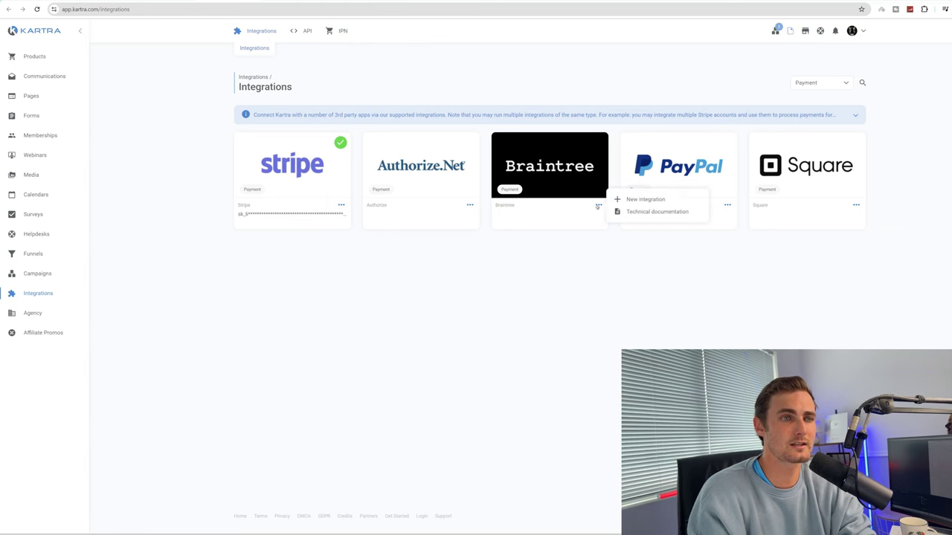
left_click(470, 205)
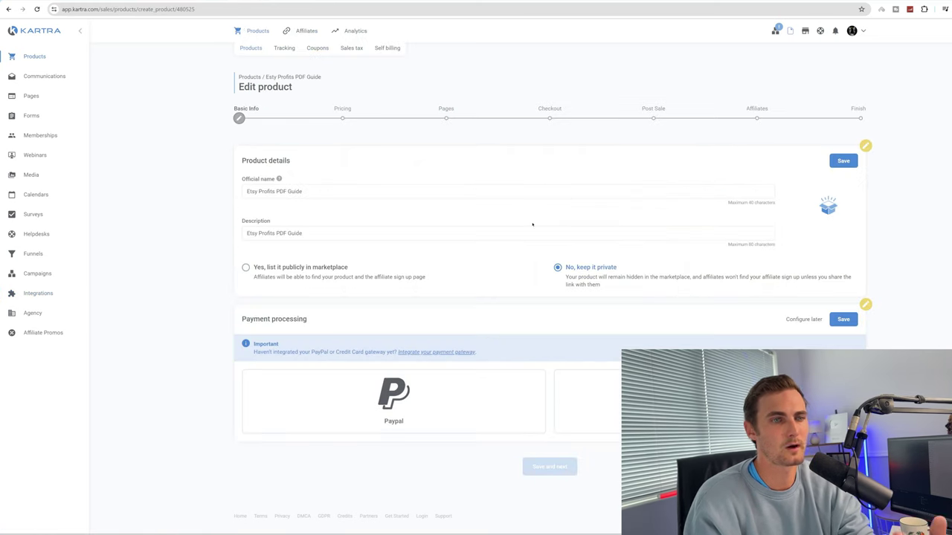
Save the product's payment processing settings and open the product image for editing
left_click(837, 320)
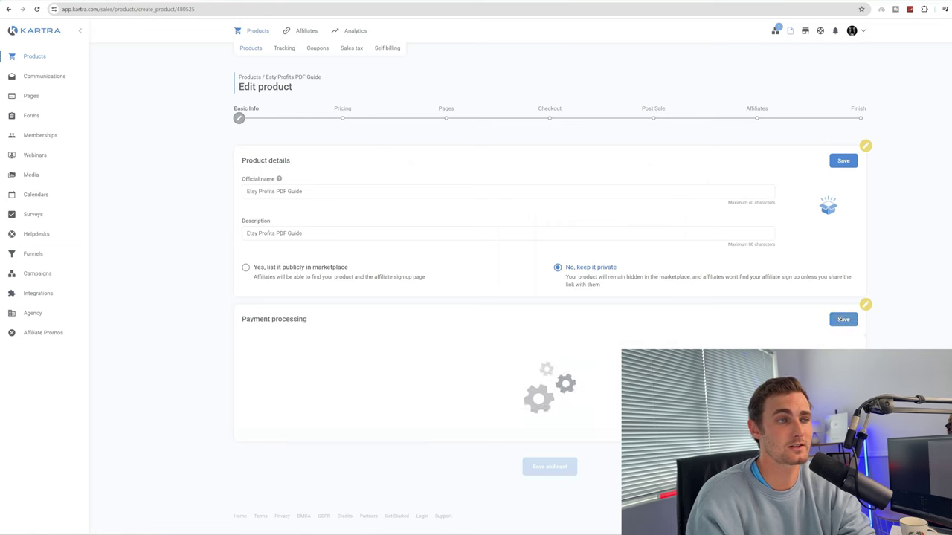
mouse_move(828, 205)
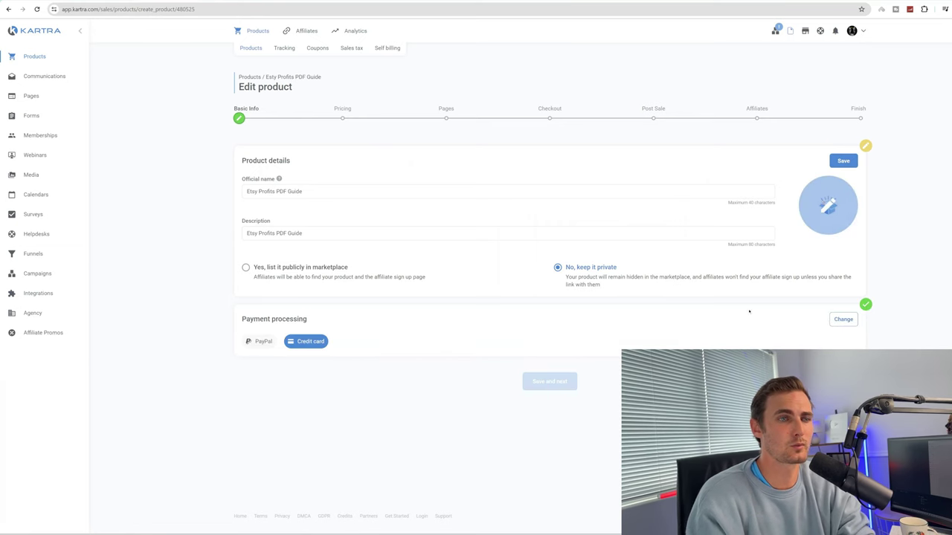
left_click(828, 205)
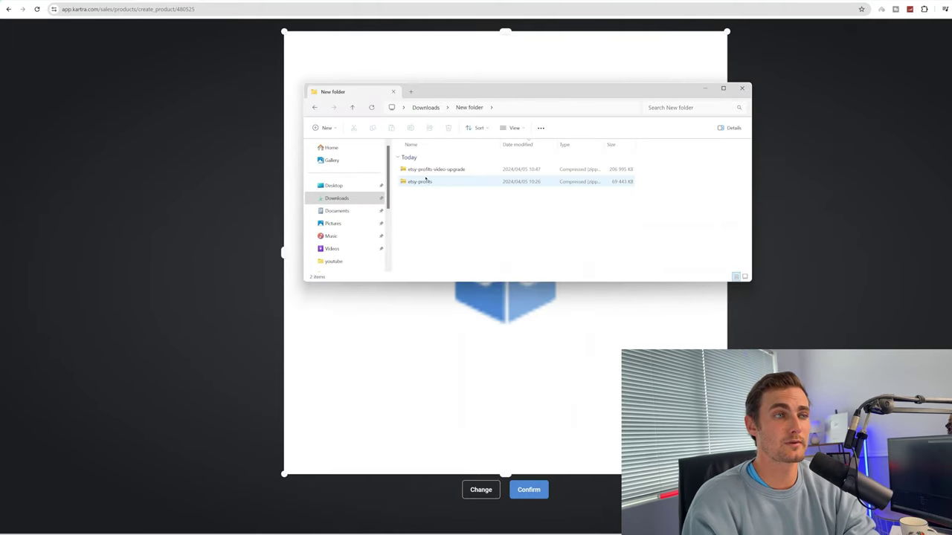
Extract the etsy-profits archive directly into New folder under Downloads
right_click(430, 183)
mouse_move(493, 376)
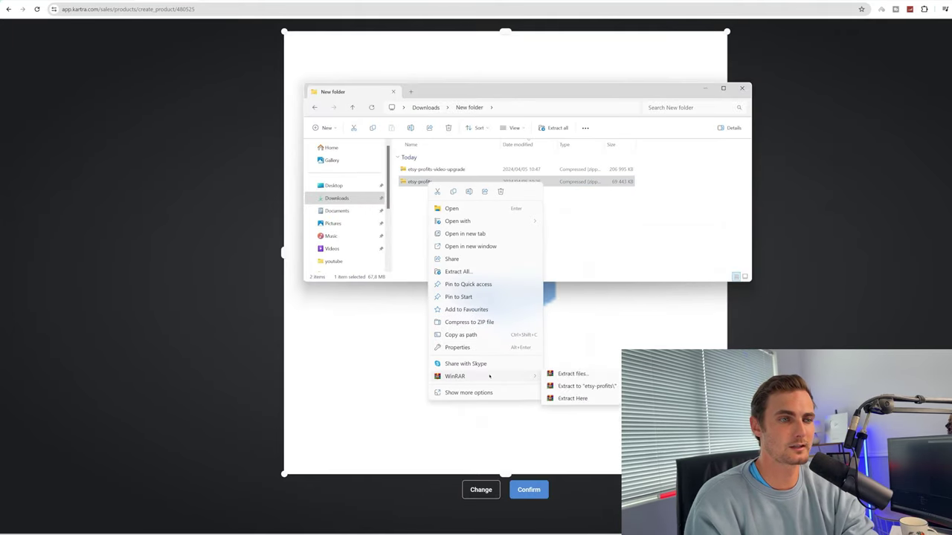
left_click(582, 400)
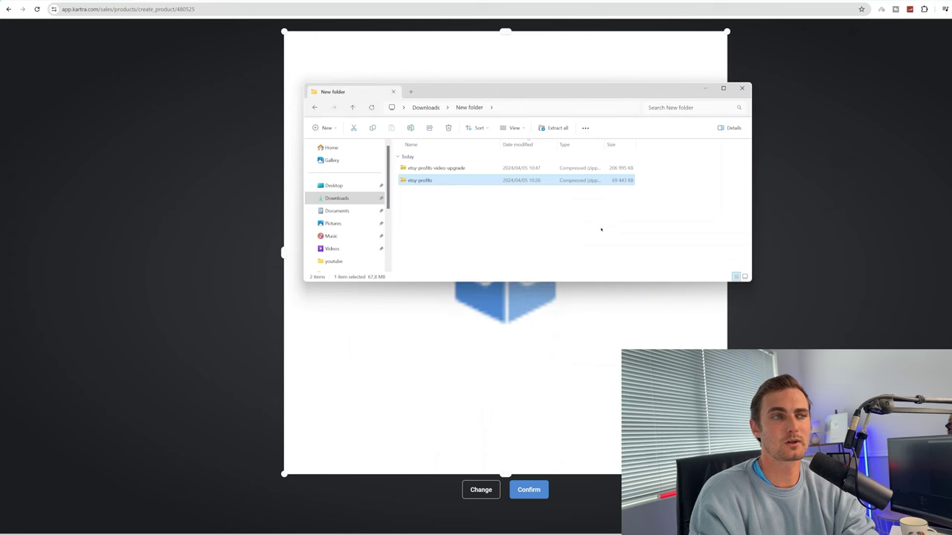
Find the flat cover images in the extracted EtsyProfits folder under Master Resale Rights, 7 - Graphics, Images, Flat, and minimize the folder window
double_click(437, 205)
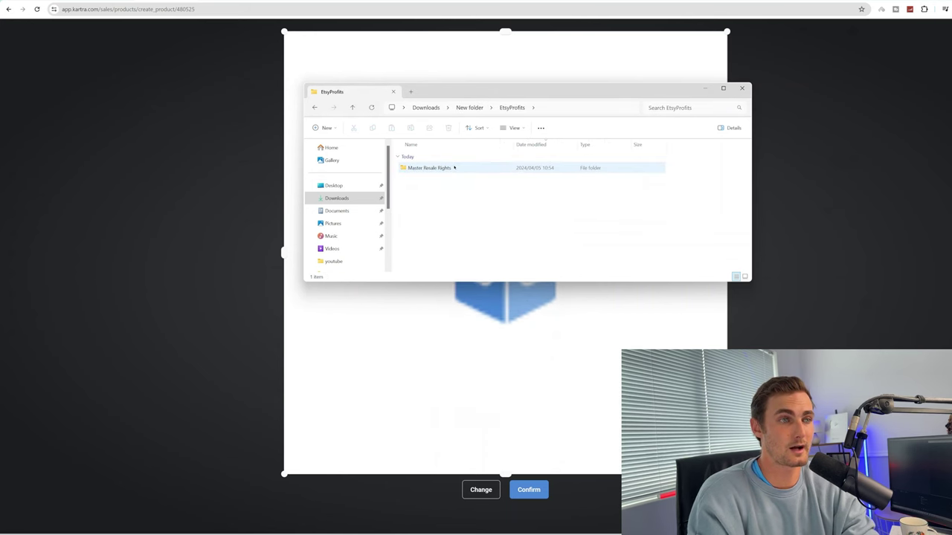
double_click(433, 168)
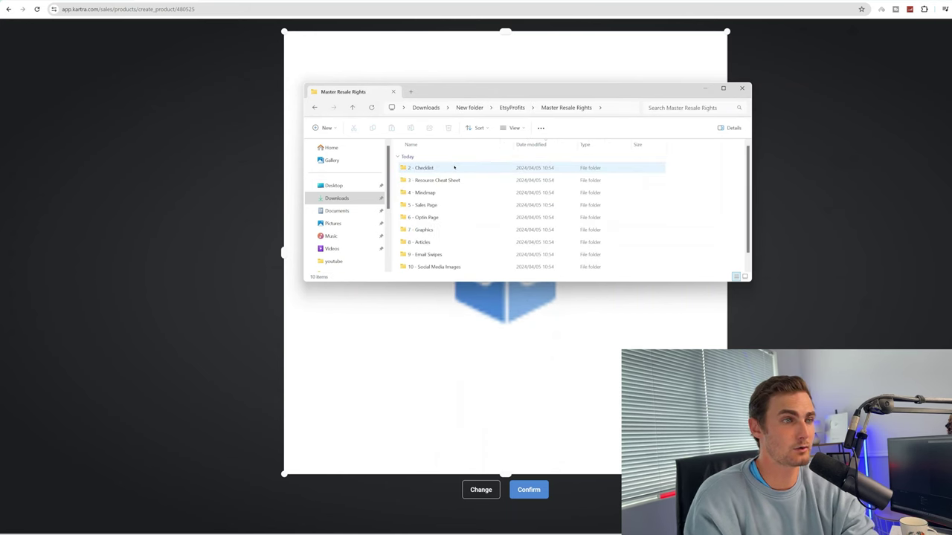
double_click(428, 229)
double_click(430, 180)
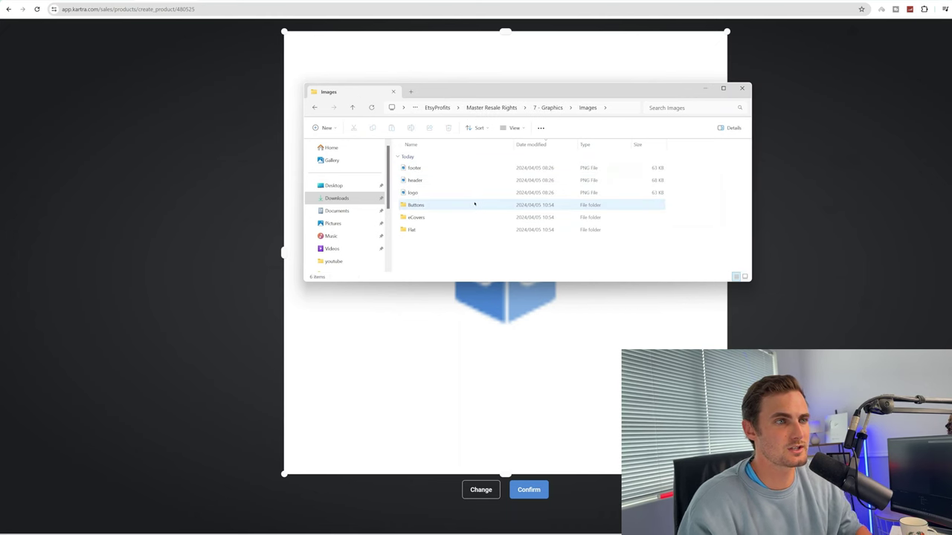
double_click(477, 205)
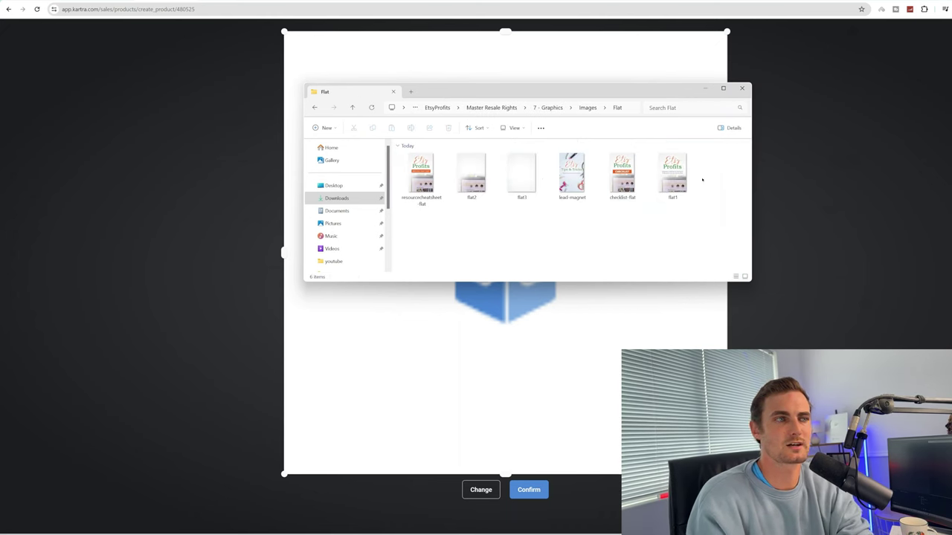
left_click(706, 88)
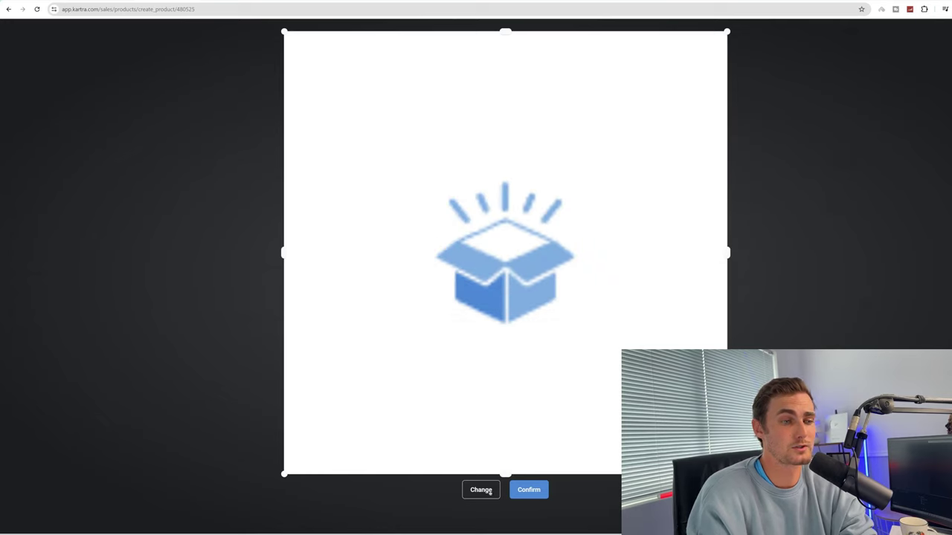
Start uploading a new product image and browse to EtsyProfits, Master Resale Rights inside New folder under Downloads
left_click(528, 489)
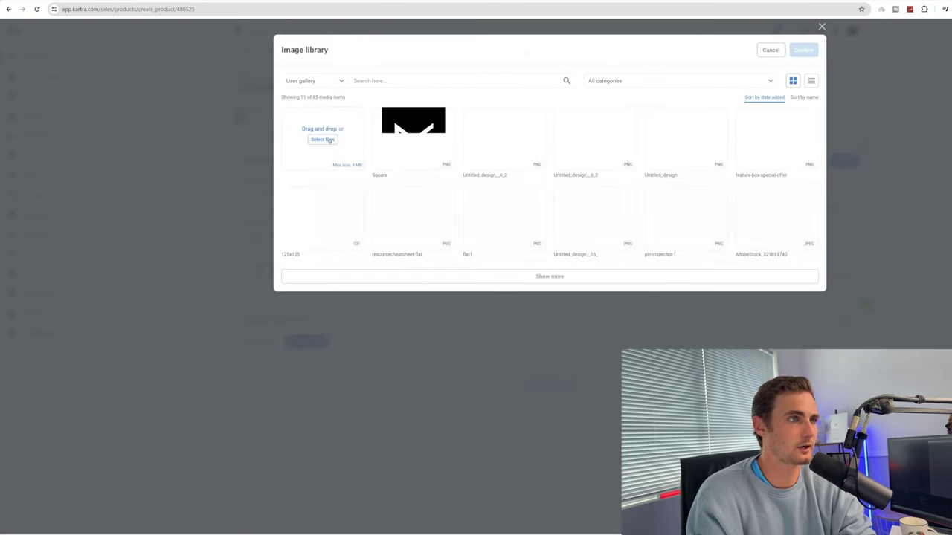
left_click(327, 139)
left_click(45, 91)
double_click(102, 60)
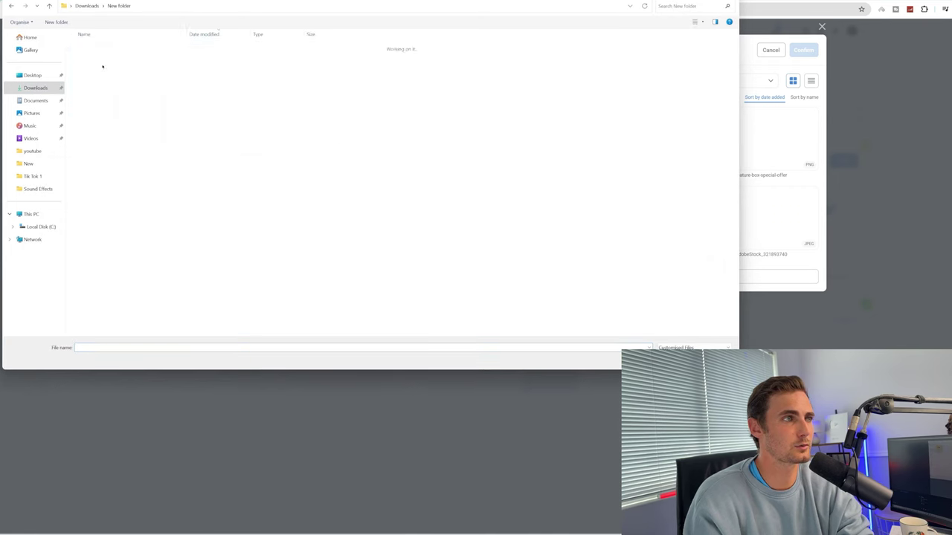
double_click(145, 58)
left_click(139, 58)
double_click(139, 58)
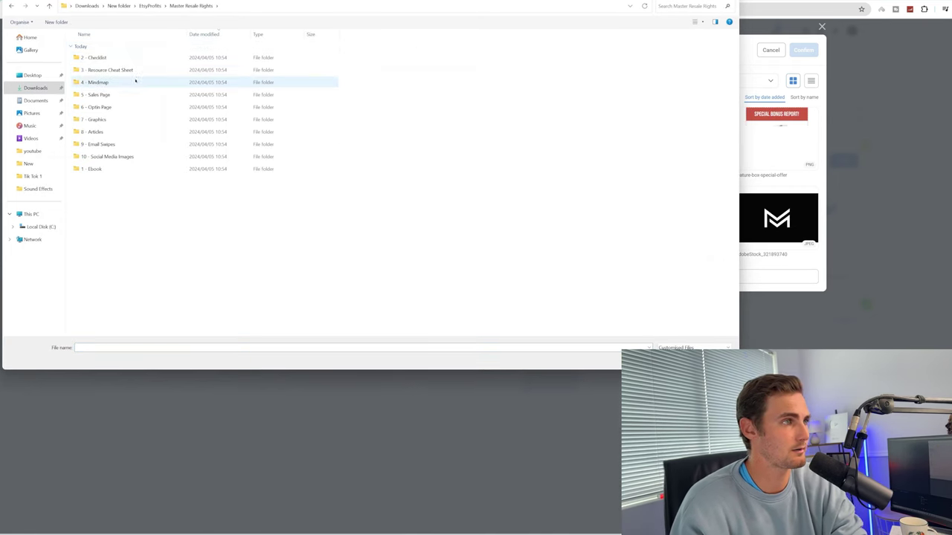
Upload the ebook-large cover image from 7 - Graphics, Images, eCovers, Ebook to the image library
double_click(117, 119)
left_click(103, 74)
double_click(103, 74)
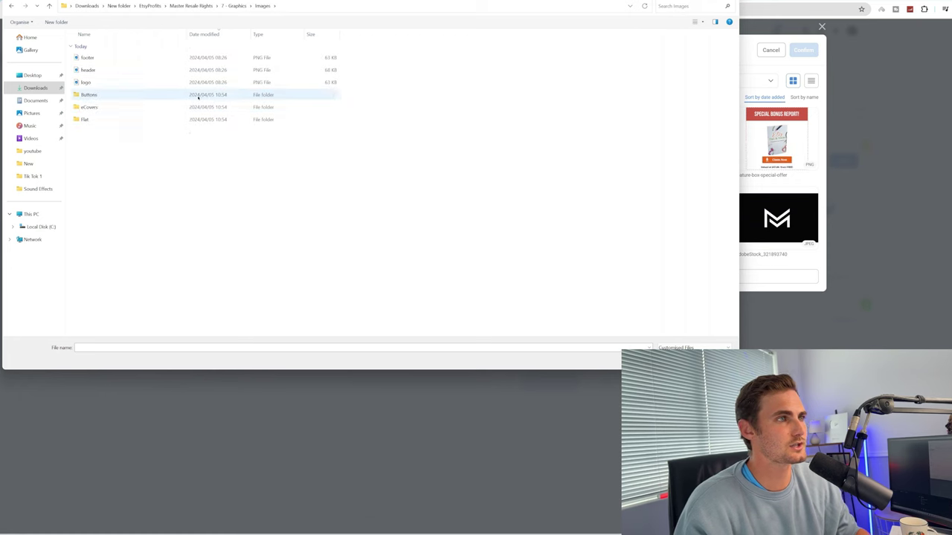
double_click(203, 52)
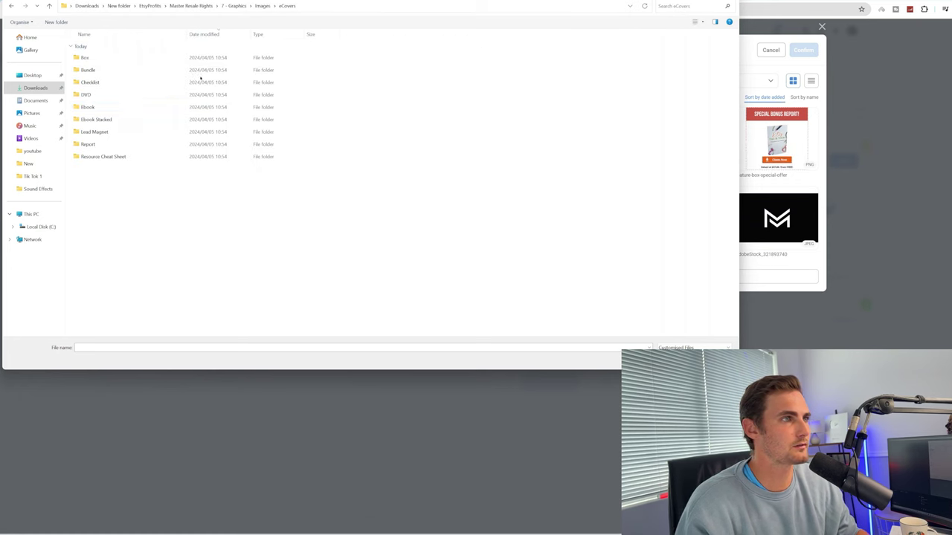
double_click(248, 61)
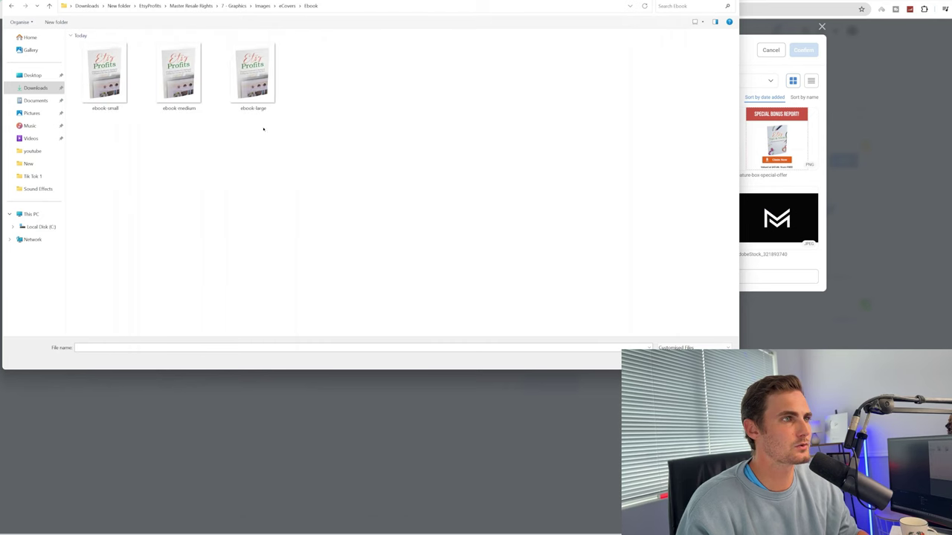
double_click(253, 75)
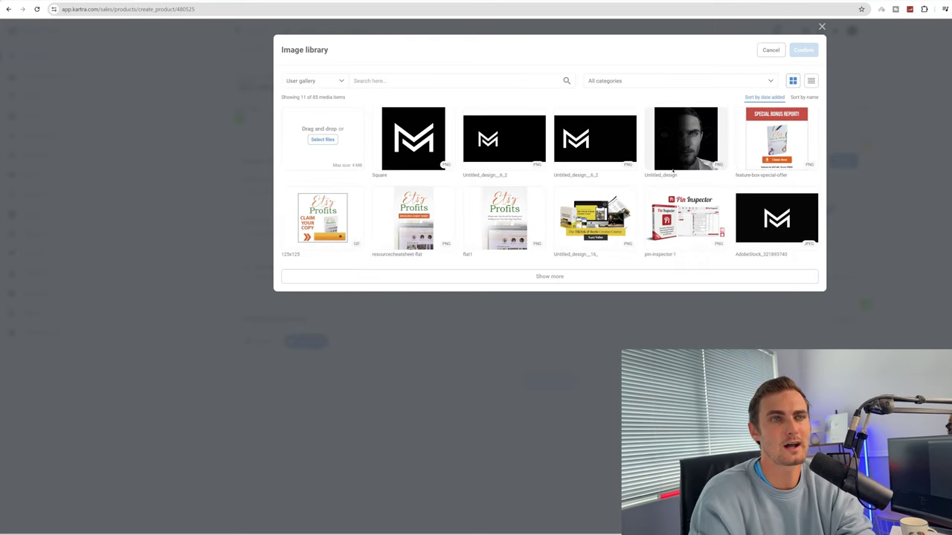
Apply the Etsy Profits ebook cover as the product image and save the product's basic info
mouse_move(498, 153)
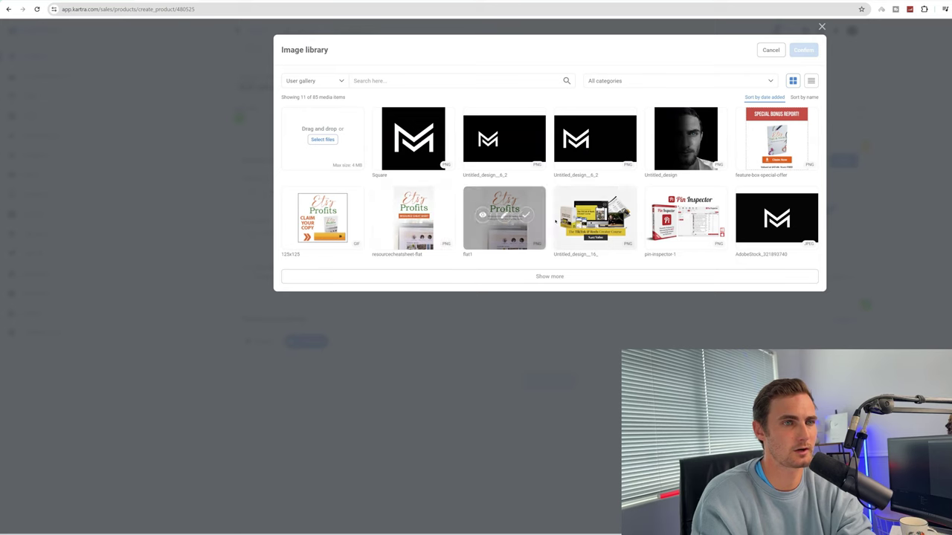
left_click(801, 50)
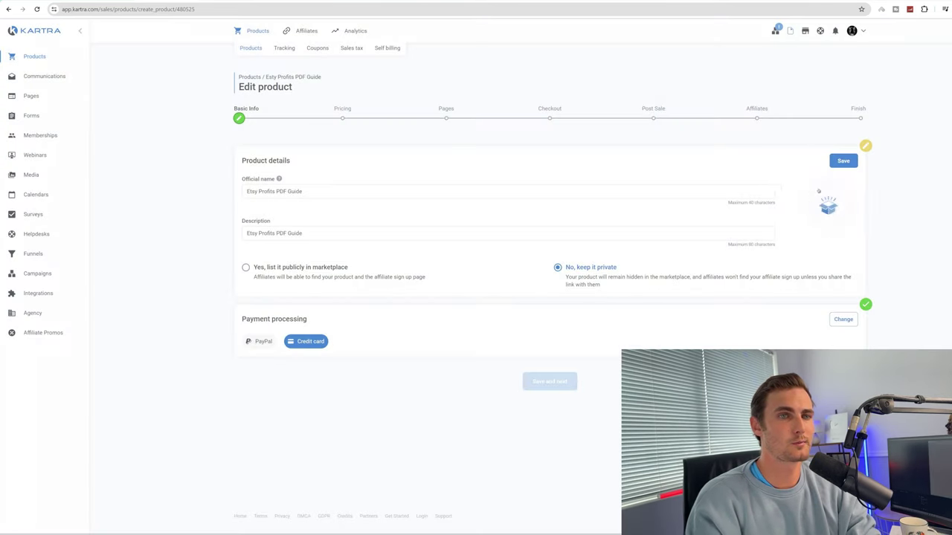
left_click(840, 160)
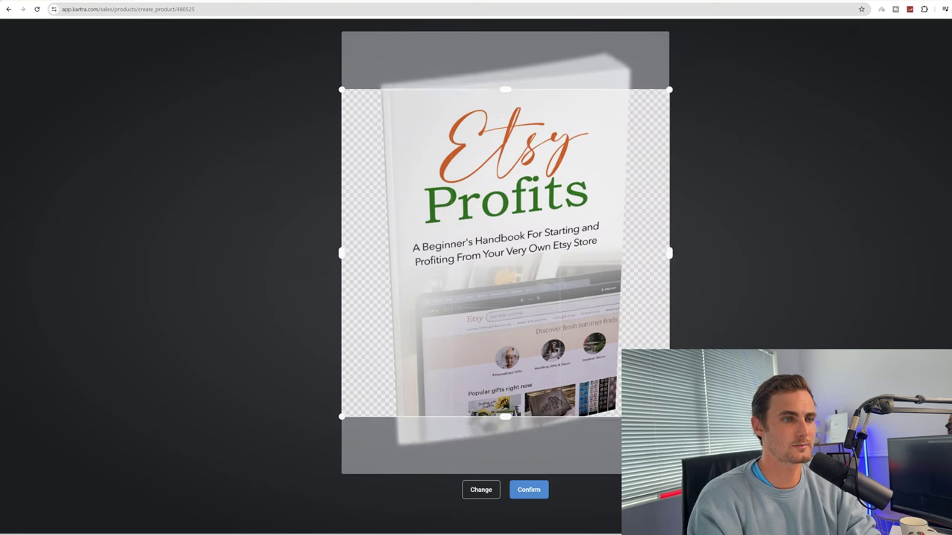
left_click(535, 495)
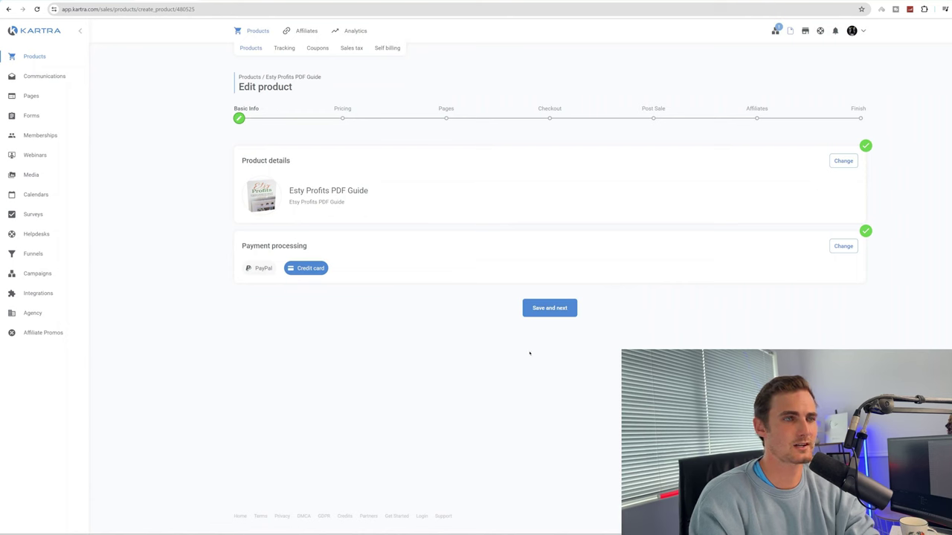
left_click(547, 309)
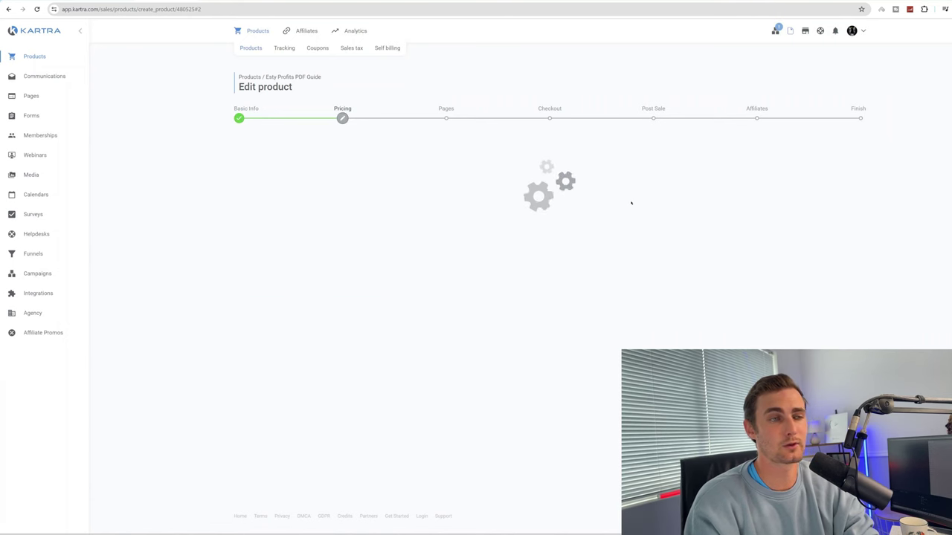
Give the product a one-time price of 1.99 USD
left_click(293, 214)
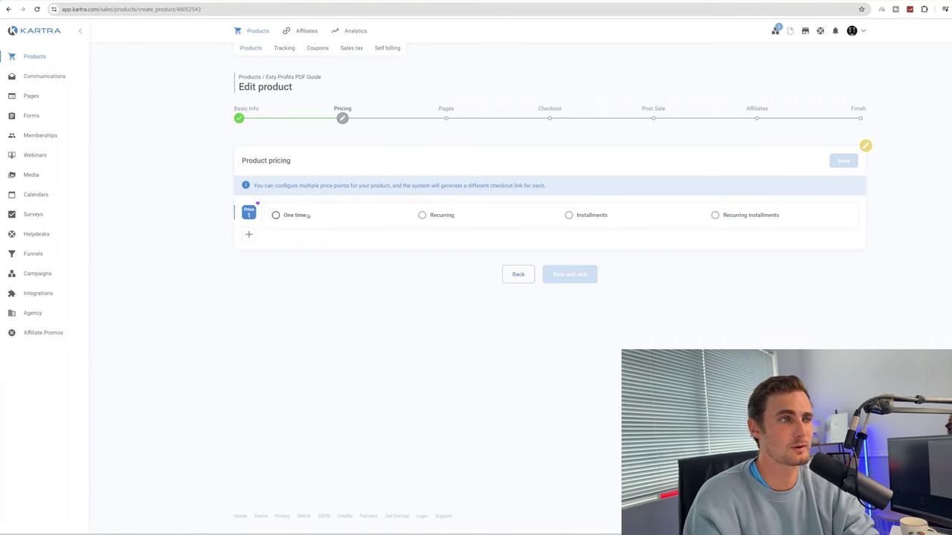
double_click(308, 292)
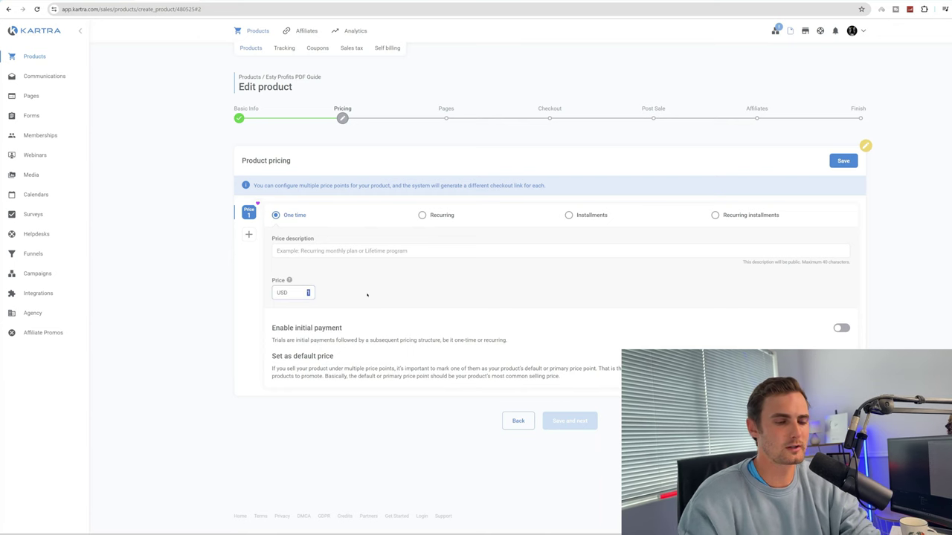
type("2.09")
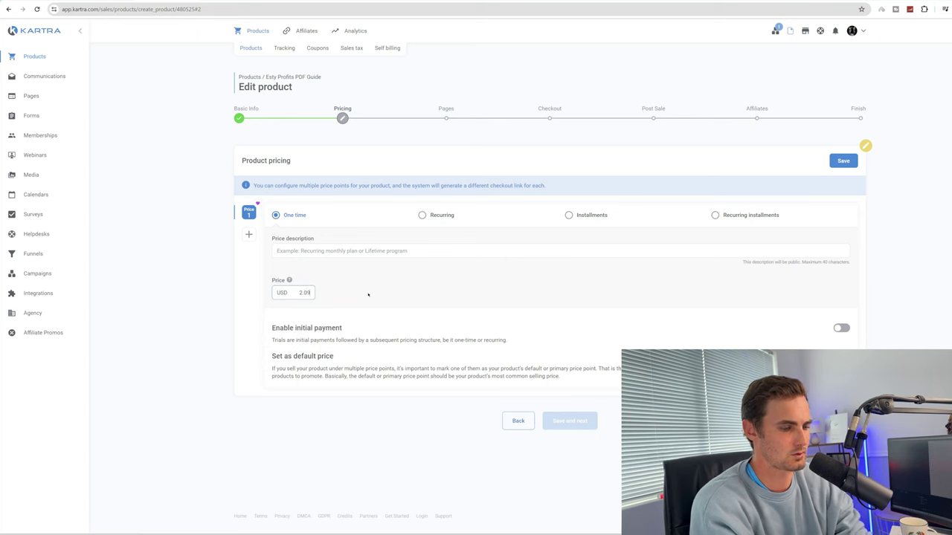
key("BackSpace")
type("1.99")
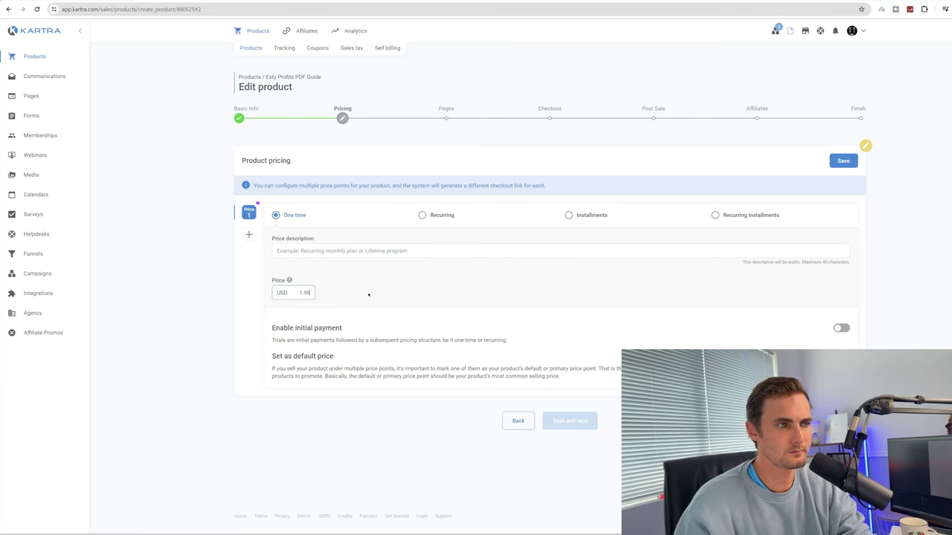
left_click(584, 278)
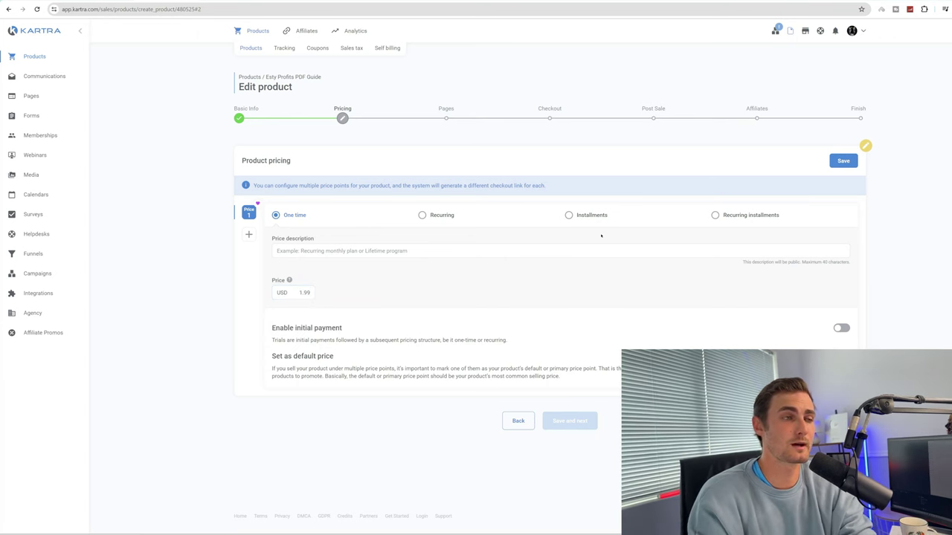
Set the price description to Download, then save the product pricing and continue to the Pages stage
left_click(382, 250)
type("Lif")
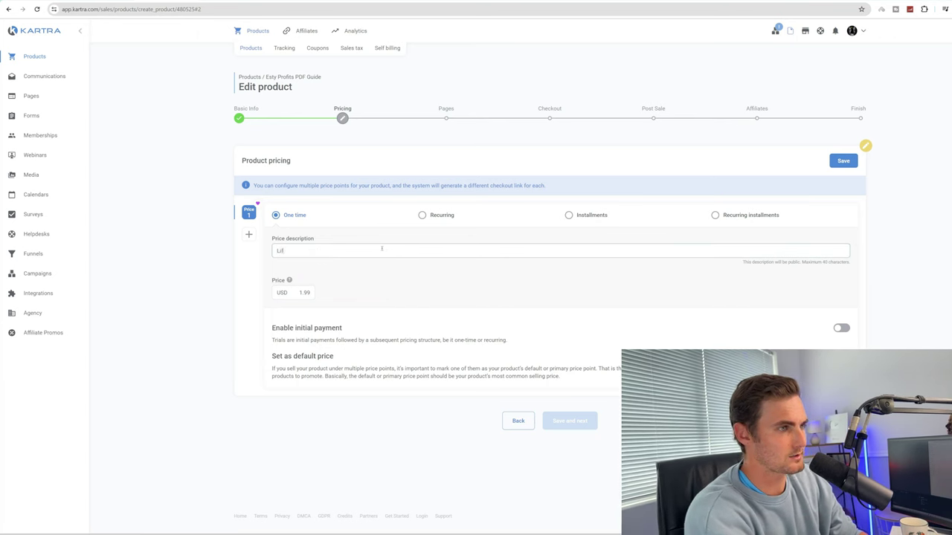
key("BackSpace")
key("BackSpace")
key("BackSpace")
type("Download")
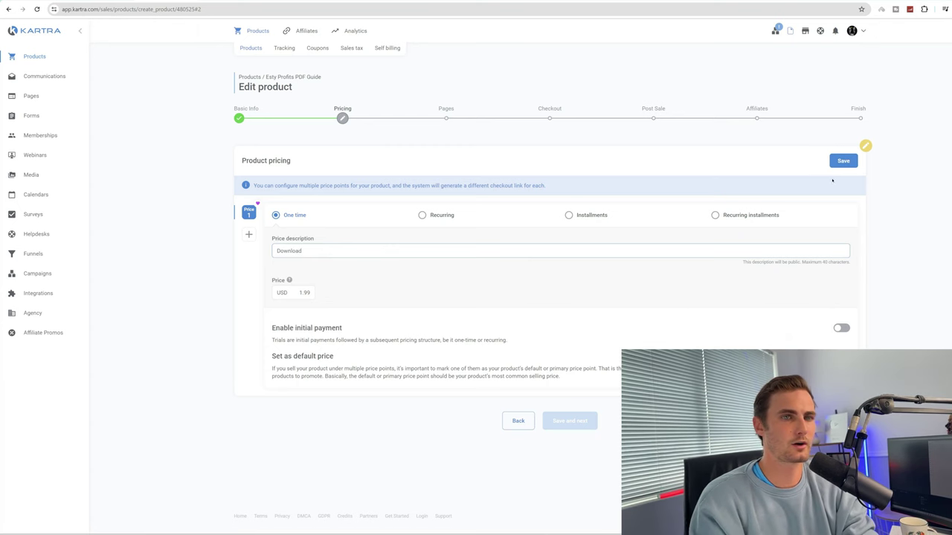
left_click(843, 161)
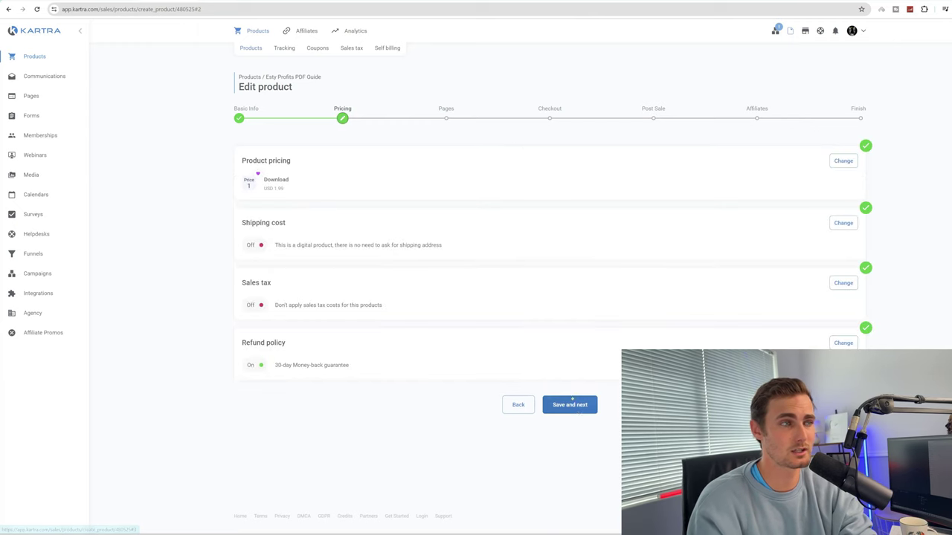
left_click(584, 402)
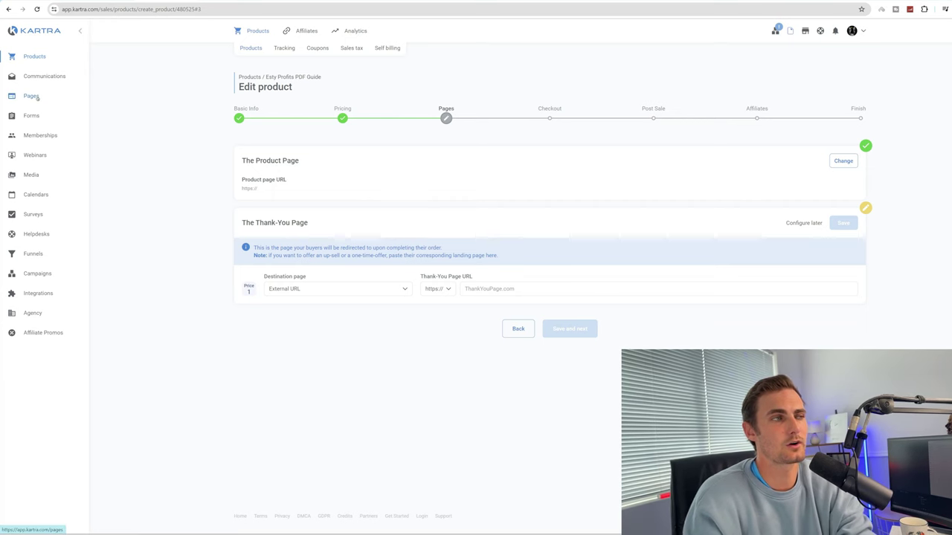
Examine the available done-for-you campaigns and their funnel templates
left_click(50, 285)
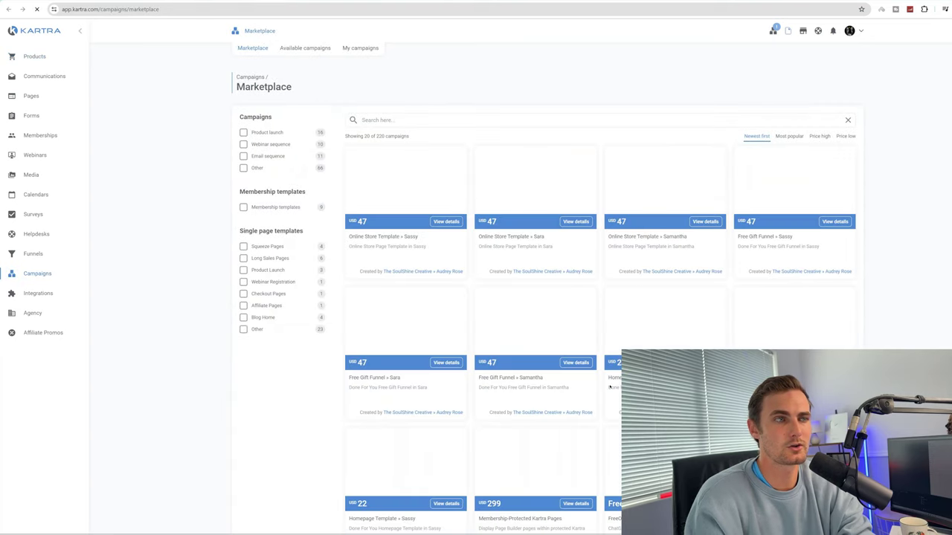
left_click(297, 49)
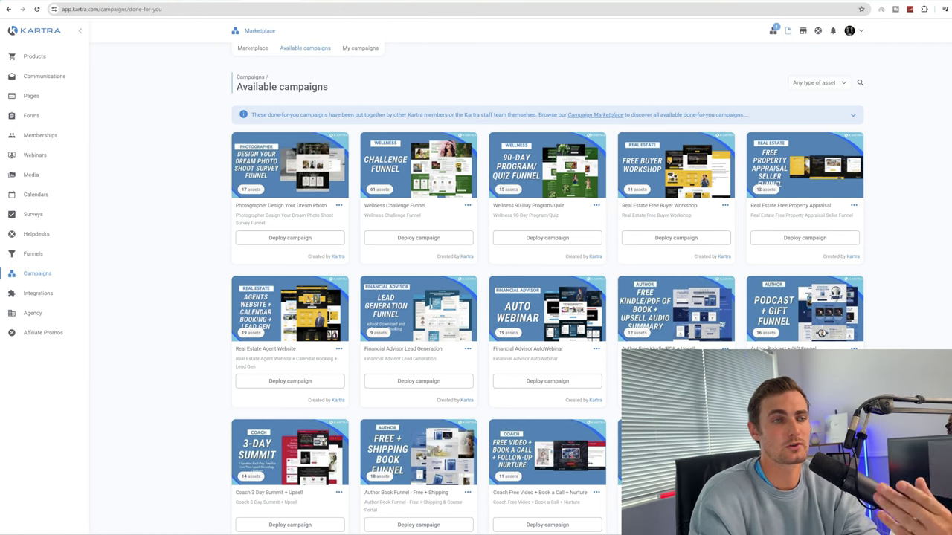
scroll(664, 212, "down", 2)
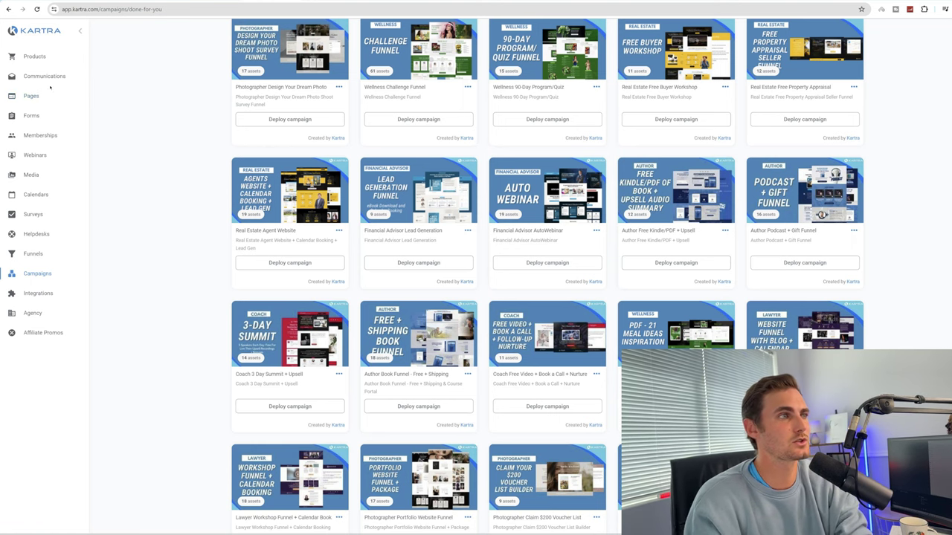
Open the page idplr 1 AUTH Free Kindle/PDF OPTIN from the Authors: Free Kindle / PDF Book site for editing
left_click(30, 96)
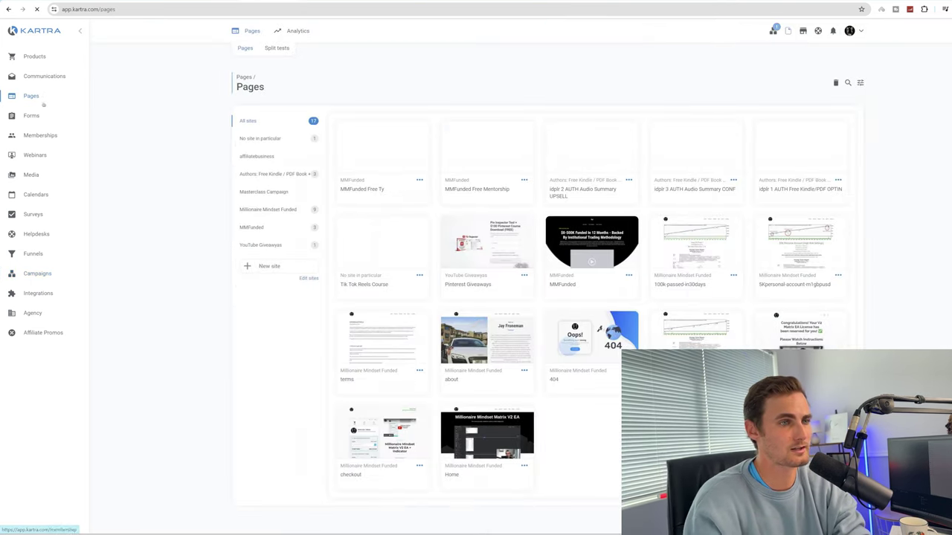
left_click(265, 173)
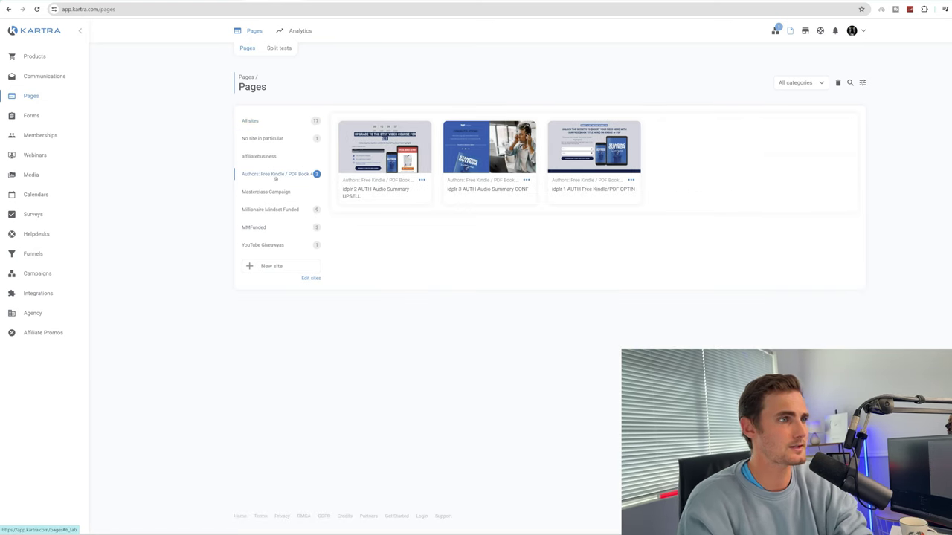
left_click(632, 180)
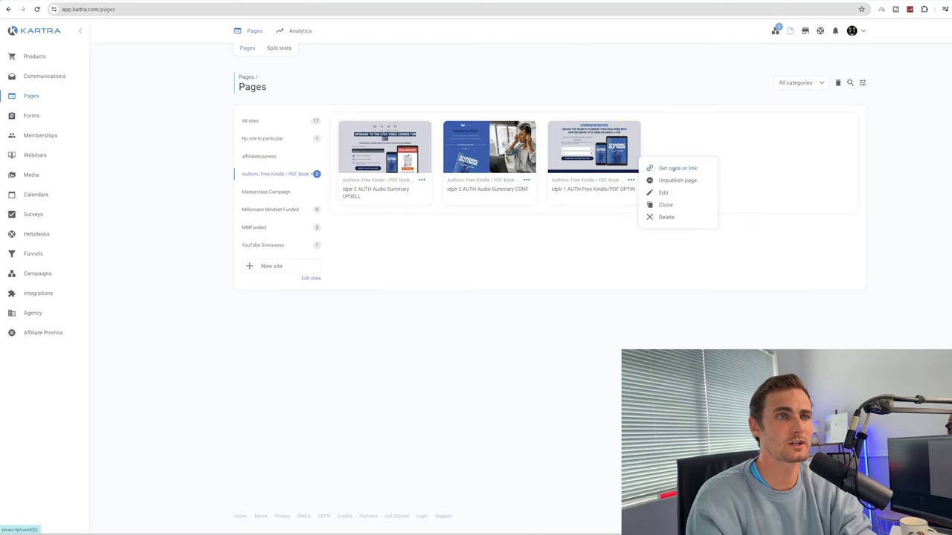
left_click(664, 193)
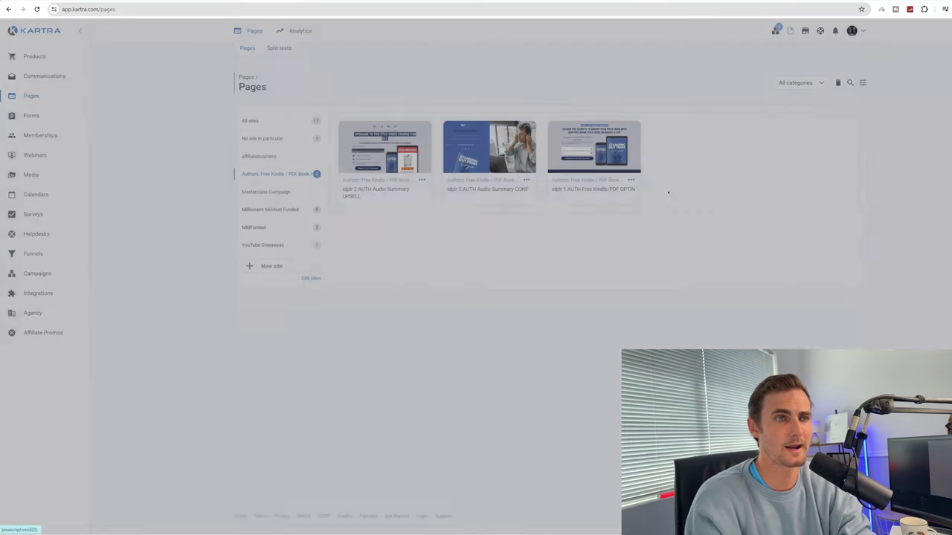
left_click(600, 112)
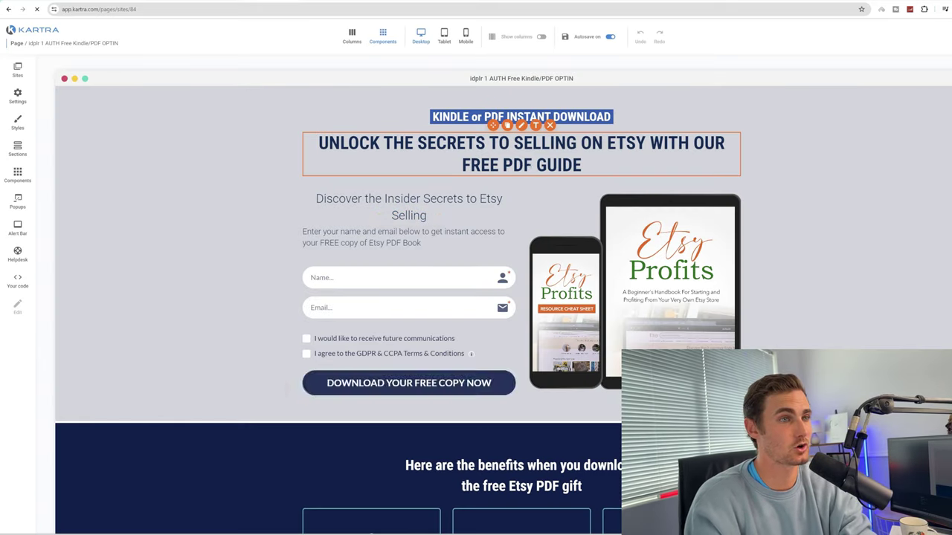
Change the highlighted line above the opt-in page's main headline to "PDF GUIDE INSTANT DOWNLOAD"
left_click(536, 117)
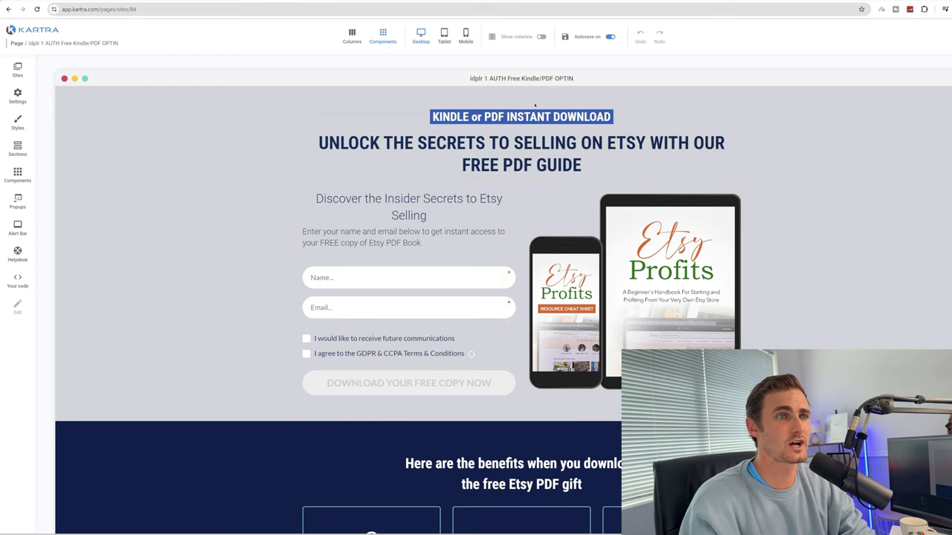
key("BackSpace")
key("BackSpace")
key("BackSpace")
key("BackSpace")
key("BackSpace")
key("BackSpace")
key("BackSpace")
key("BackSpace")
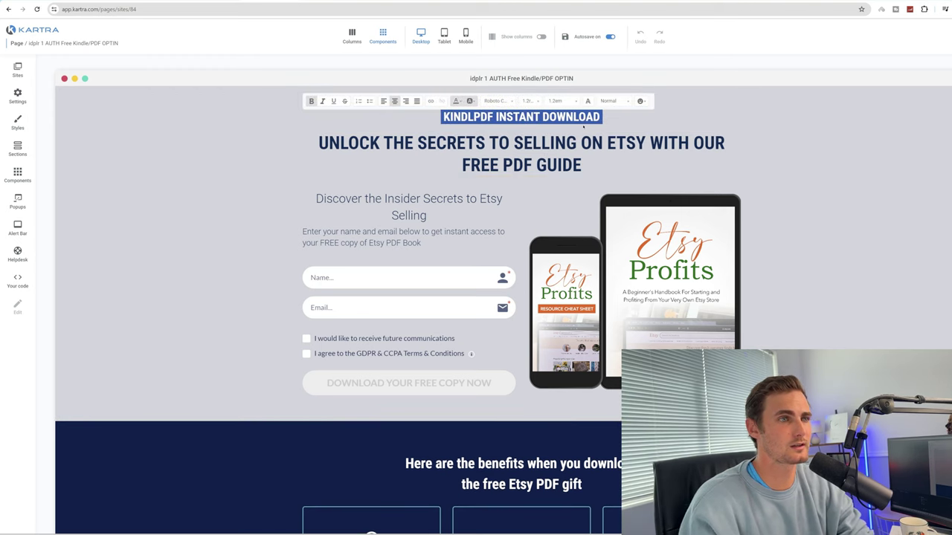
key("BackSpace")
key("BackSpace")
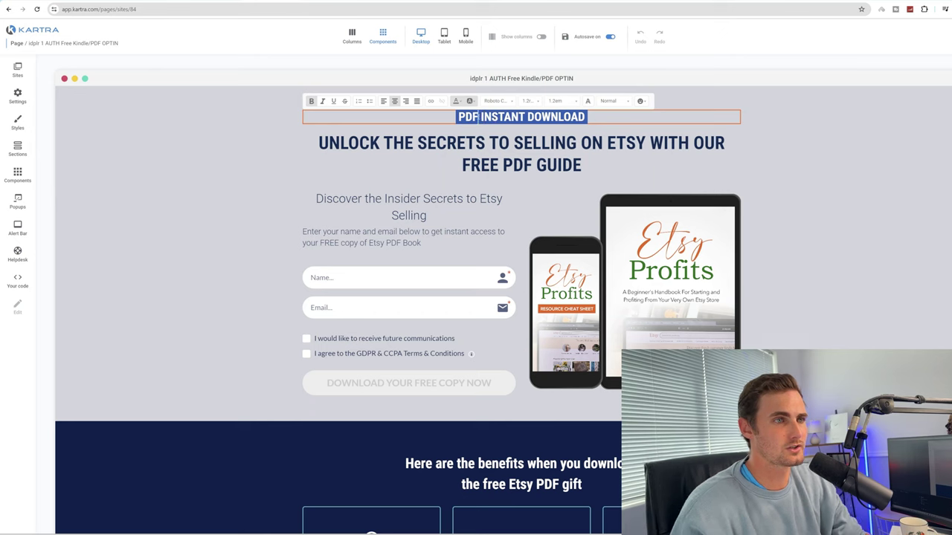
type("GUIDE")
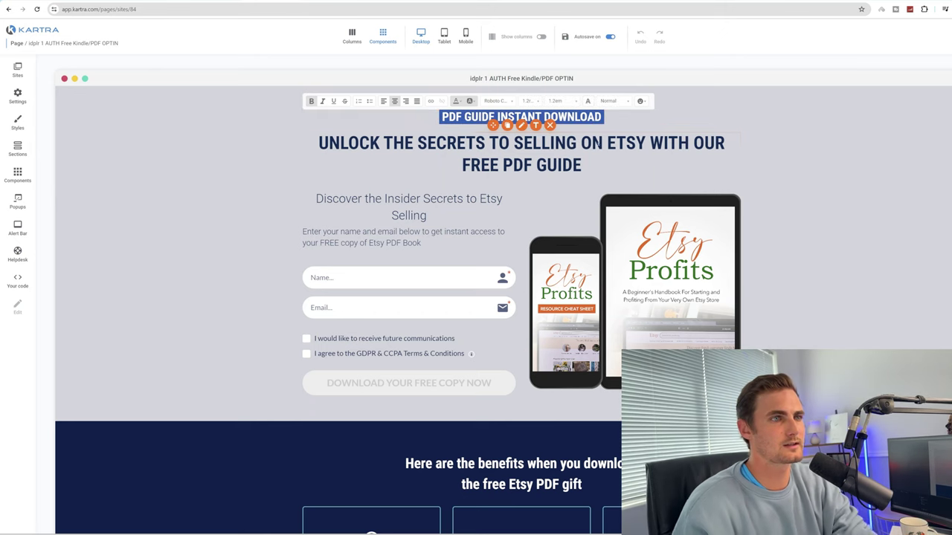
left_click(598, 144)
left_click(795, 188)
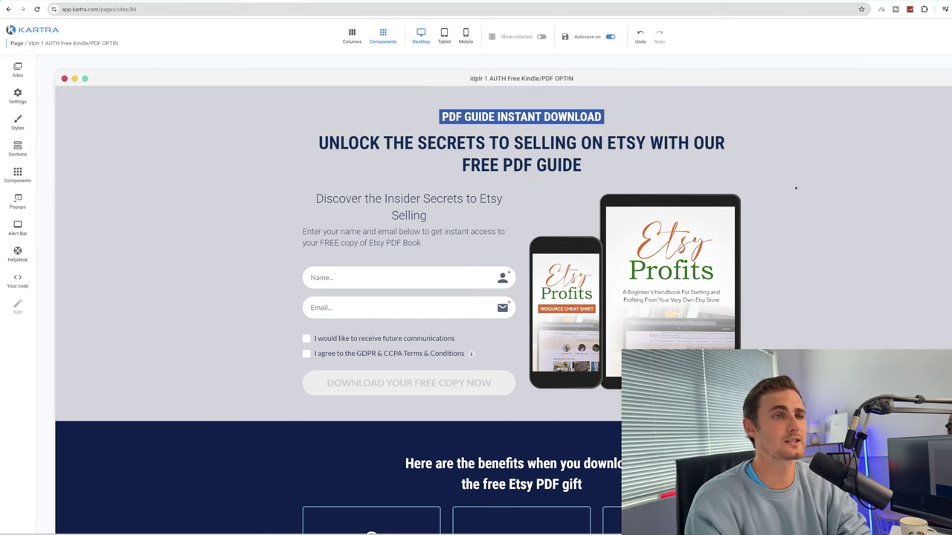
scroll(477, 225, "down", 3)
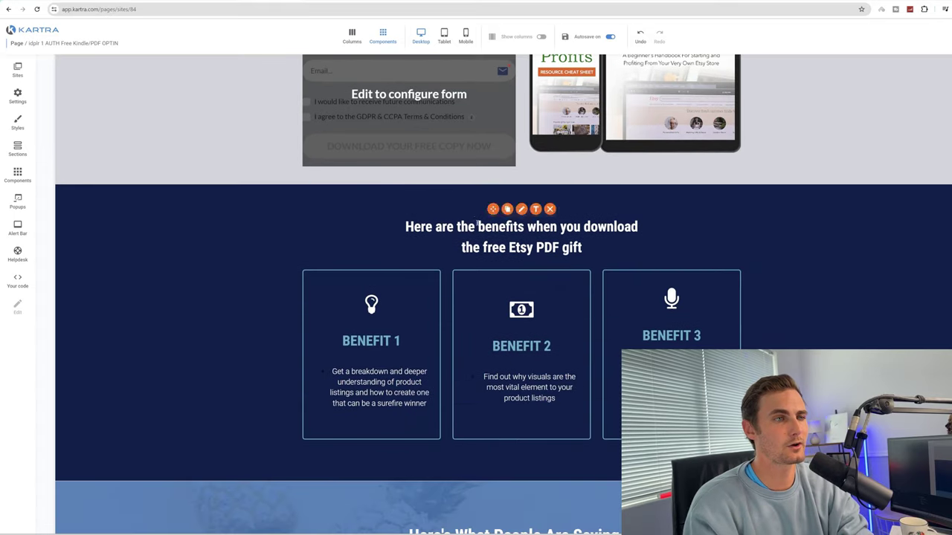
Open the form idplr AUTH Free Kindle/PDF from the Forms area for editing
scroll(393, 268, "up", 3)
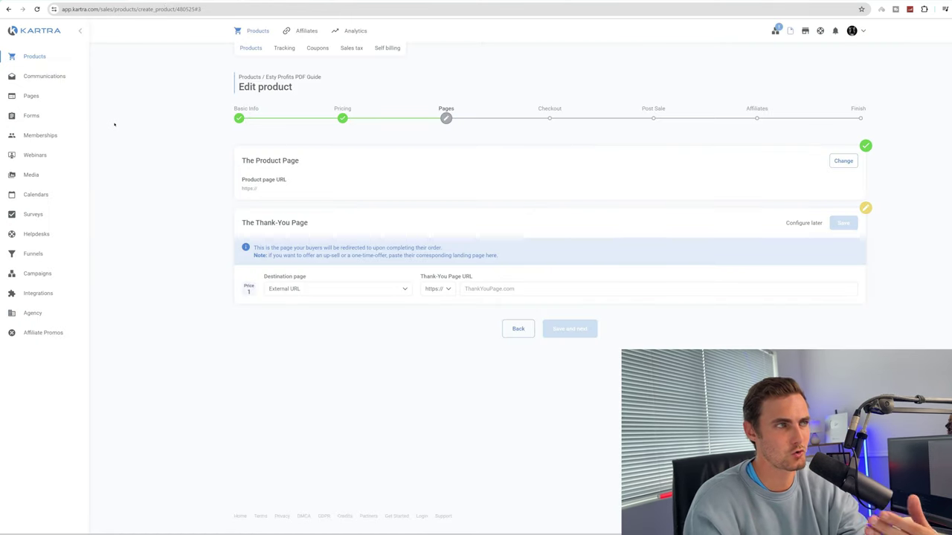
left_click(56, 103)
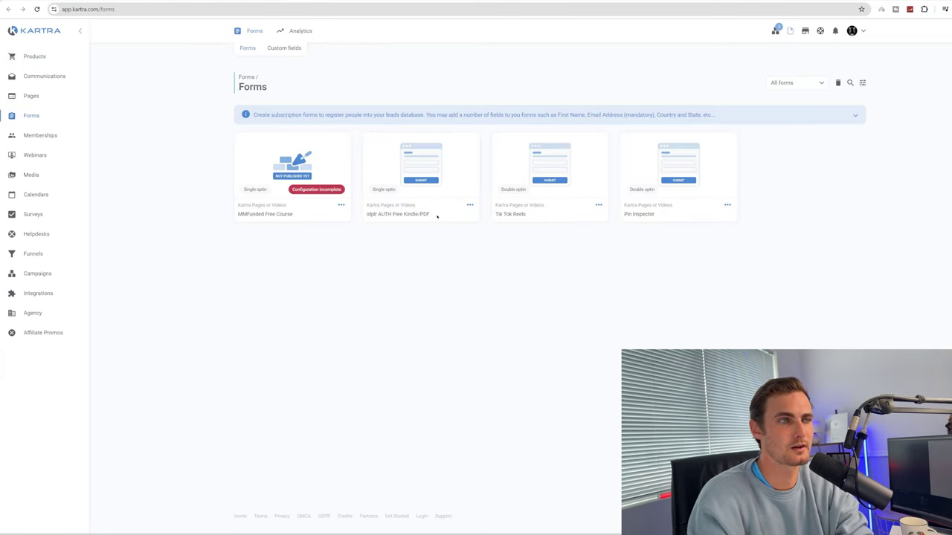
left_click_drag(438, 216, 364, 218)
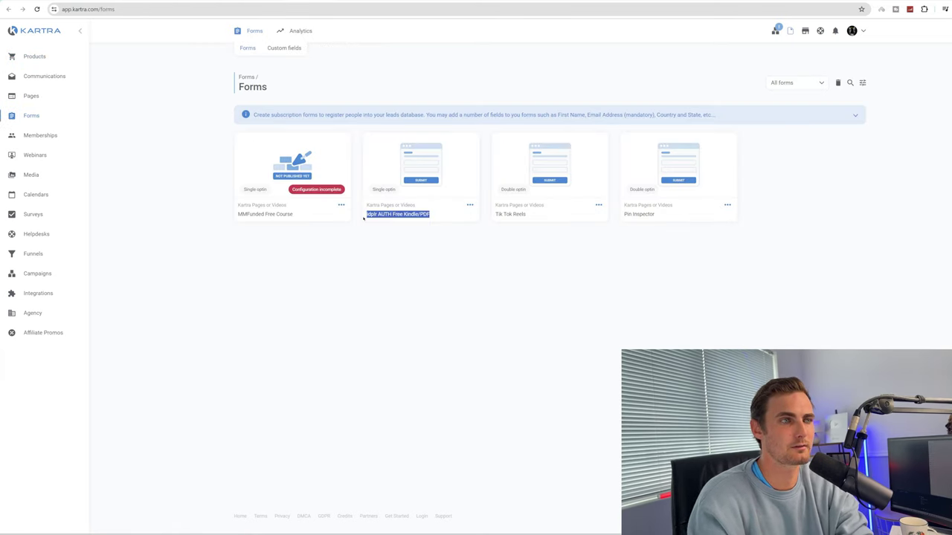
left_click(429, 241)
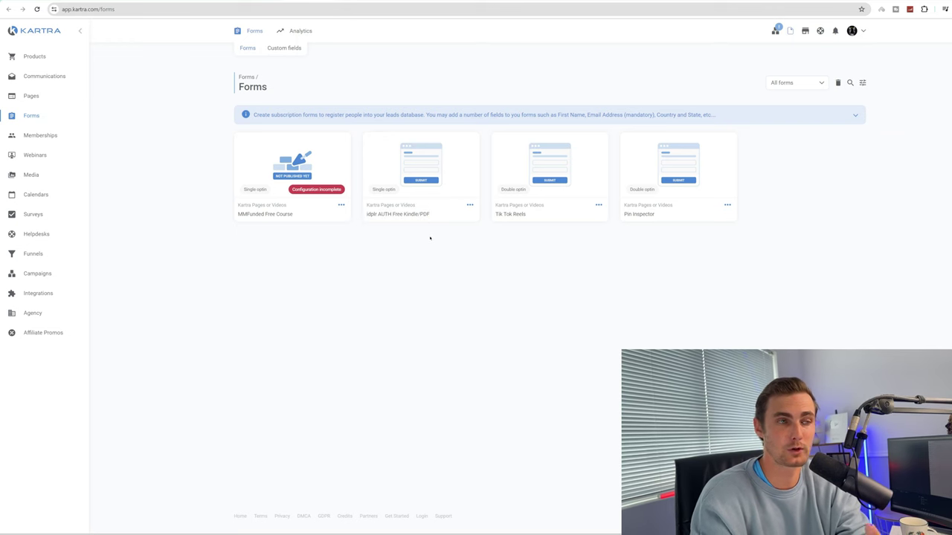
left_click(469, 206)
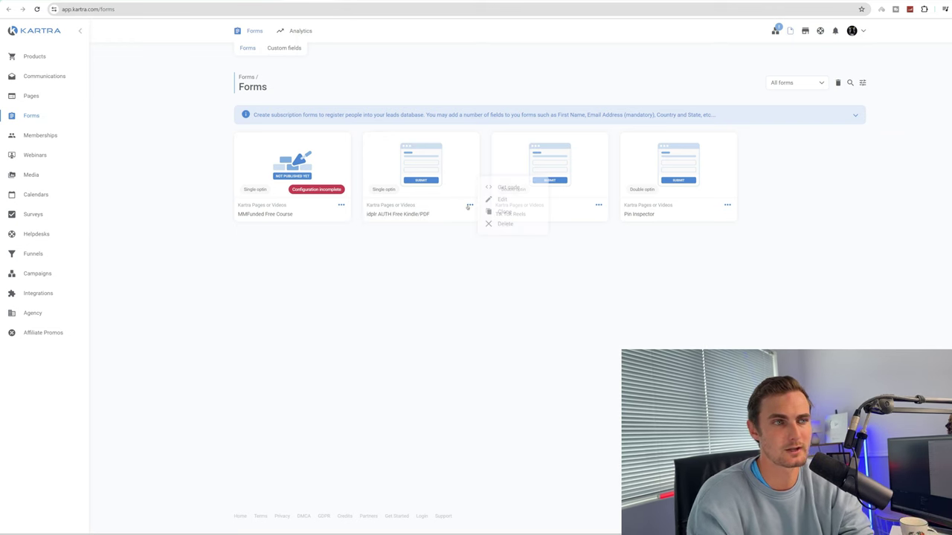
left_click(496, 201)
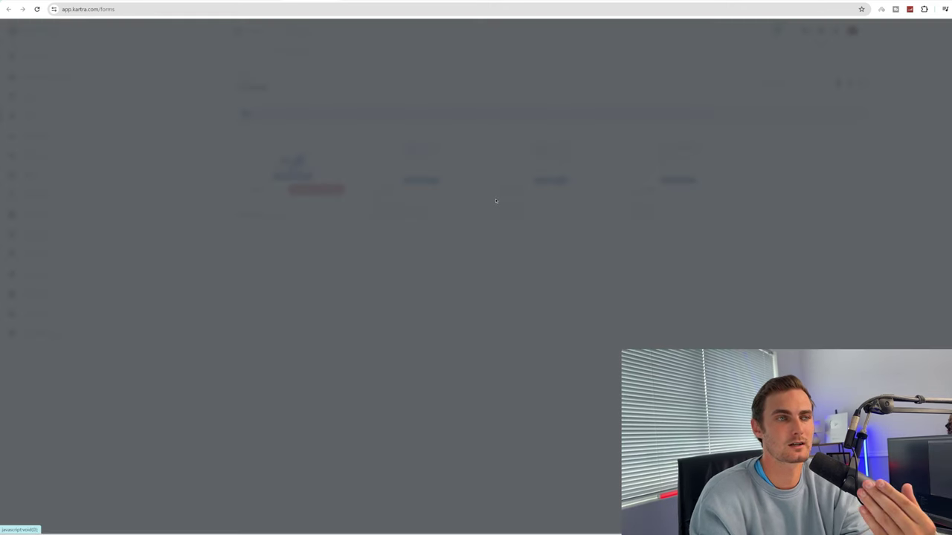
left_click(623, 49)
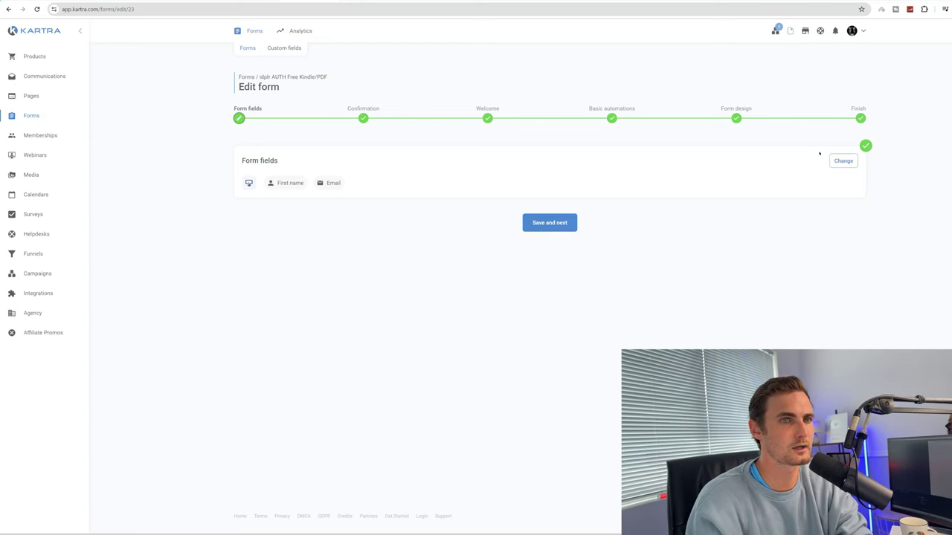
Keep the form's existing fields, switch its confirmation to double opt-in and save that setting
left_click(558, 223)
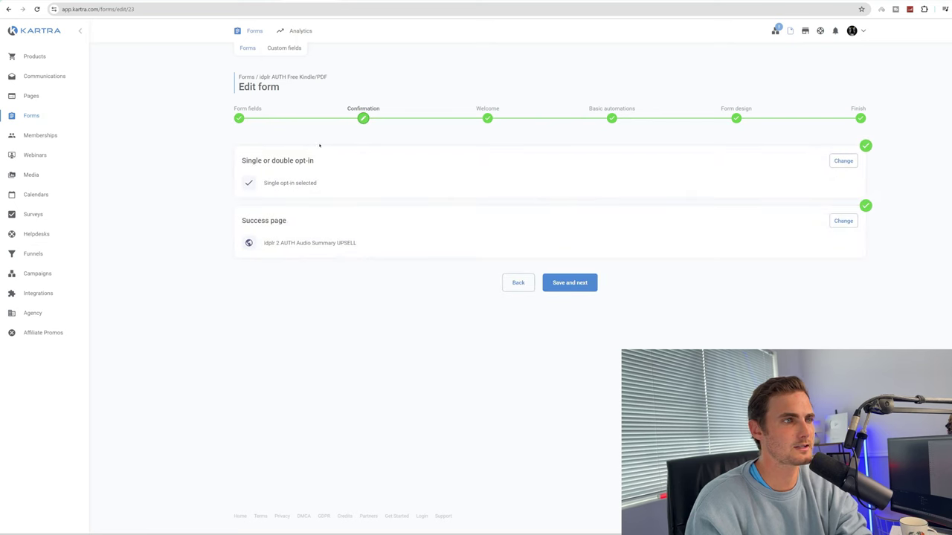
left_click(841, 162)
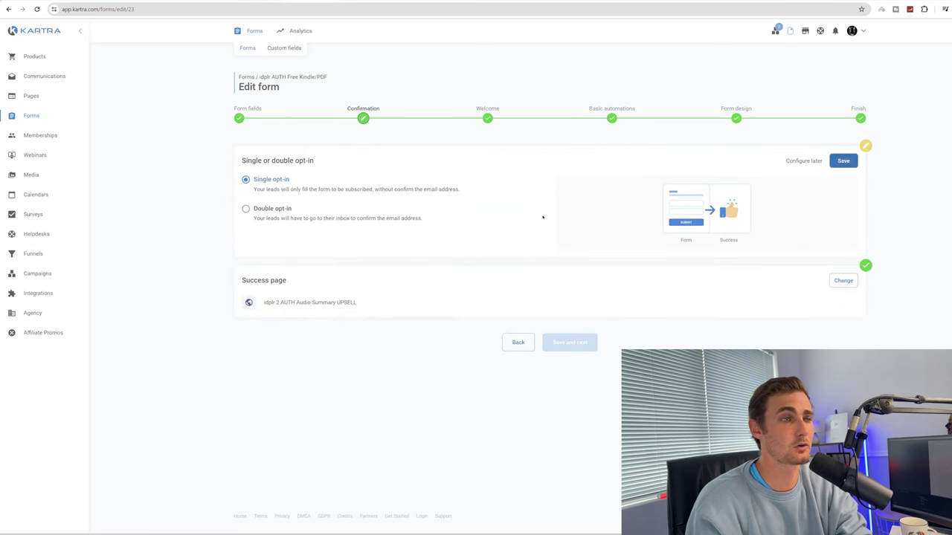
left_click(836, 161)
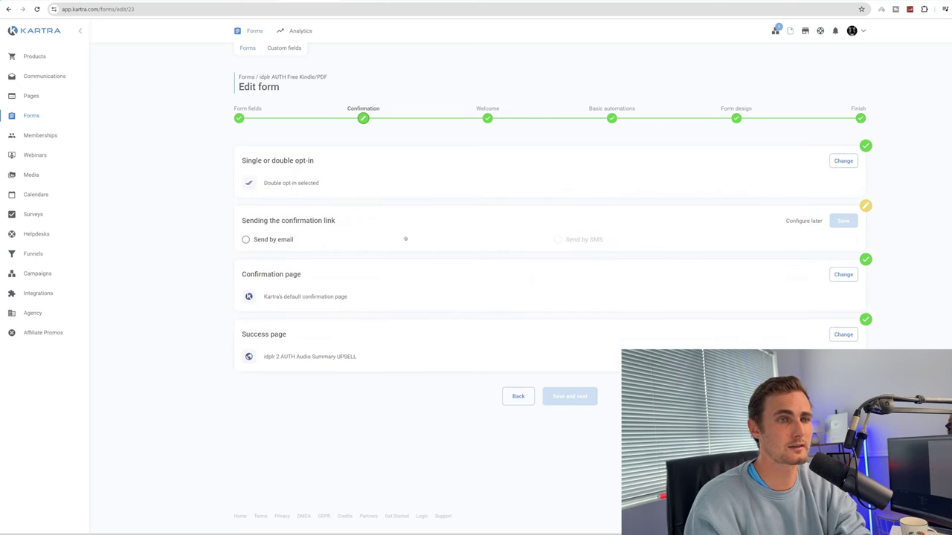
Send the confirmation link by email through KartraMail, enter the sender's full name and save
left_click(270, 239)
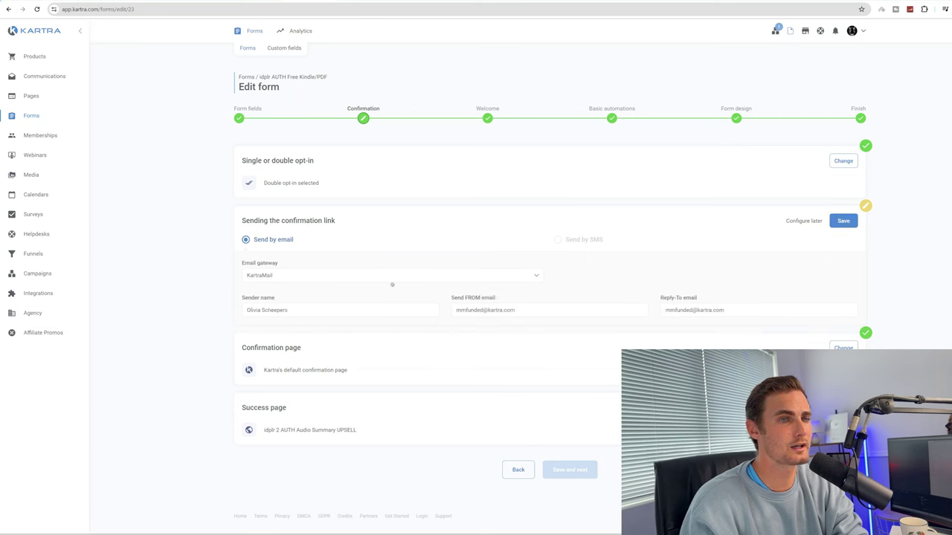
triple_click(296, 305)
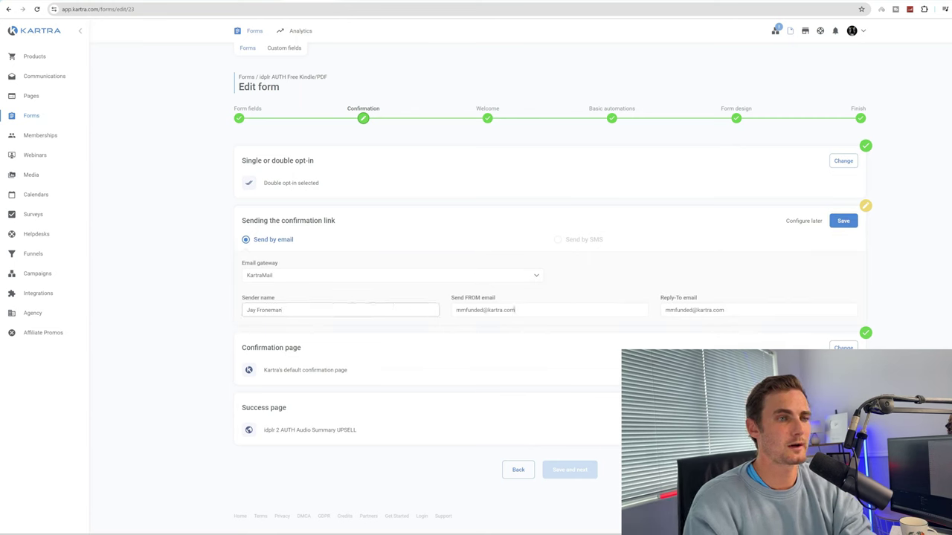
triple_click(636, 313)
key("Tab")
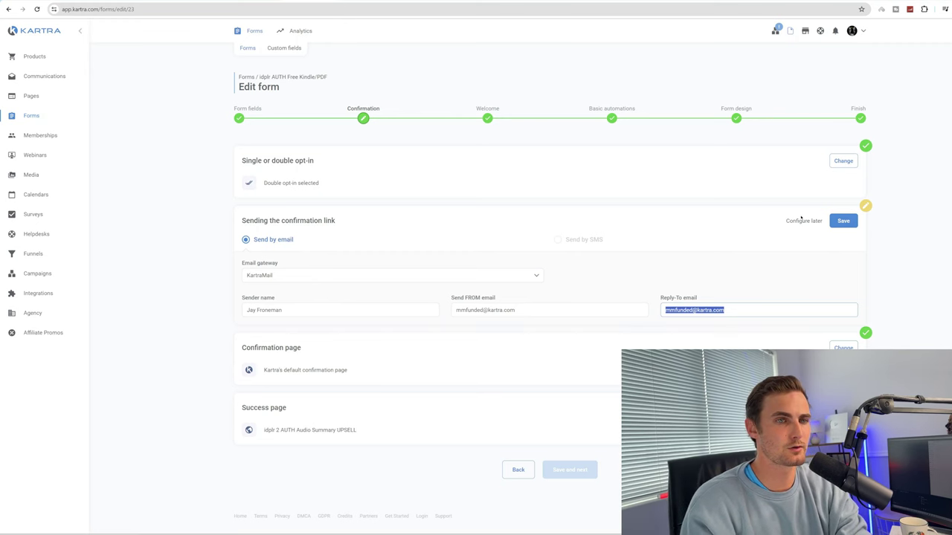
left_click(842, 222)
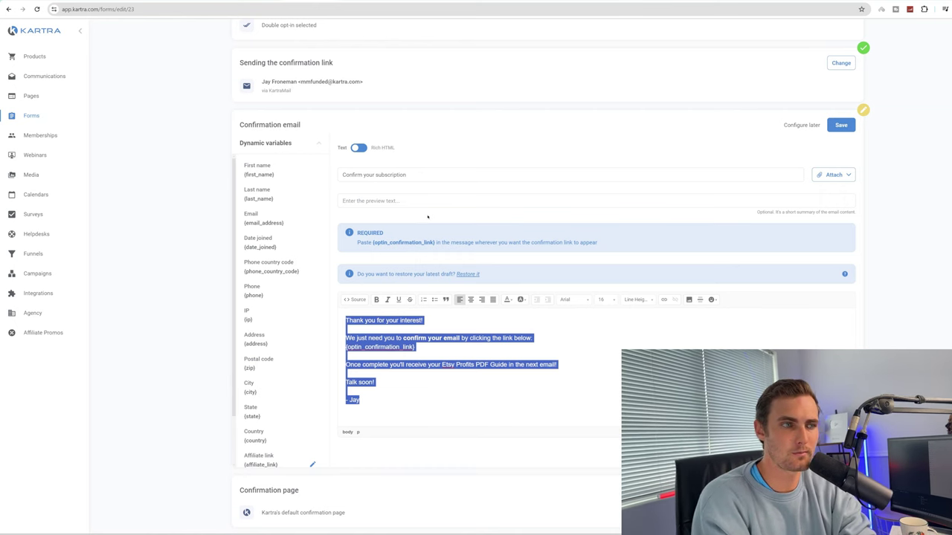
Review the confirmation email's body, including the line promising the Etsy Profits PDF Guide in the next email, and save the email
left_click(453, 374)
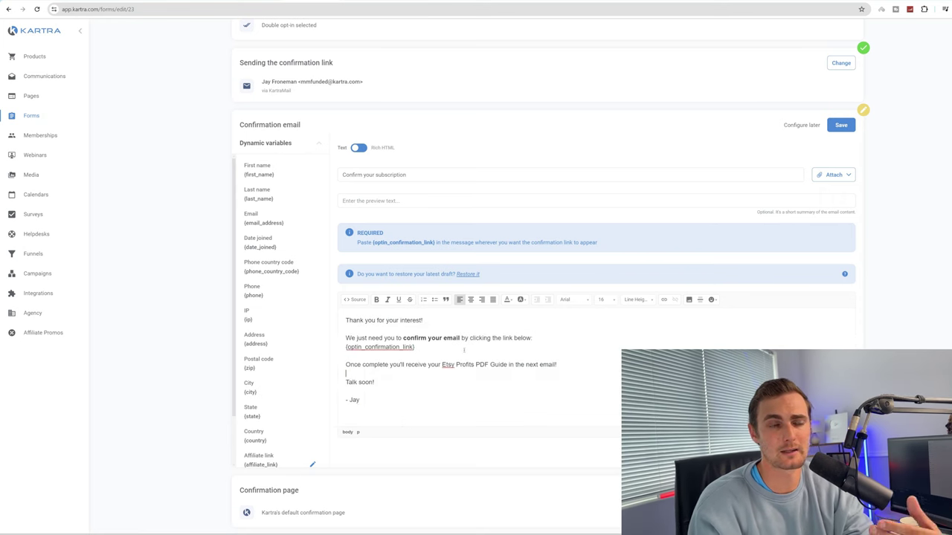
key("Up")
key("Up")
key("shift+End")
left_click_drag(361, 364, 557, 365)
left_click(346, 364, "shift")
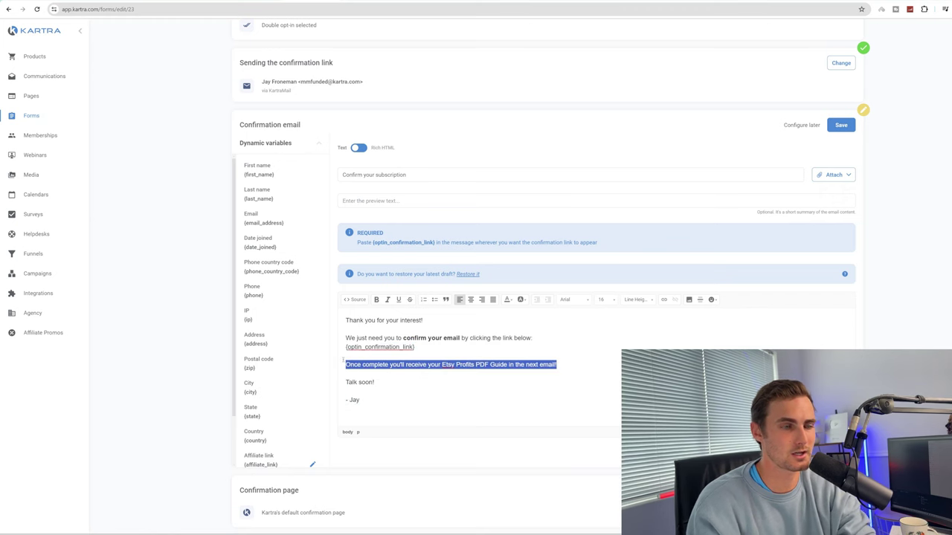
right_click(347, 357)
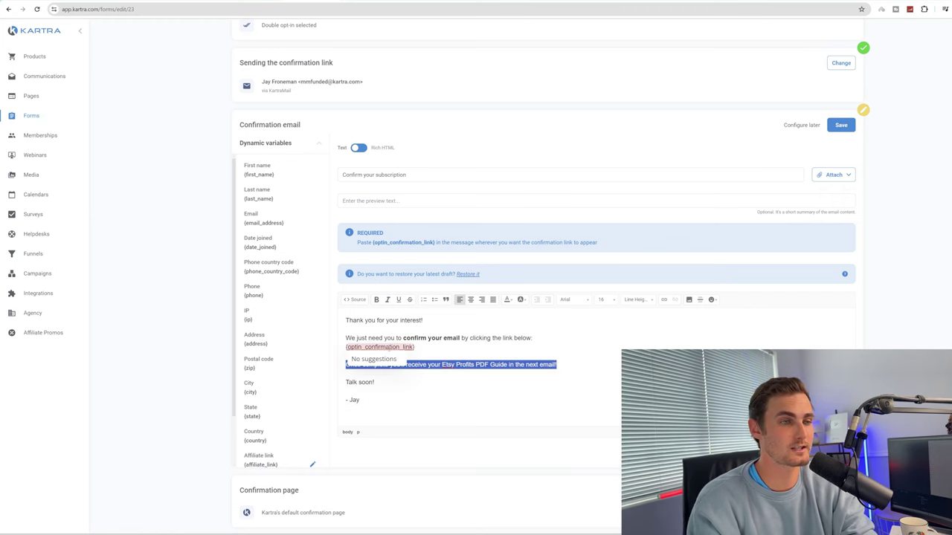
key("Escape")
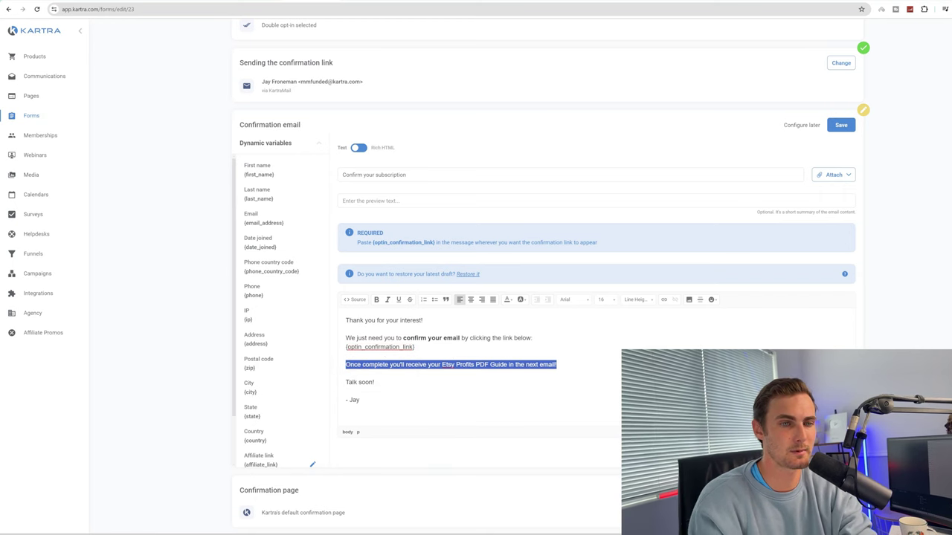
left_click(842, 126)
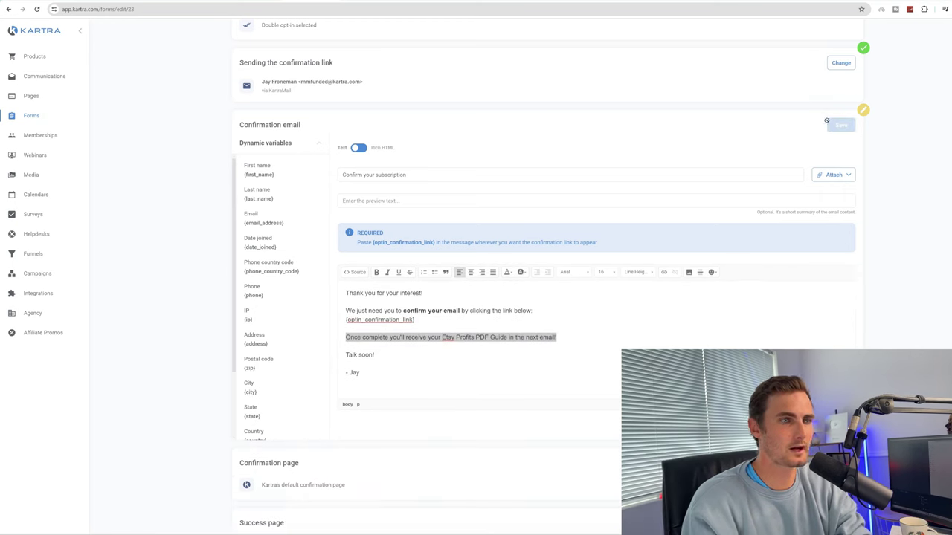
Preview Kartra's default confirmation page and save it as the form's confirmation page
left_click(841, 343)
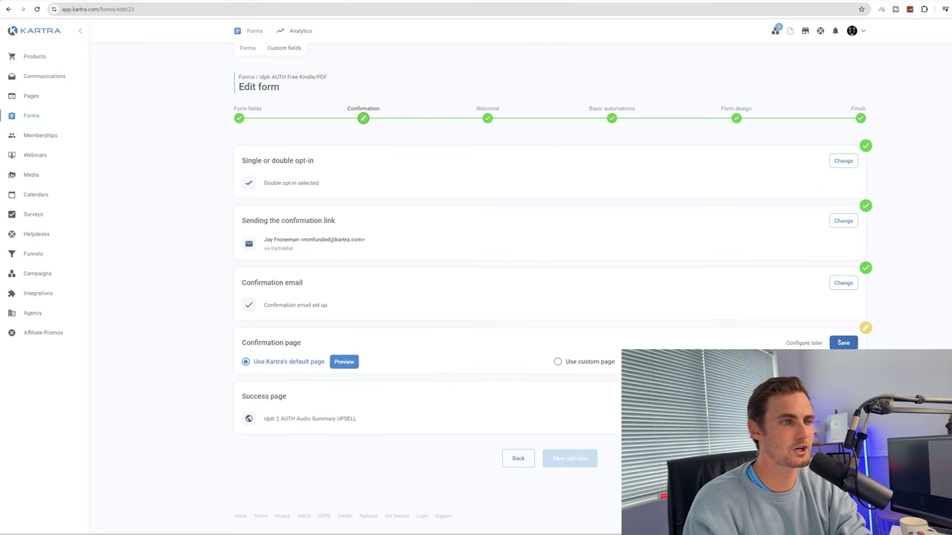
left_click(350, 363)
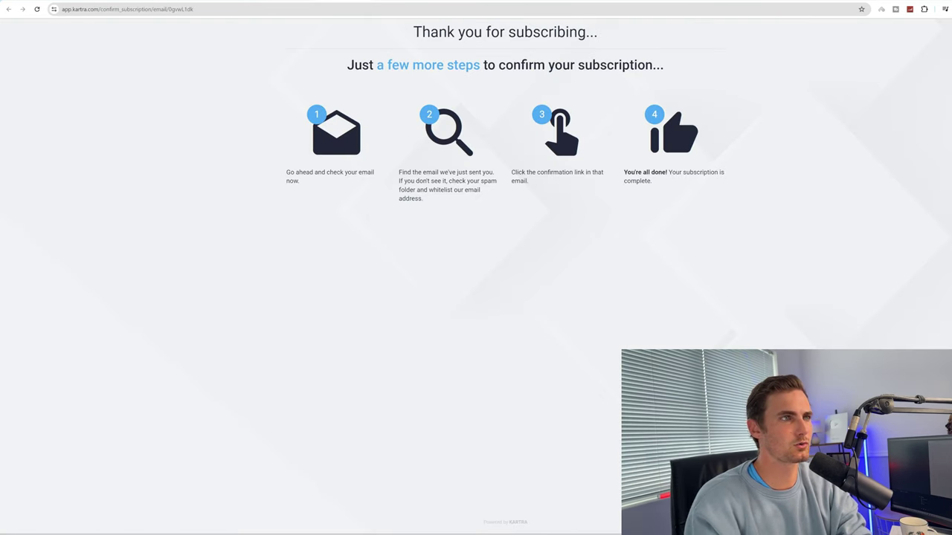
key("ctrl+w")
left_click(843, 343)
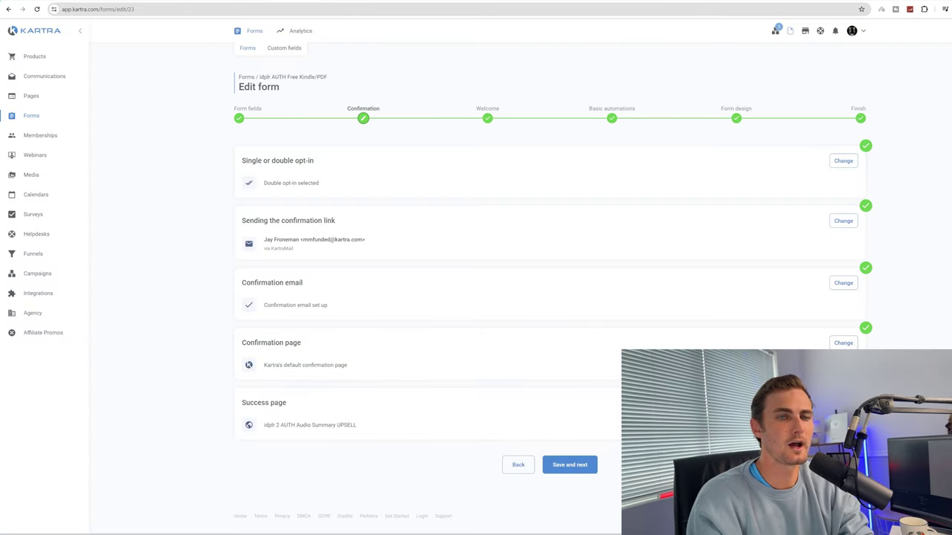
Continue to the Welcome stage, enter the sender's full name for the KartraMail welcome email and save
left_click(843, 402)
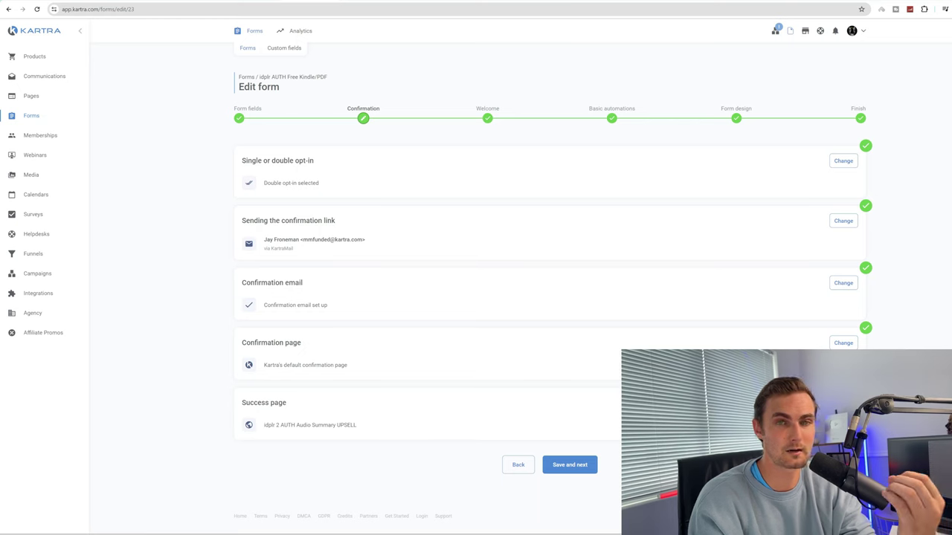
left_click(559, 467)
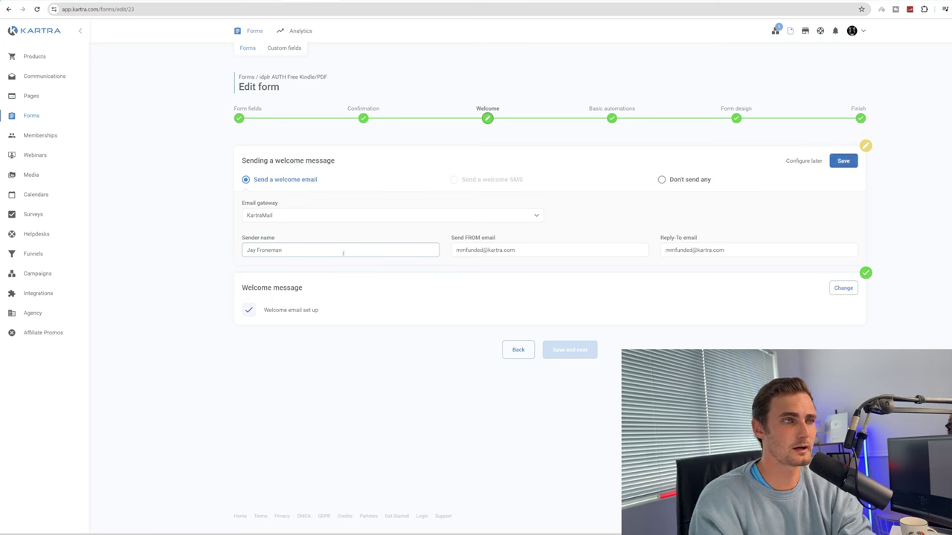
left_click(843, 160)
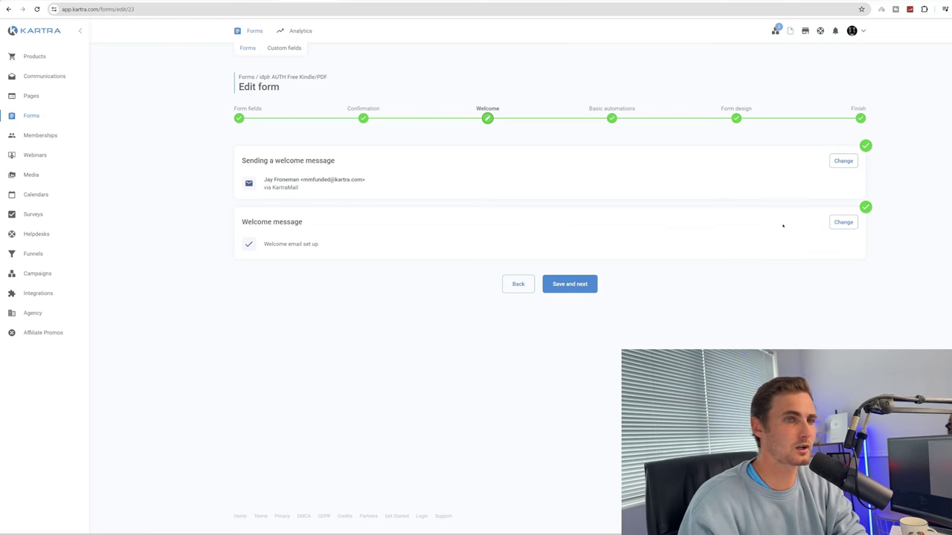
Open the welcome message and replace the [Book Title] placeholder in its opening thank-you line with "Etsy Profits PDF Guide"
left_click(842, 222)
scroll(603, 314, "down", 3)
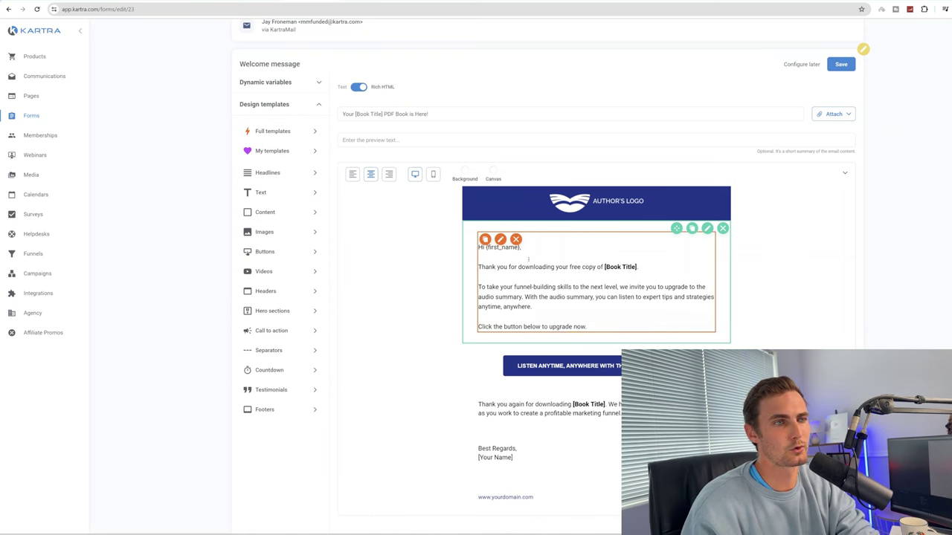
left_click(621, 267)
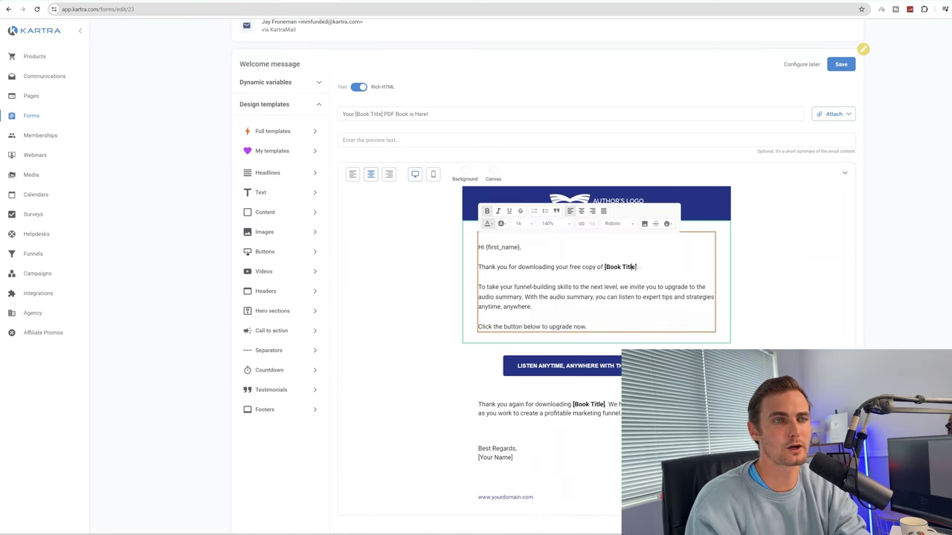
left_click_drag(605, 267, 637, 266)
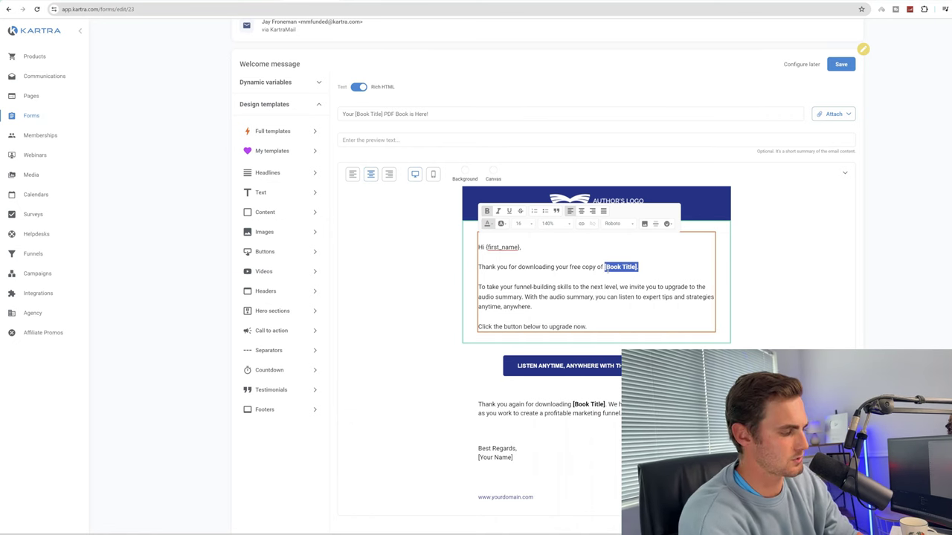
type("Etsy Profits PDF Guid")
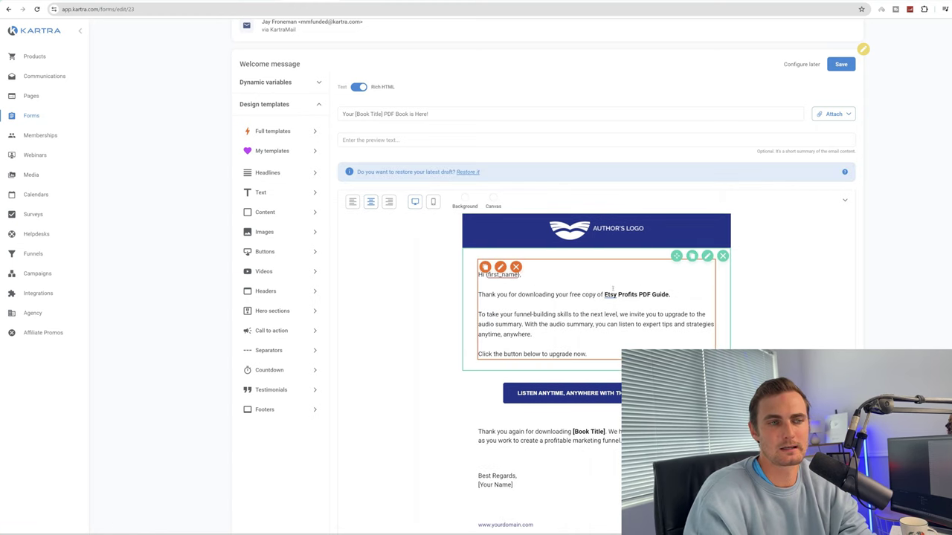
Replace [Book Title] in the welcome email's closing paragraph with "Etsy Profits Guide" and replace [Your Name] with the sender's first name
left_click(606, 432)
left_click_drag(606, 433, 574, 432)
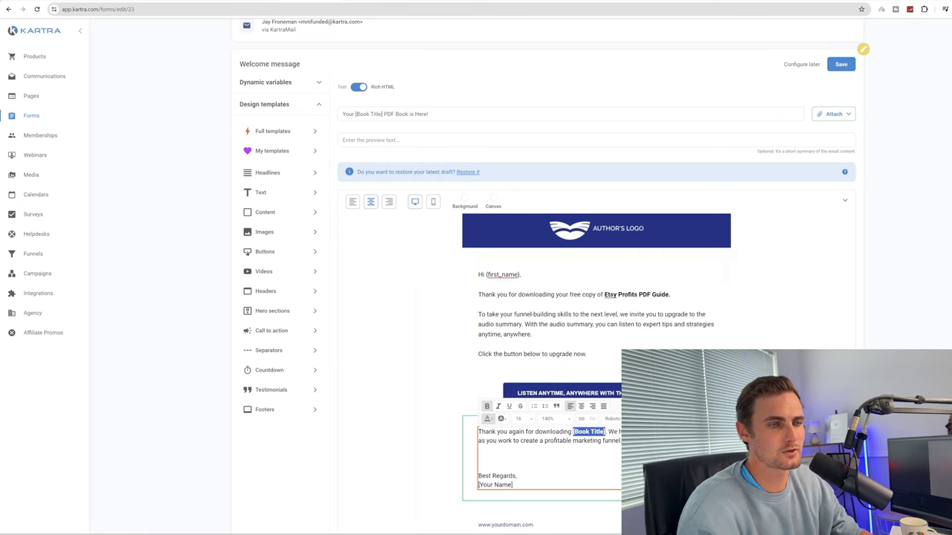
type("Etsy Prof")
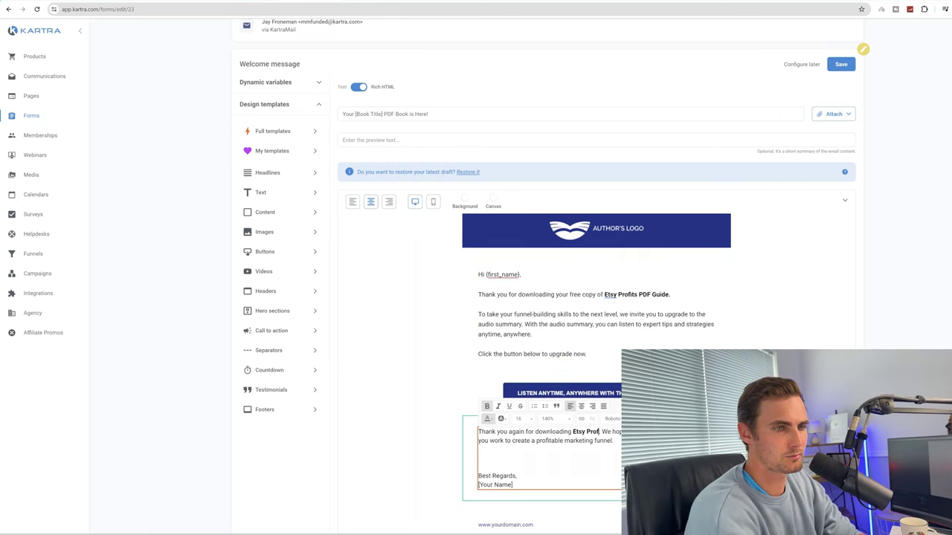
type("its Guid")
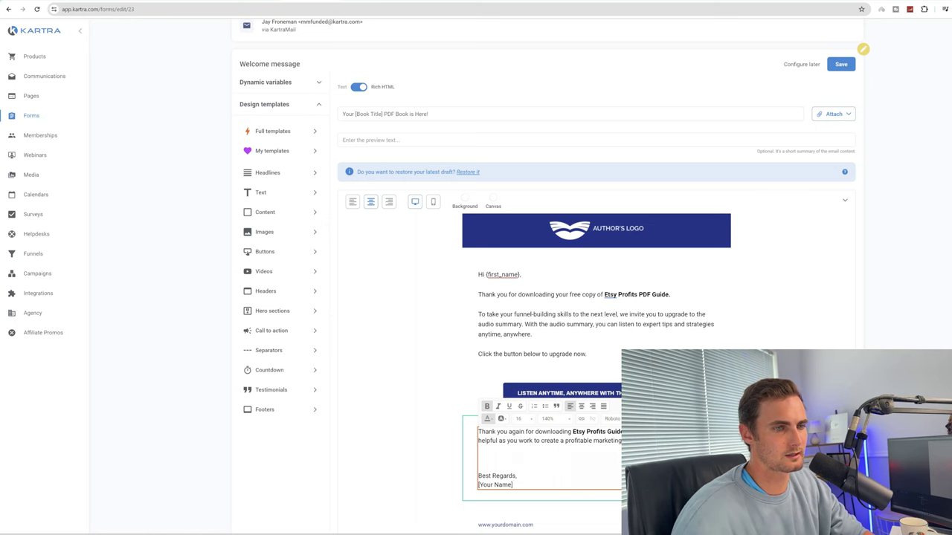
left_click_drag(513, 485, 470, 487)
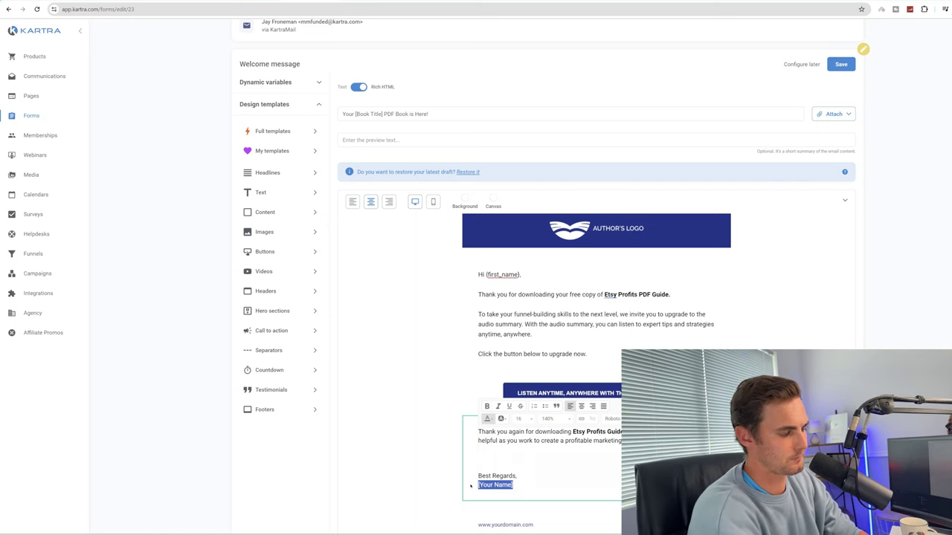
type("Jay")
Change the welcome email button's copy to "Download Etsy PDF Guide"
left_click(589, 397)
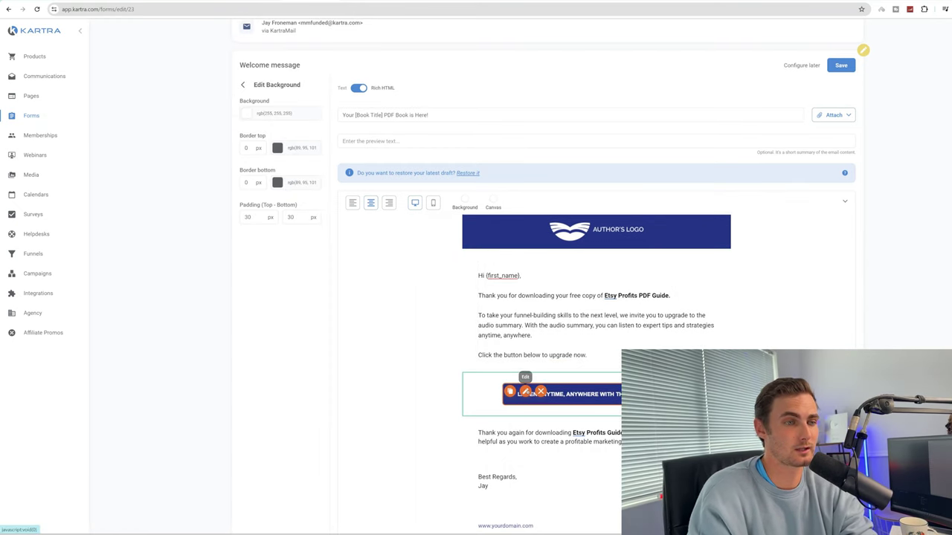
left_click(525, 392)
triple_click(280, 113)
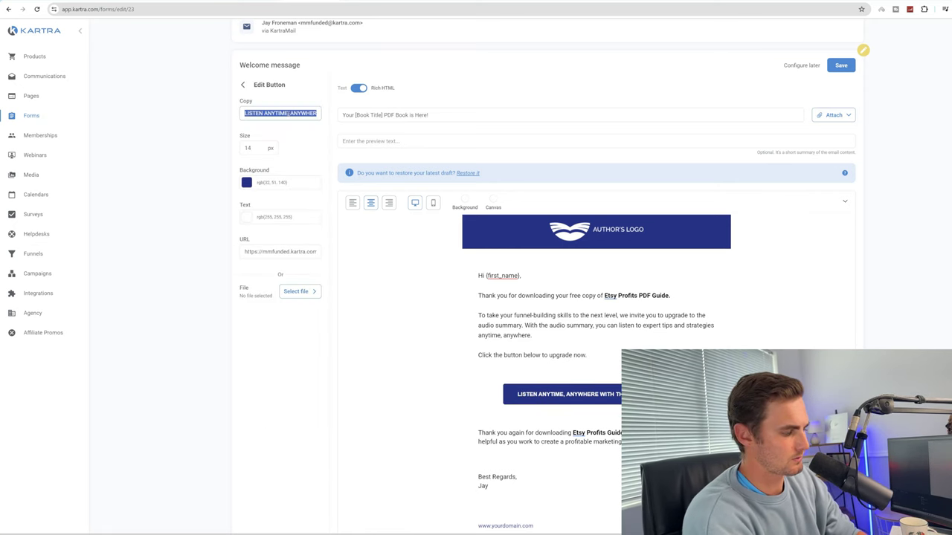
type("Download")
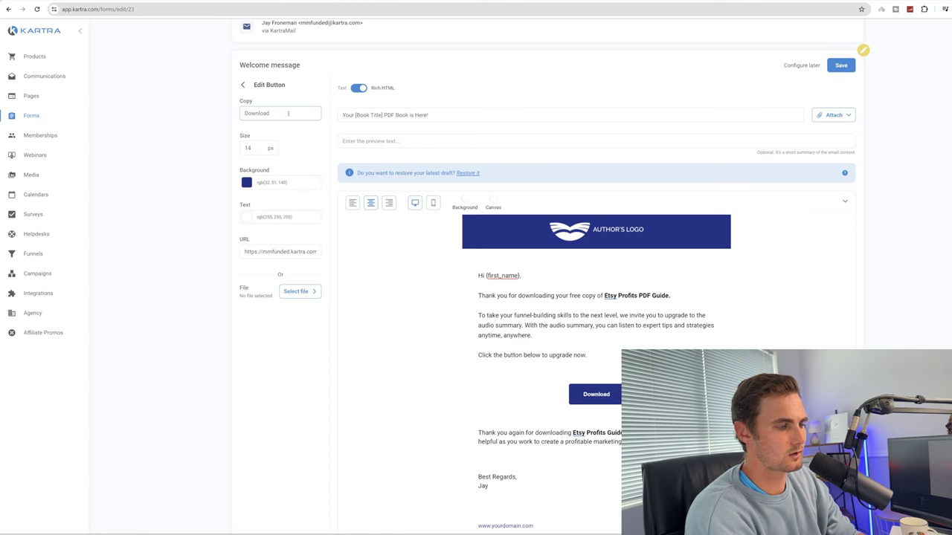
type(" Etsy PDF Guide")
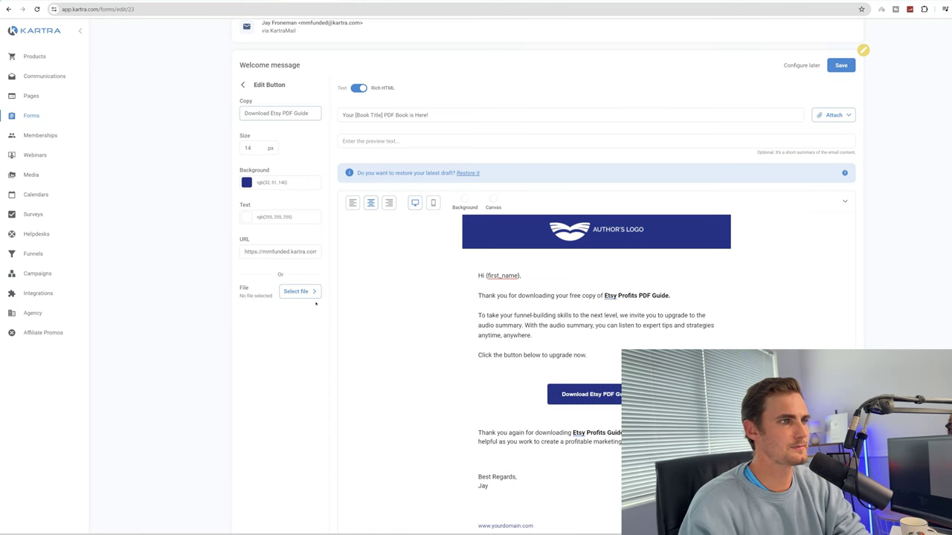
Clear the existing web address from the welcome email's download button
left_click(313, 350)
left_click_drag(247, 251, 318, 252)
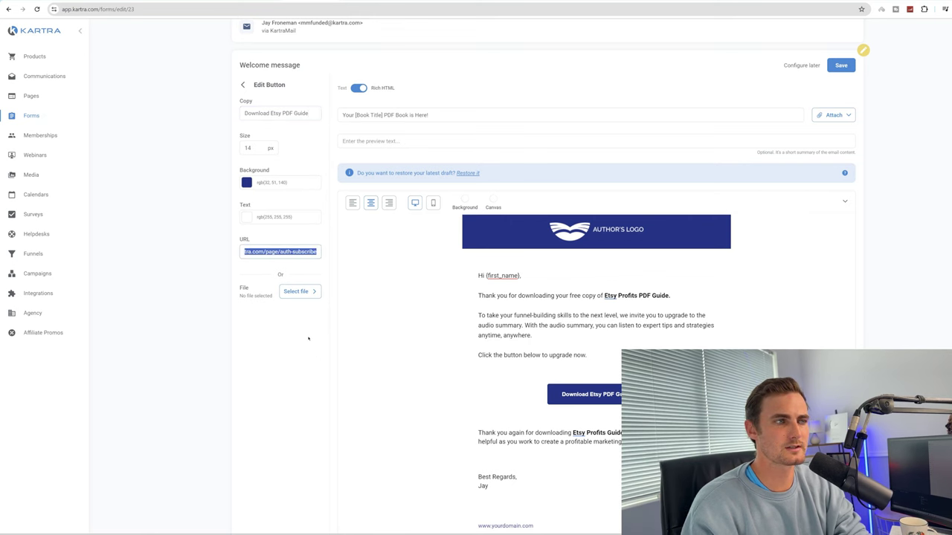
key("BackSpace")
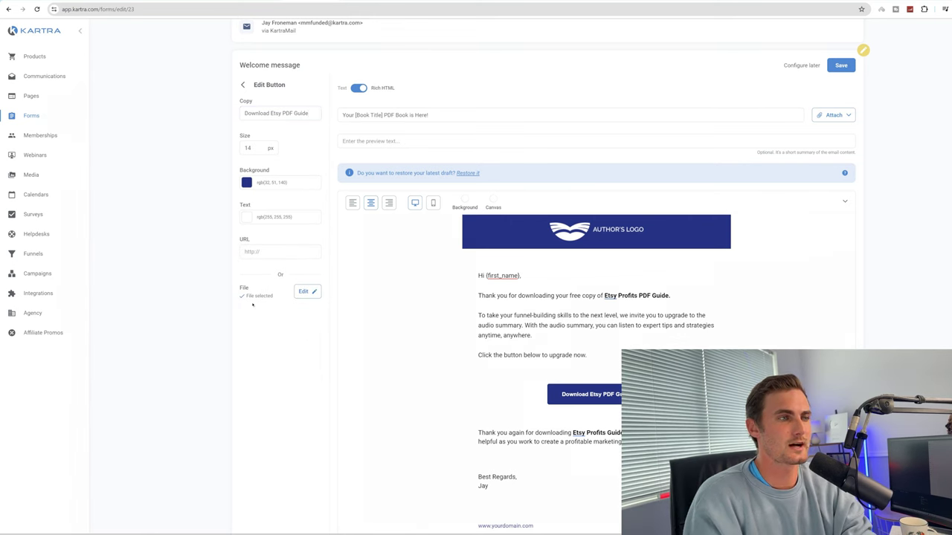
Browse to the EtsyProfits "1 - Ebook" folder and set the Original PDF from the documents library as the button's file
left_click(303, 292)
left_click(354, 273)
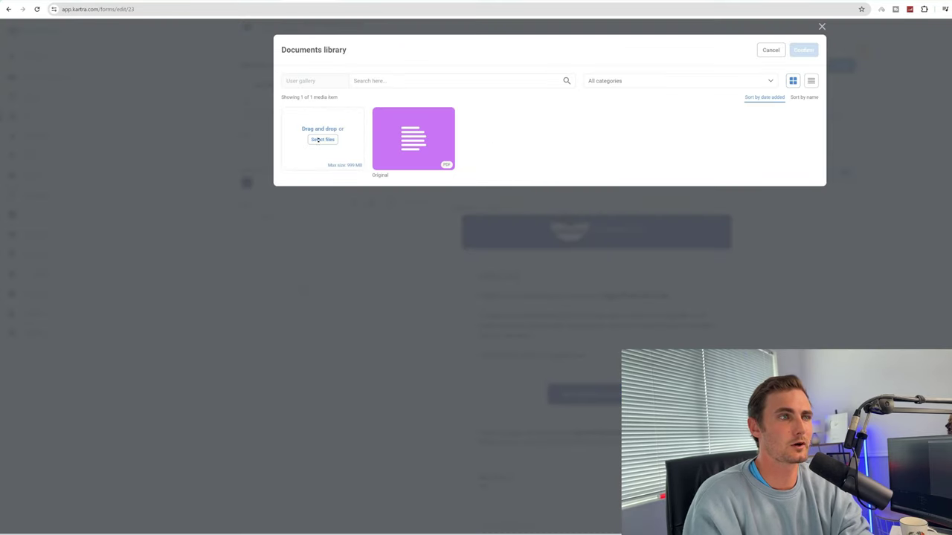
left_click(321, 140)
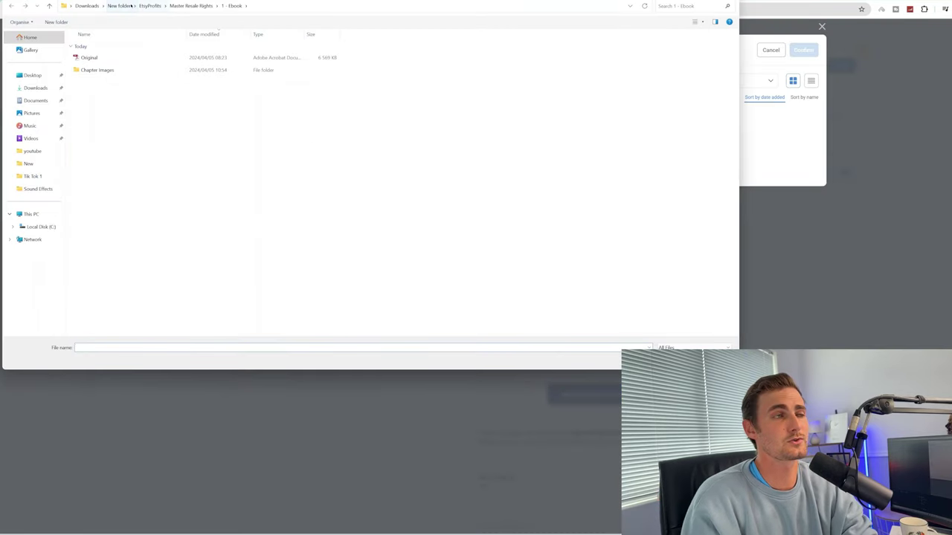
left_click(119, 6)
left_click(95, 97)
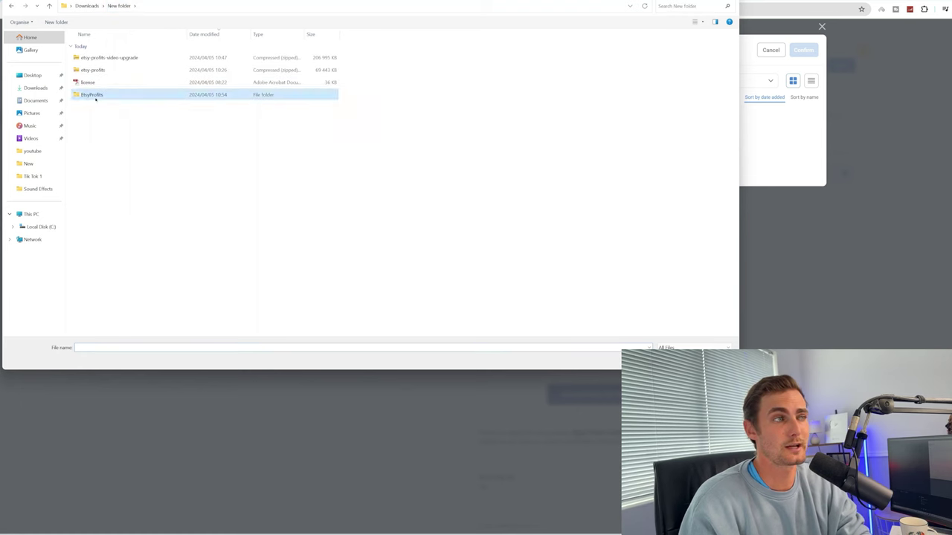
double_click(95, 97)
double_click(111, 58)
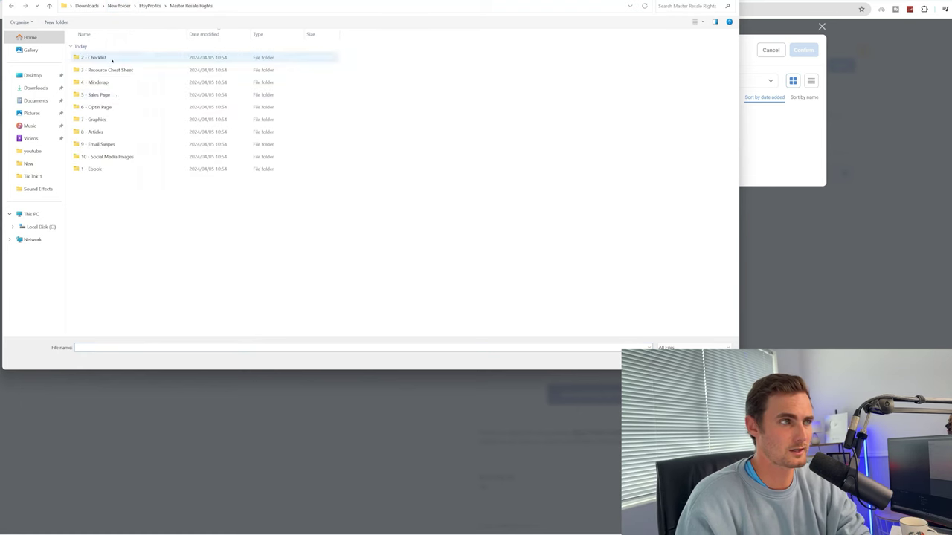
double_click(107, 170)
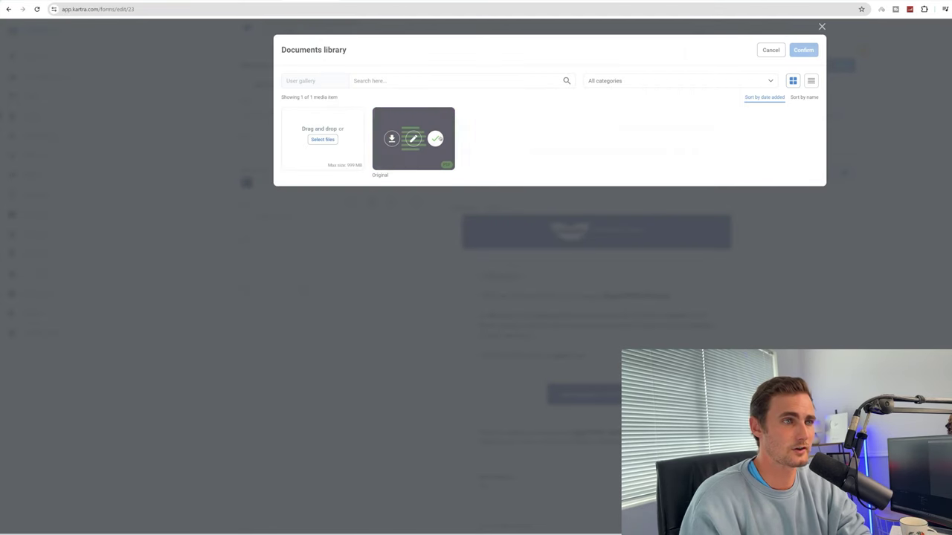
left_click(803, 50)
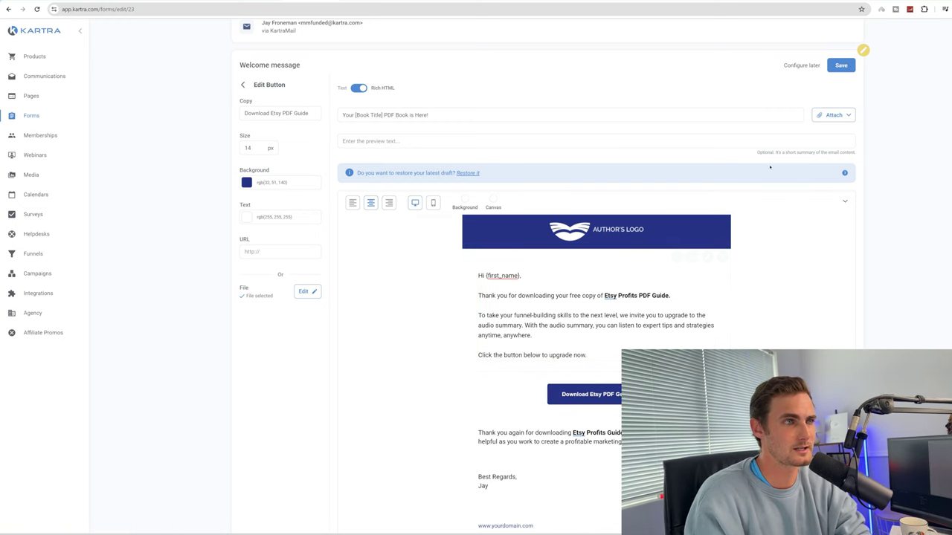
Change the welcome email's subject to "Your Etsy Profits PDF is Here!" and save the welcome message
left_click_drag(383, 115, 361, 117)
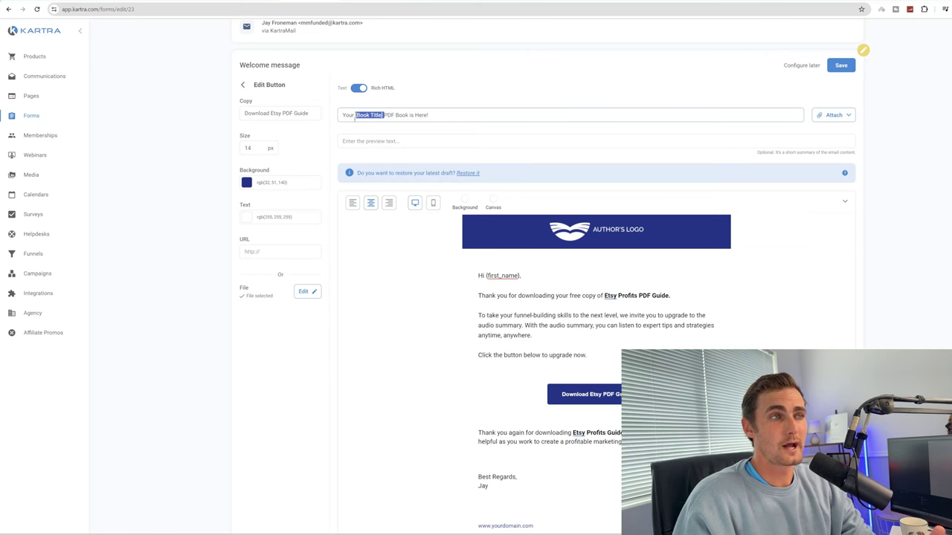
type("Etsy")
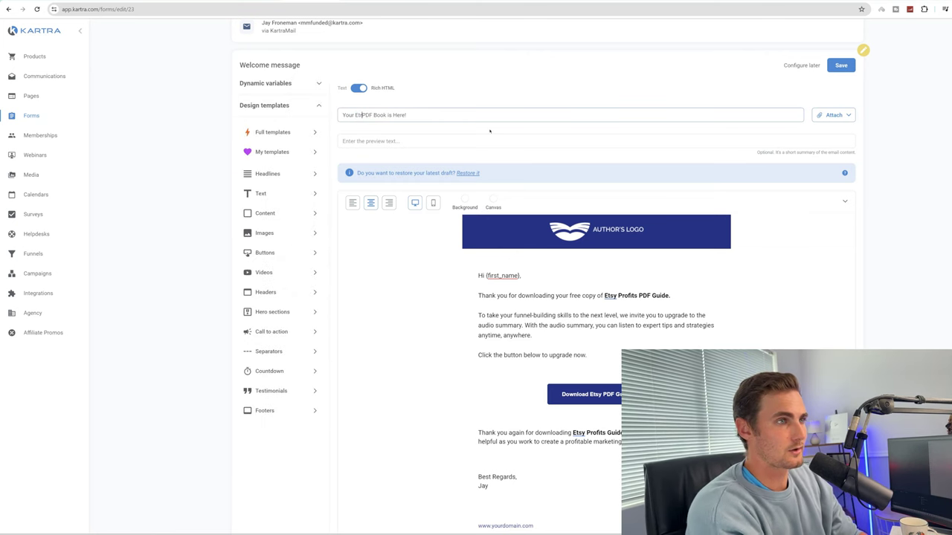
type(" Profits")
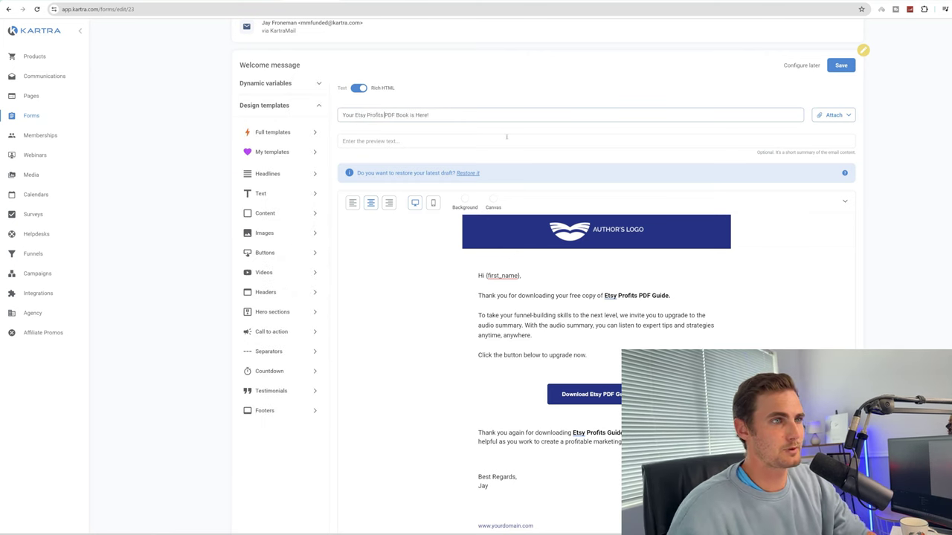
key("BackSpace")
key("BackSpace")
key("BackSpace")
key("BackSpace")
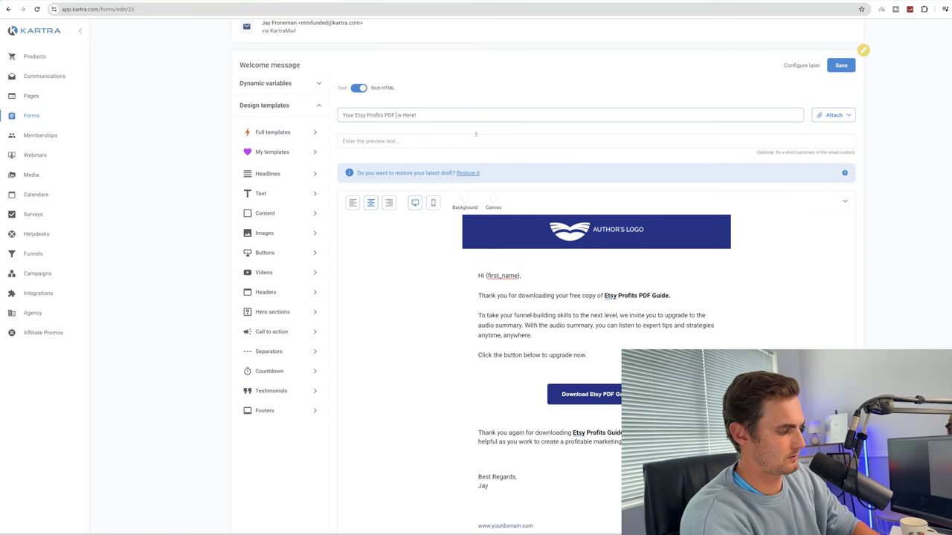
left_click(840, 66)
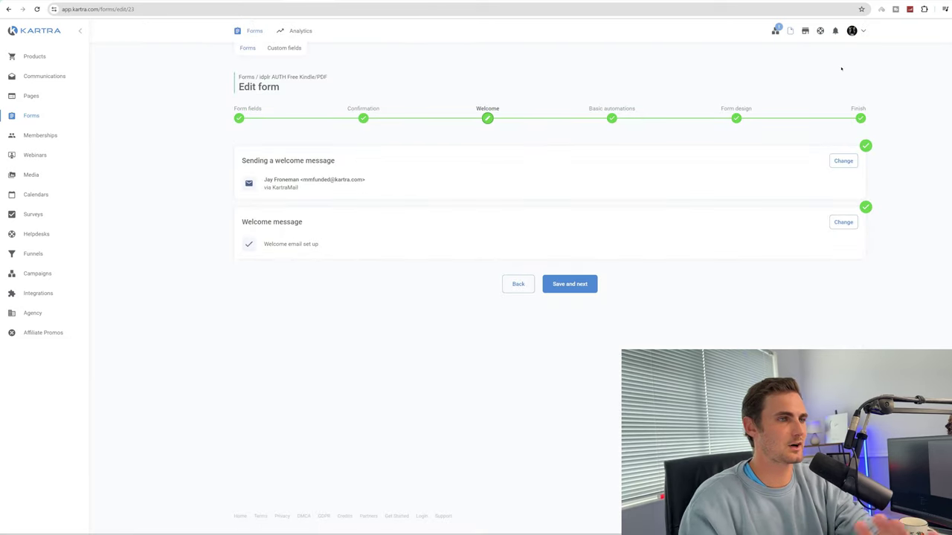
Save the form's Welcome and Basic automations stages, keeping the preset tag and subscriber lists, and continue
left_click(562, 277)
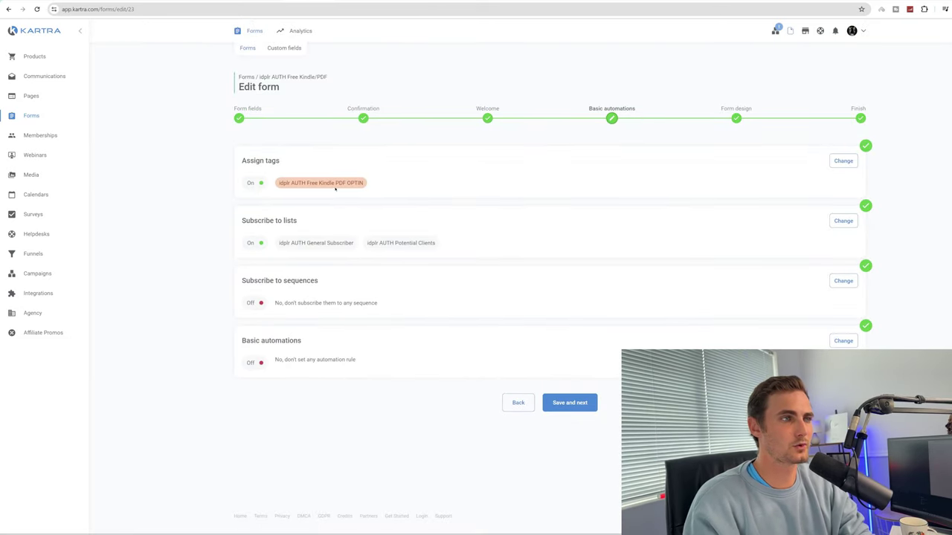
left_click(580, 403)
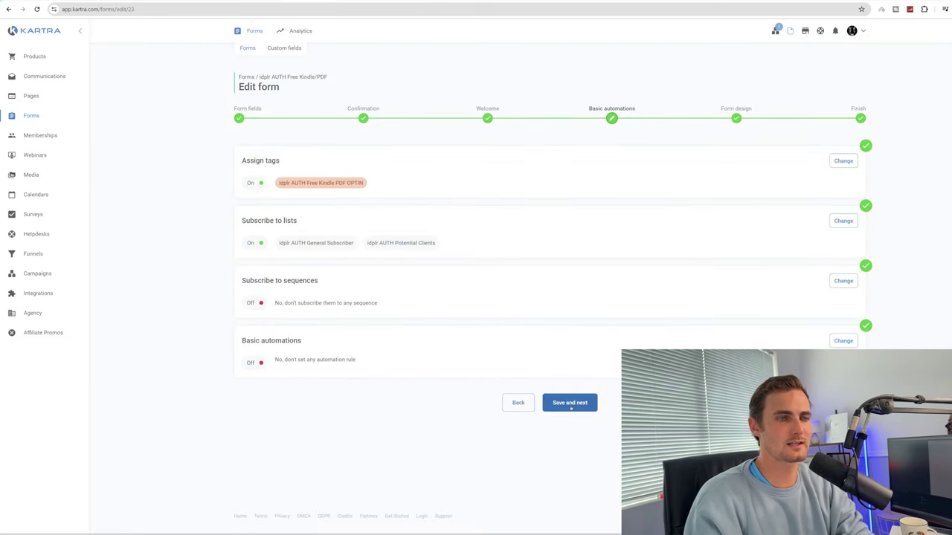
left_click(587, 225)
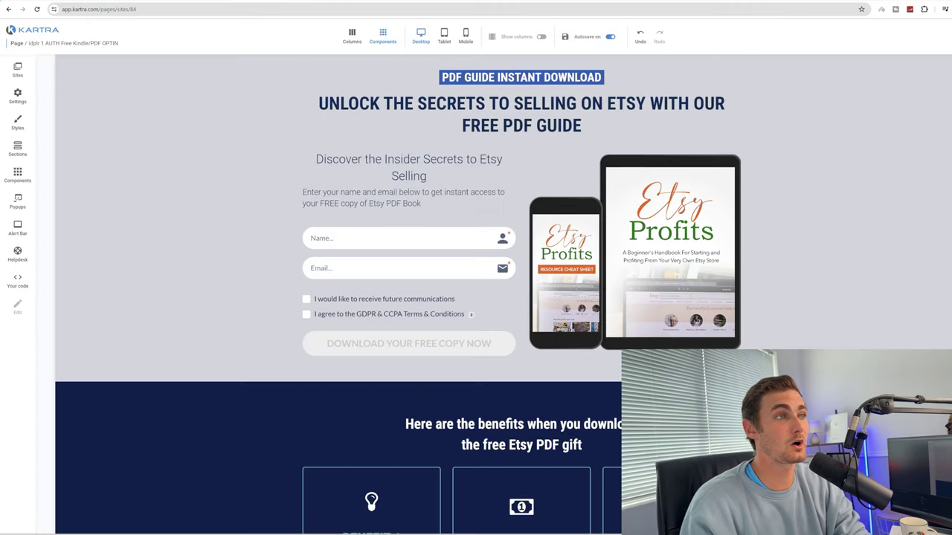
Save the Etsy PDF guide opt-in page and reload its page editor
right_click(198, 32)
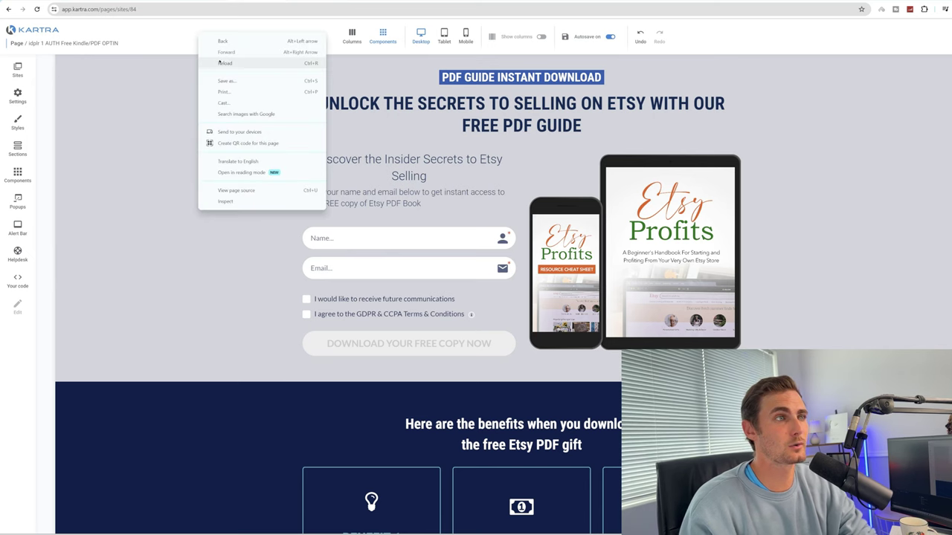
key("Escape")
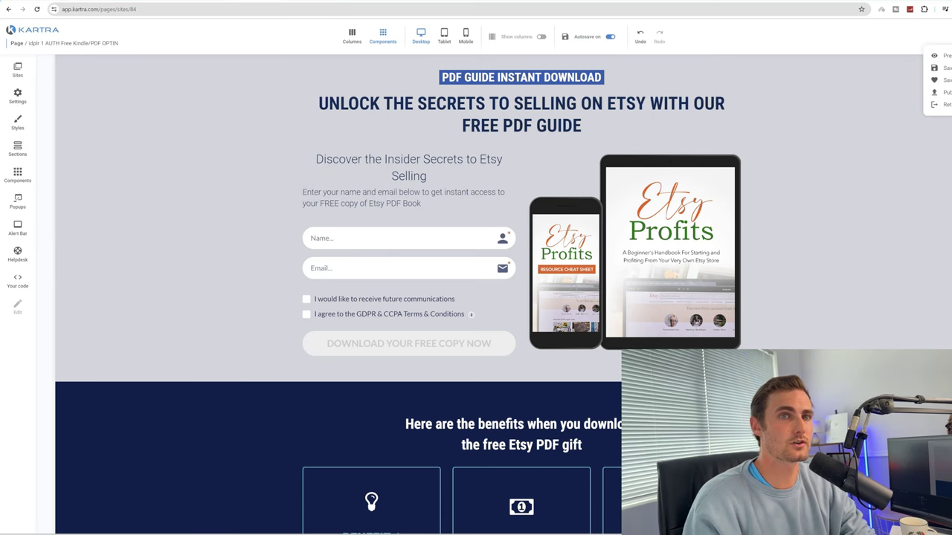
left_click(938, 67)
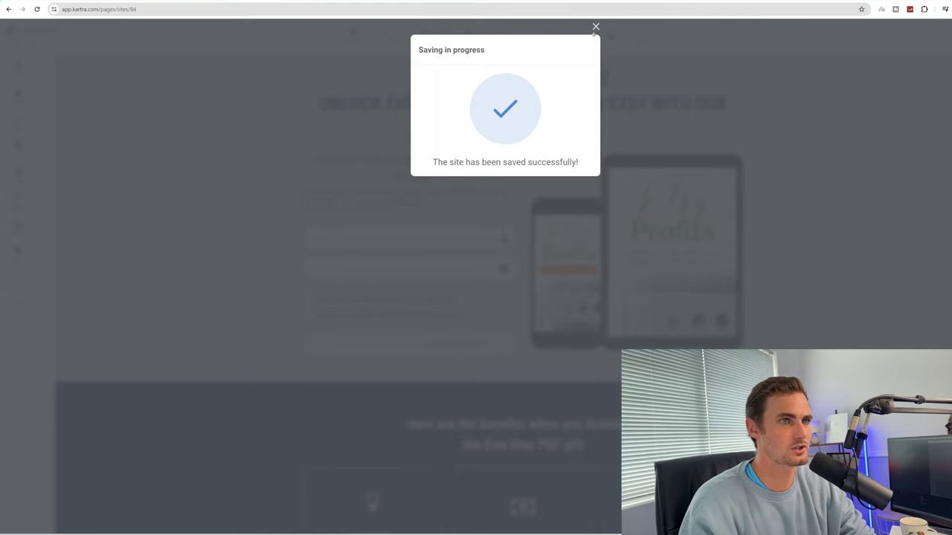
left_click(596, 27)
right_click(195, 44)
left_click(277, 74)
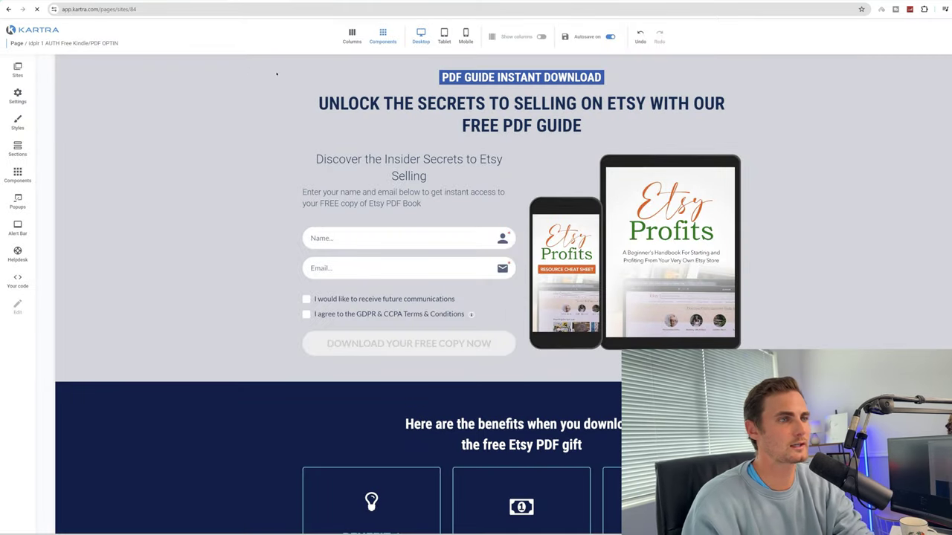
Publish the opt-in page, copy its page link and open the live page in a new browser tab
mouse_move(404, 334)
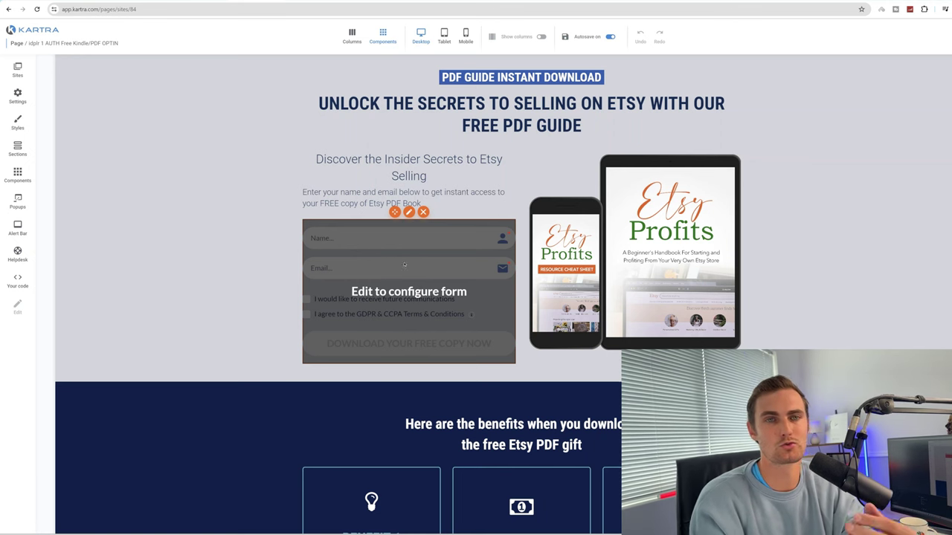
scroll(424, 249, "down", 3)
scroll(424, 250, "up", 4)
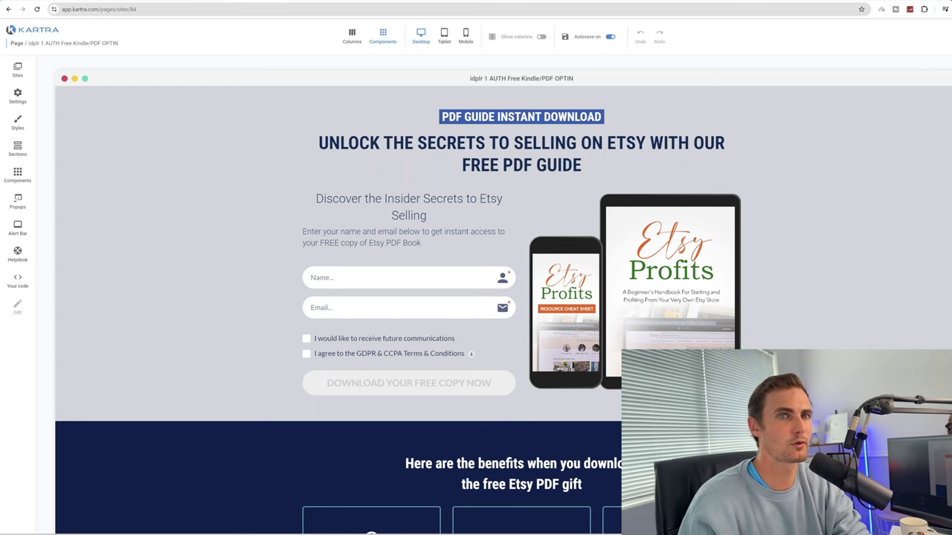
left_click(943, 93)
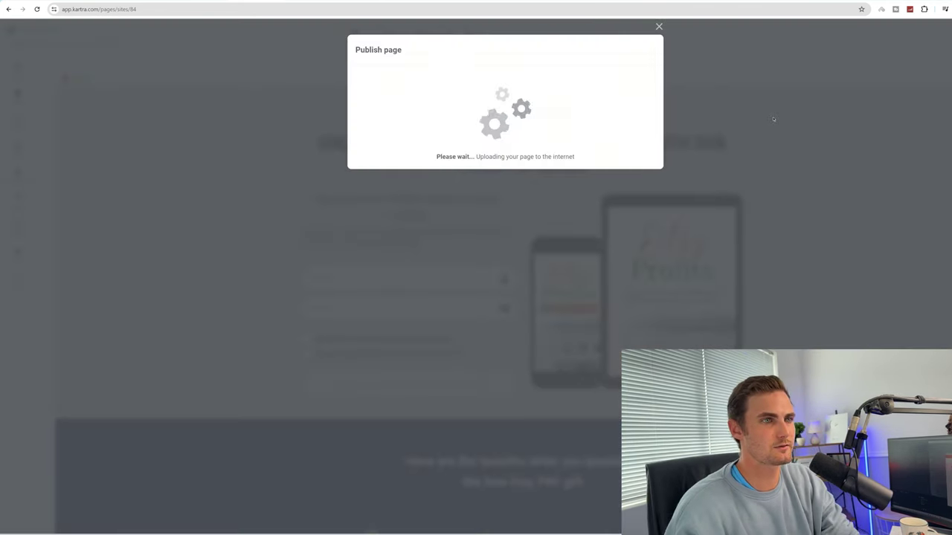
left_click(418, 161)
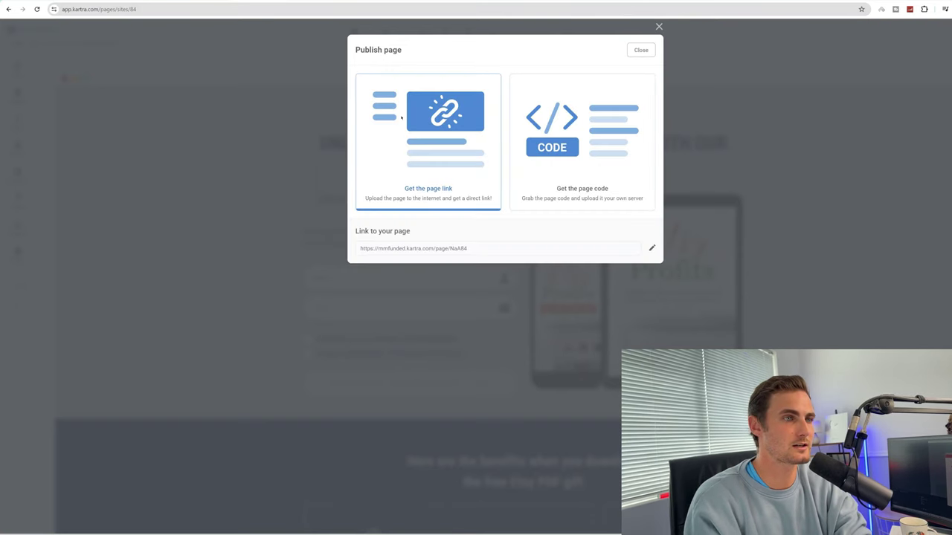
left_click(476, 250)
key("ctrl+c")
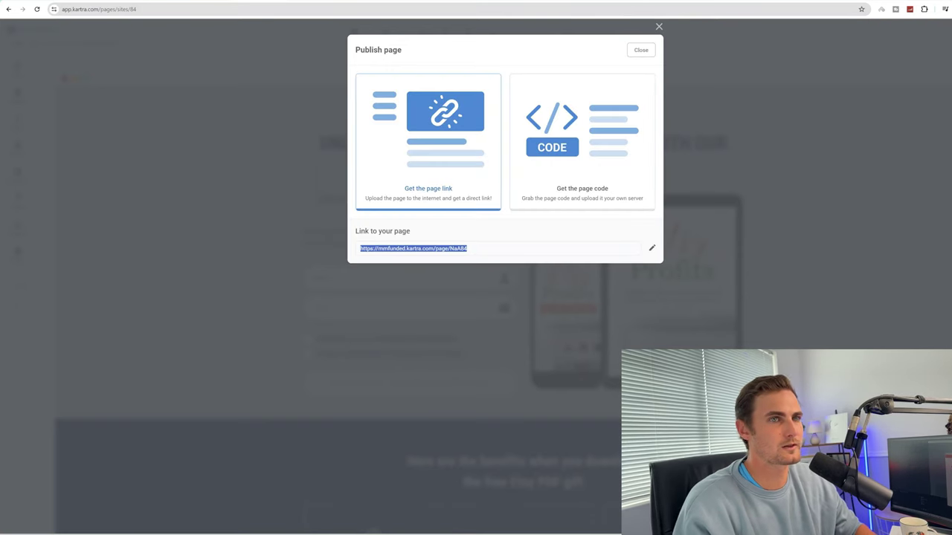
key("ctrl+t")
key("ctrl+v")
key("Return")
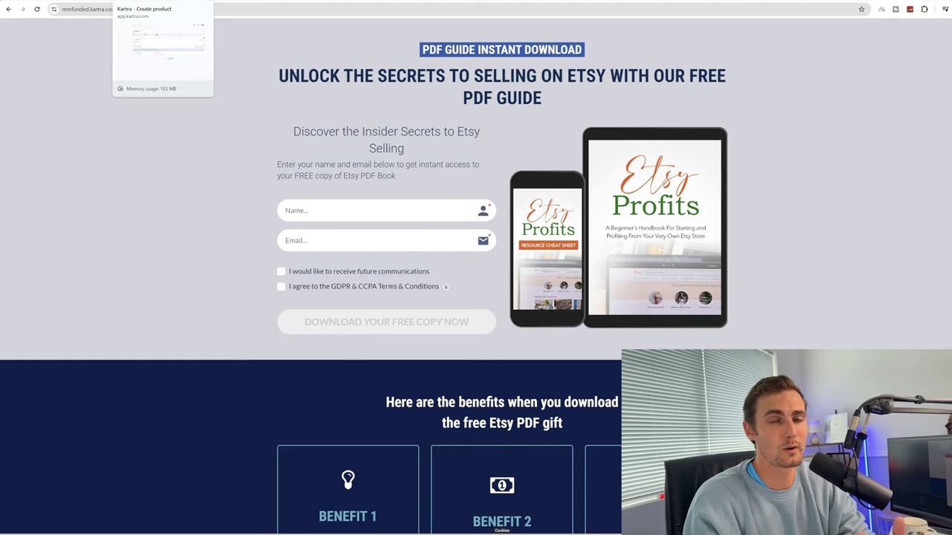
List the pages of the Authors: Free Kindle / PDF Book site and check a page dialog for the idplr 2 AUTH Audio Summary UPSELL page
left_click(160, 1)
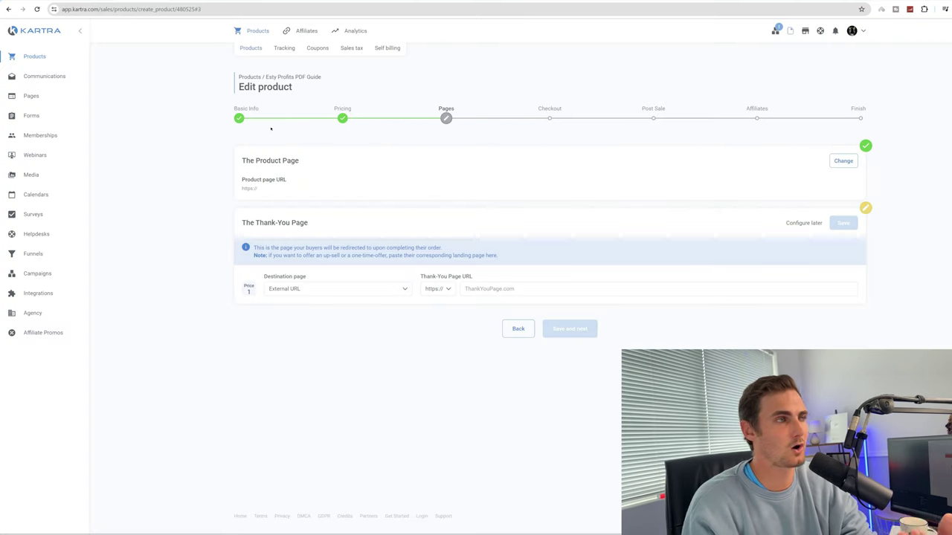
left_click(88, 96)
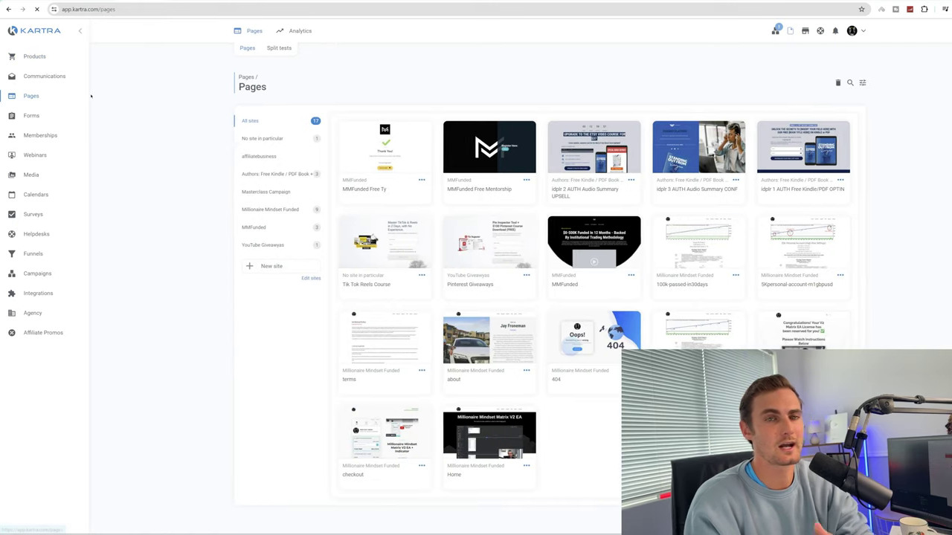
left_click(281, 174)
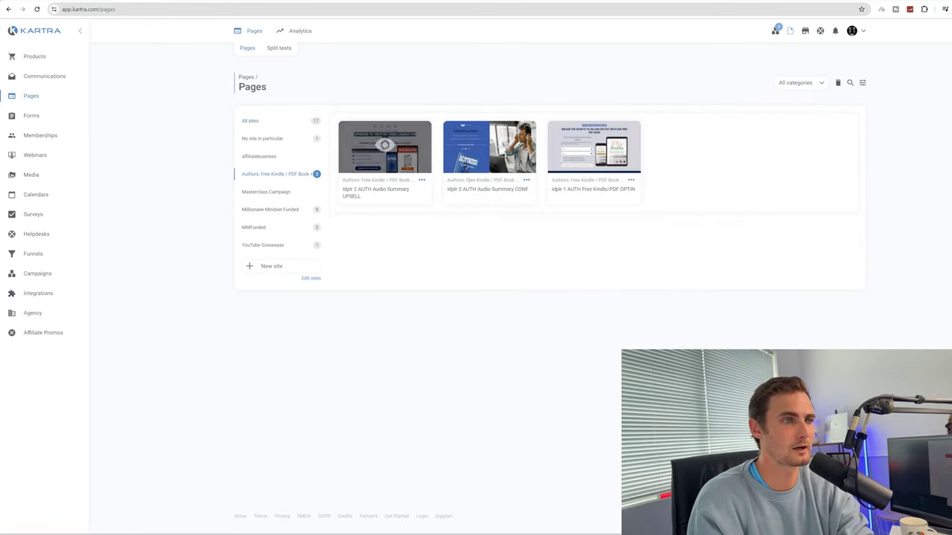
left_click(423, 181)
left_click(460, 192)
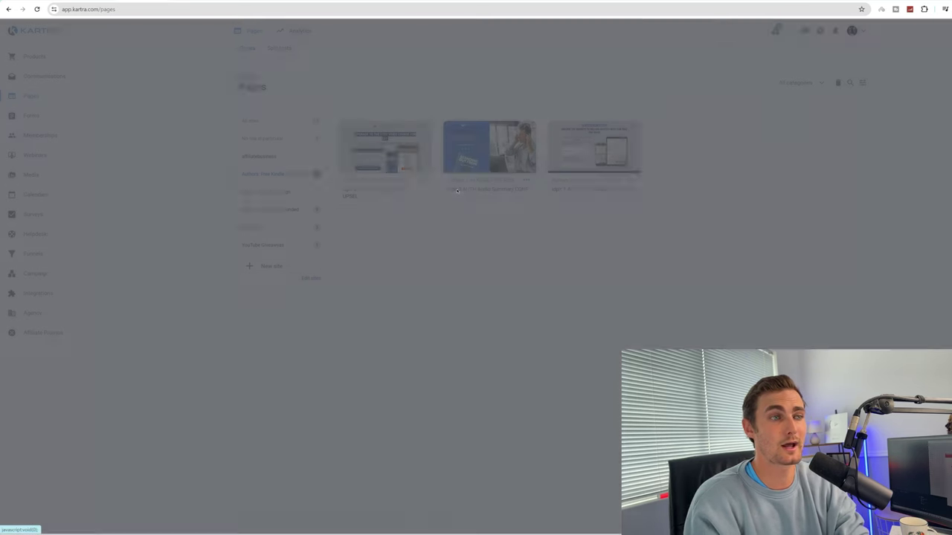
left_click(627, 50)
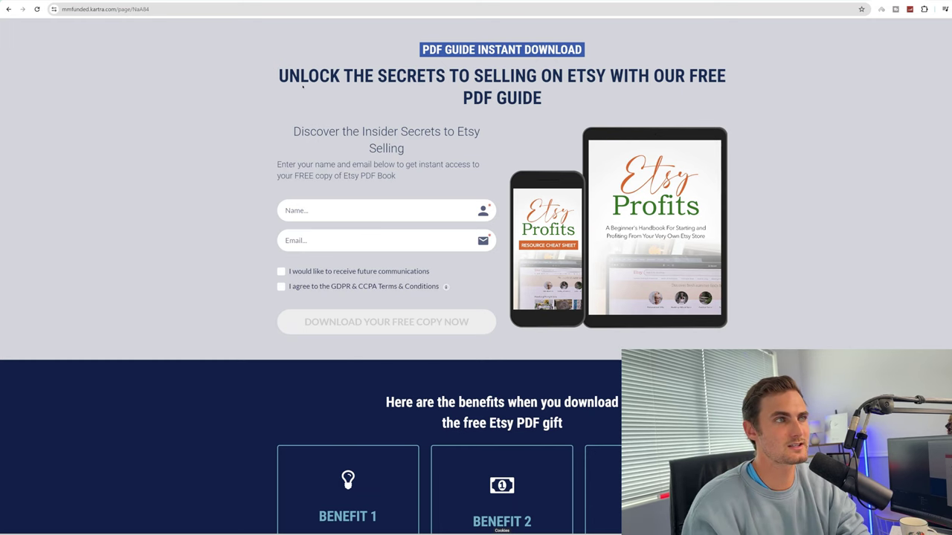
On the upsell page, replace the opening of the line under the headline with "Build Profitable Etsy Stores ANYWHERE On The GO"
key("alt+Left")
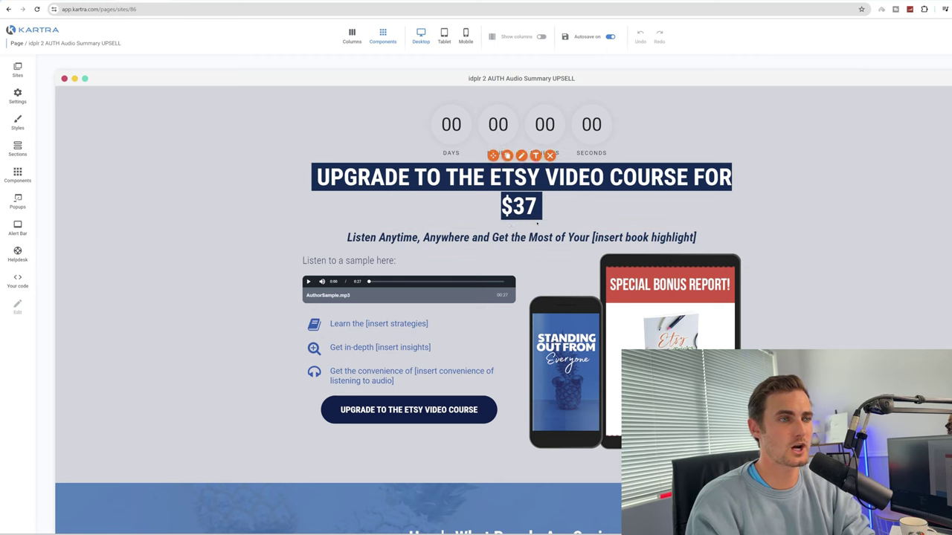
left_click(515, 237)
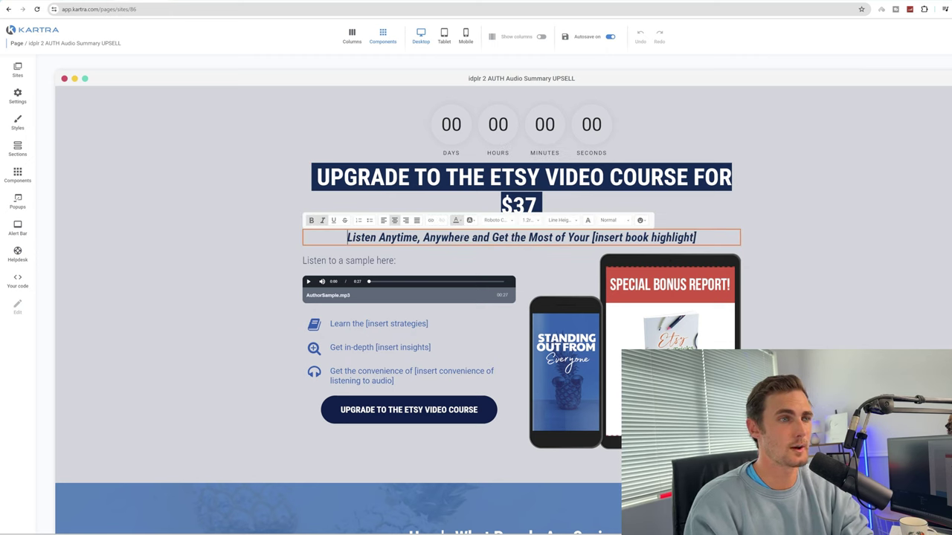
left_click_drag(470, 238, 347, 238)
type("Buid")
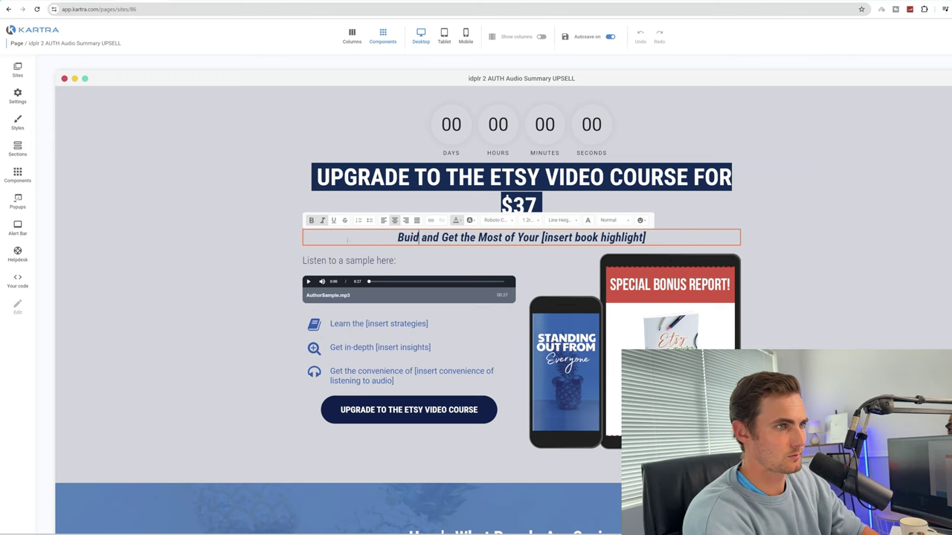
key("BackSpace")
type("ld Profit")
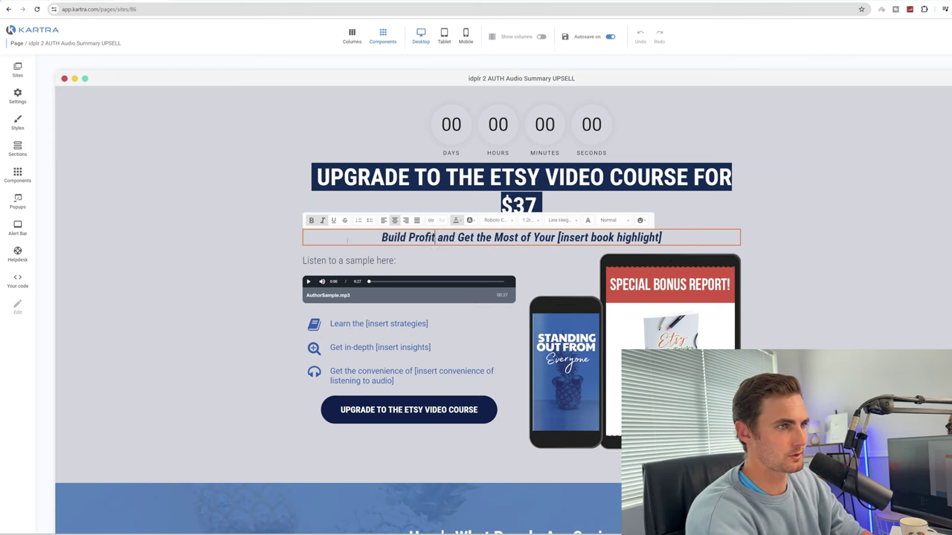
type("able Ets")
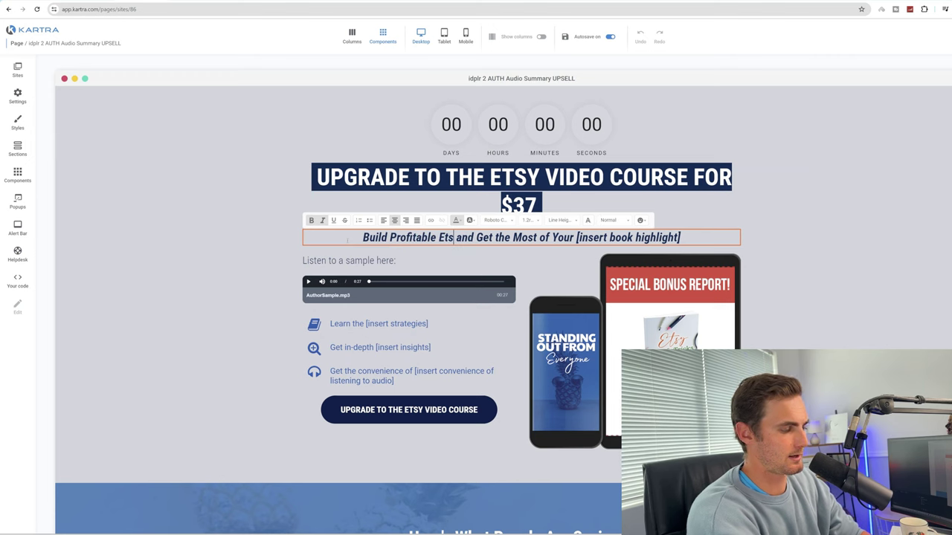
type("y Stores")
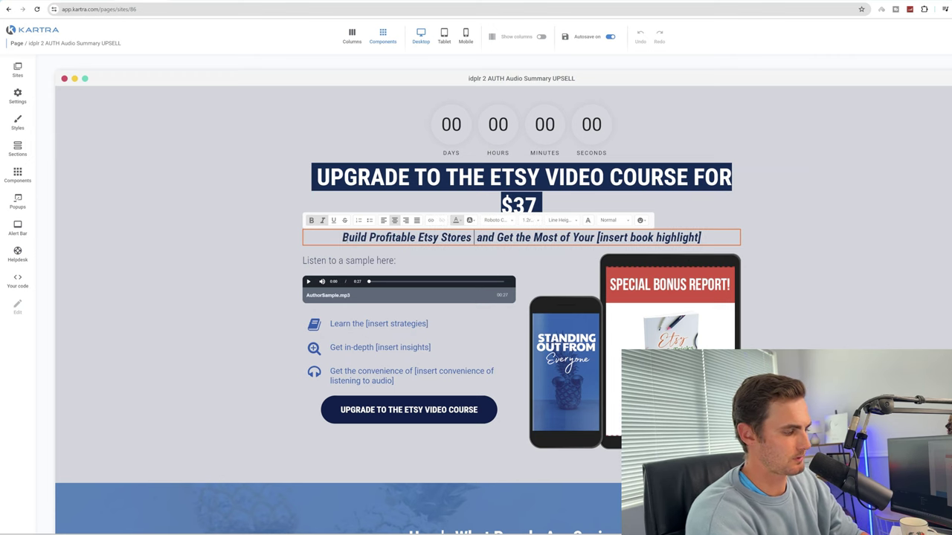
type(" ANYWHERE")
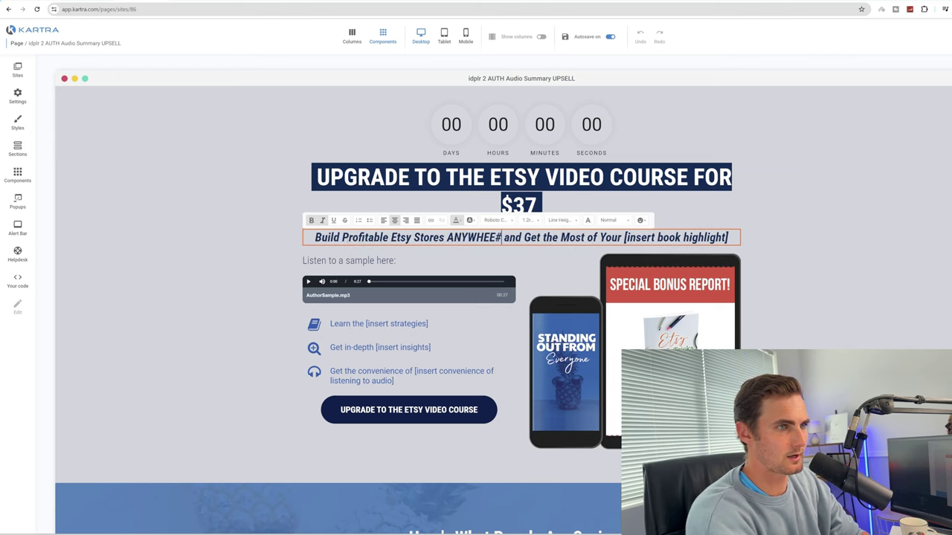
type(" On The GO")
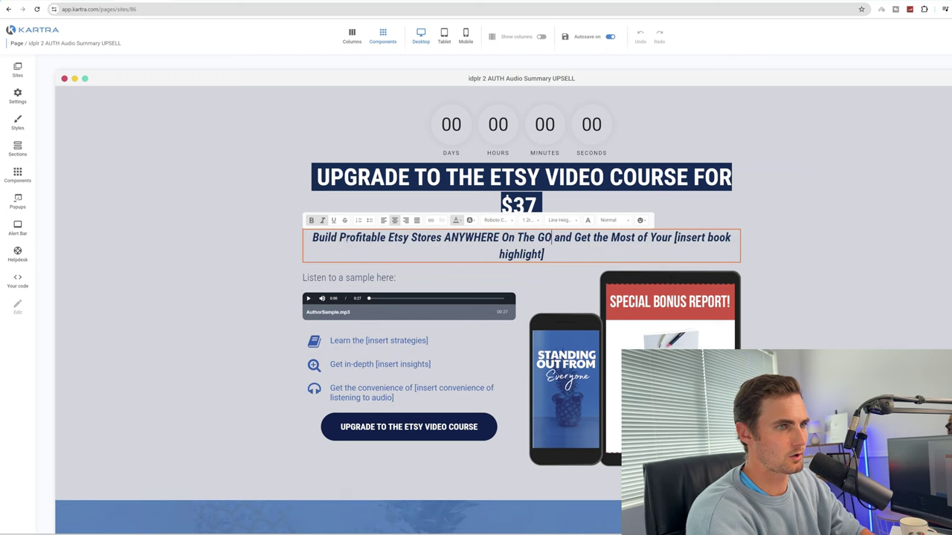
Delete the leftover template wording, including the book highlight placeholder, from the end of the subheadline and close it with a period
left_click_drag(543, 254, 592, 237)
key("BackSpace")
key("BackSpace")
key("BackSpace")
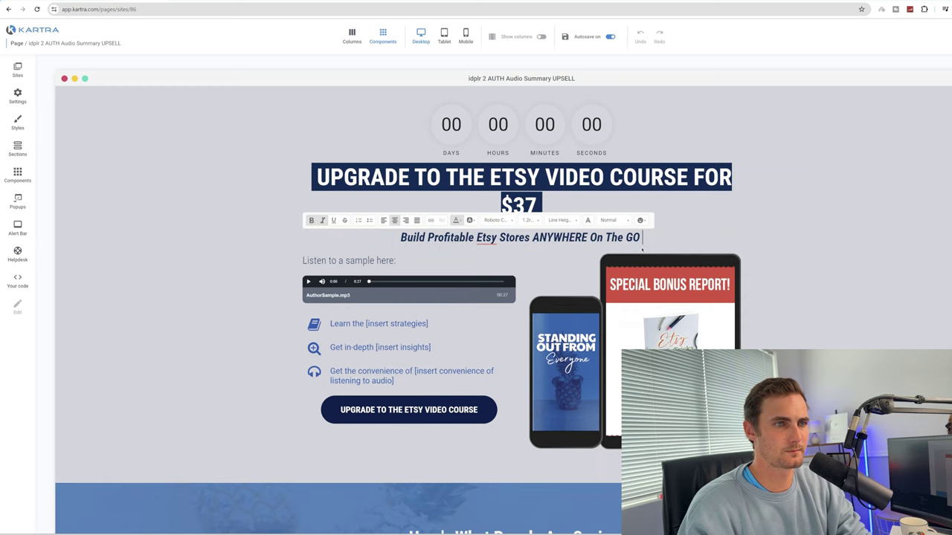
type(".")
left_click(766, 204)
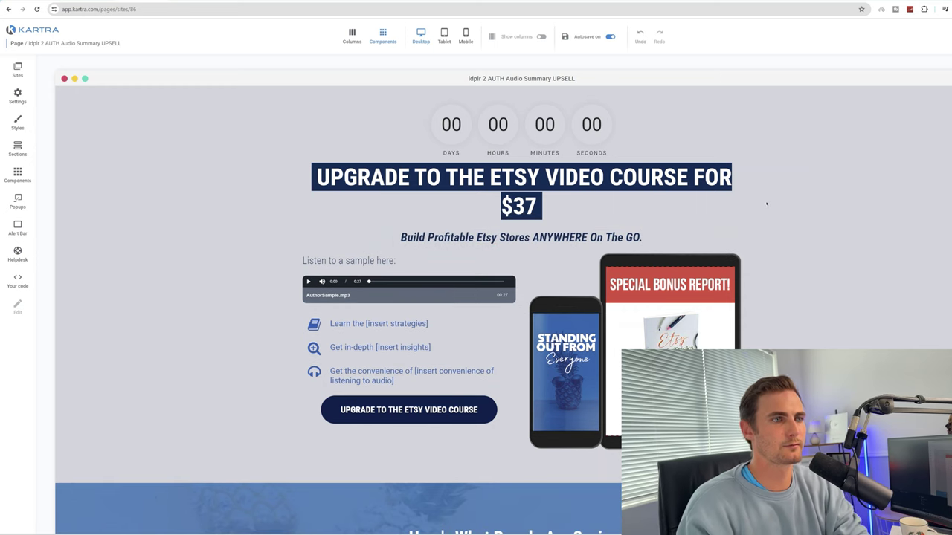
Remove the audio sample player and replace the "Listen to a sample here:" line with "Upgrade Below:"
left_click(443, 267)
double_click(359, 260)
left_click_drag(397, 260, 290, 261)
type("Upgr")
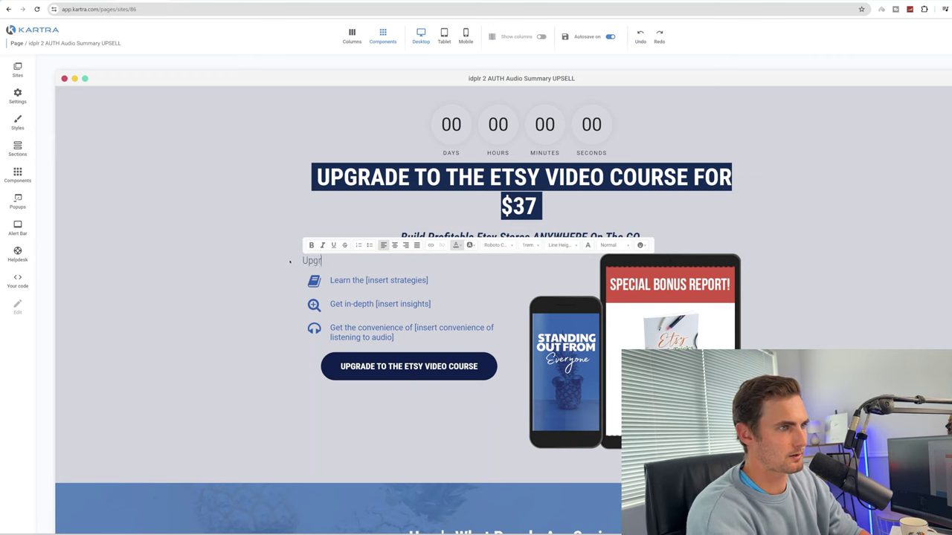
type("ade Below:")
left_click(290, 261)
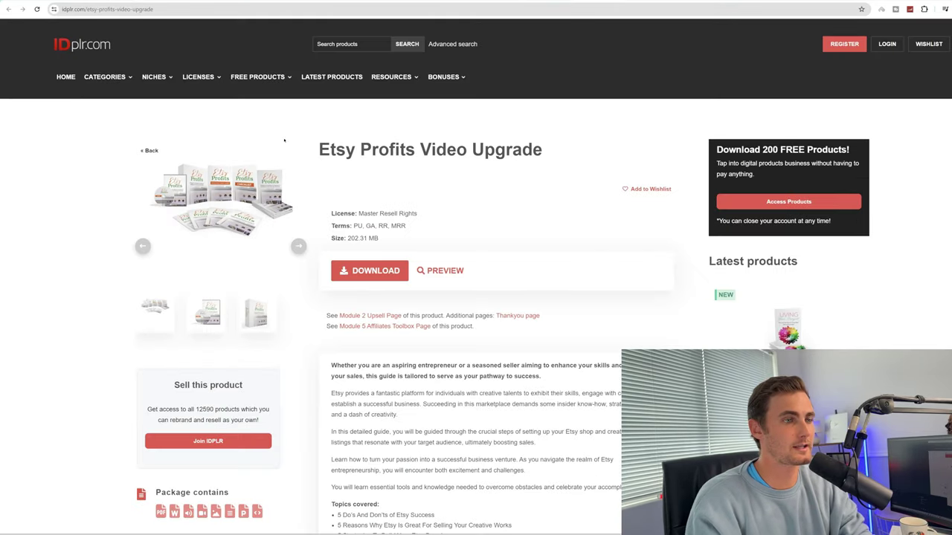
Copy "5 Do's And Don'ts of Etsy Success" from the IDPLR Etsy Profits Video Upgrade page into the upsell page's first bullet
scroll(399, 291, "down", 4)
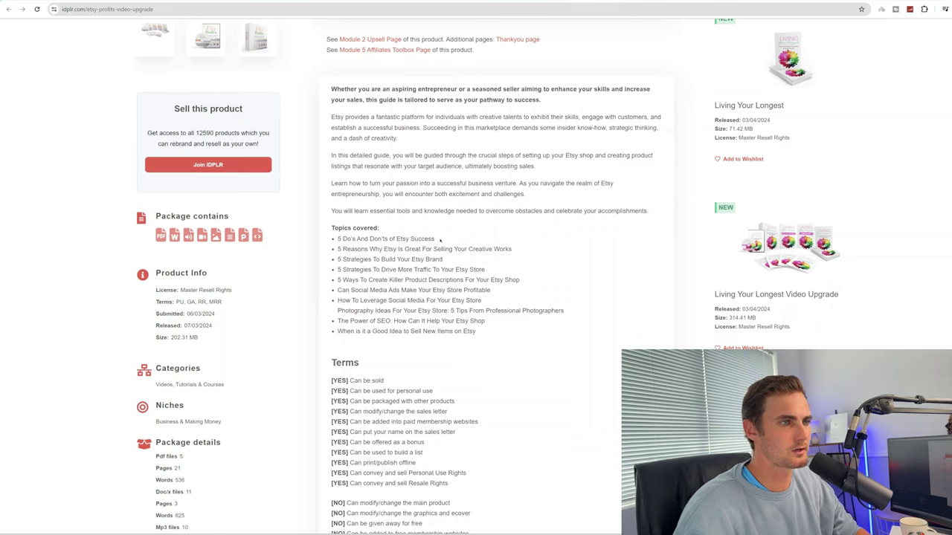
left_click_drag(440, 240, 348, 239)
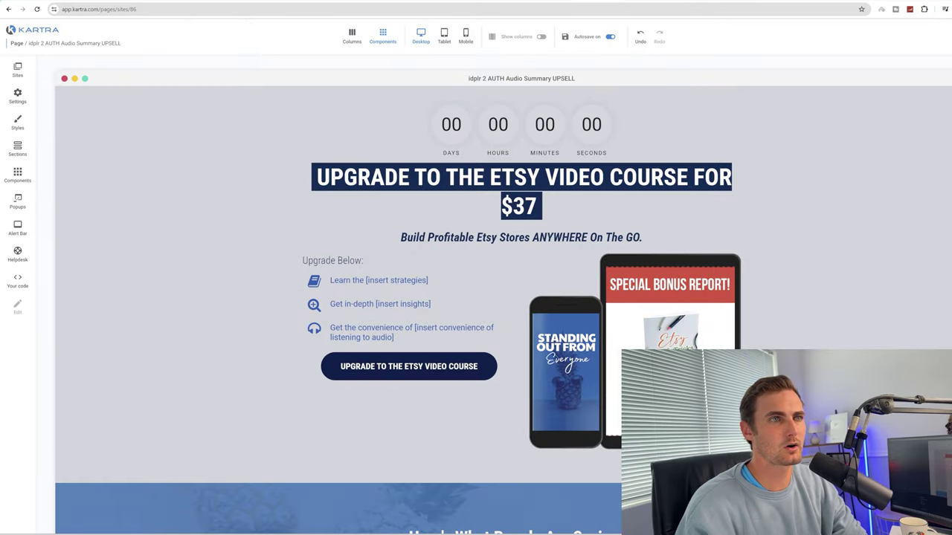
left_click(383, 278)
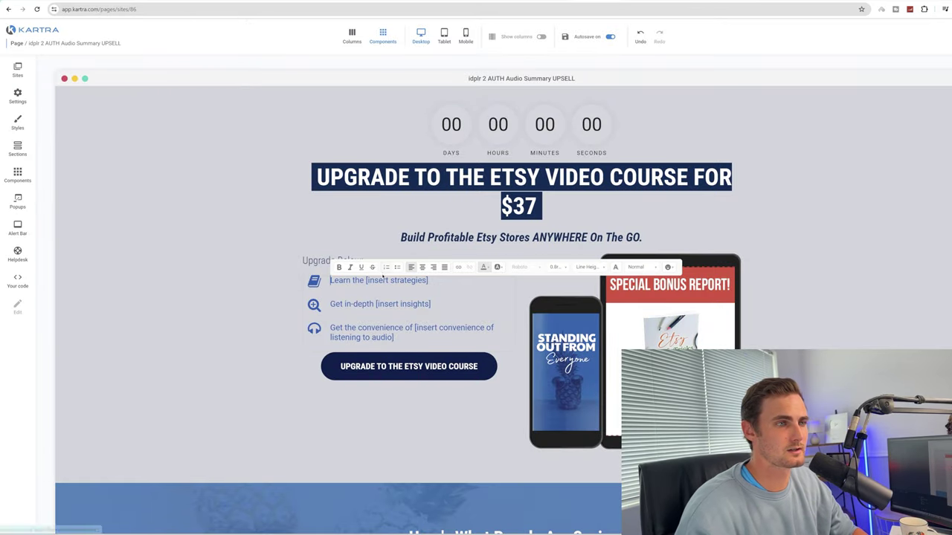
triple_click(383, 279)
key("ctrl+v")
left_click(565, 250)
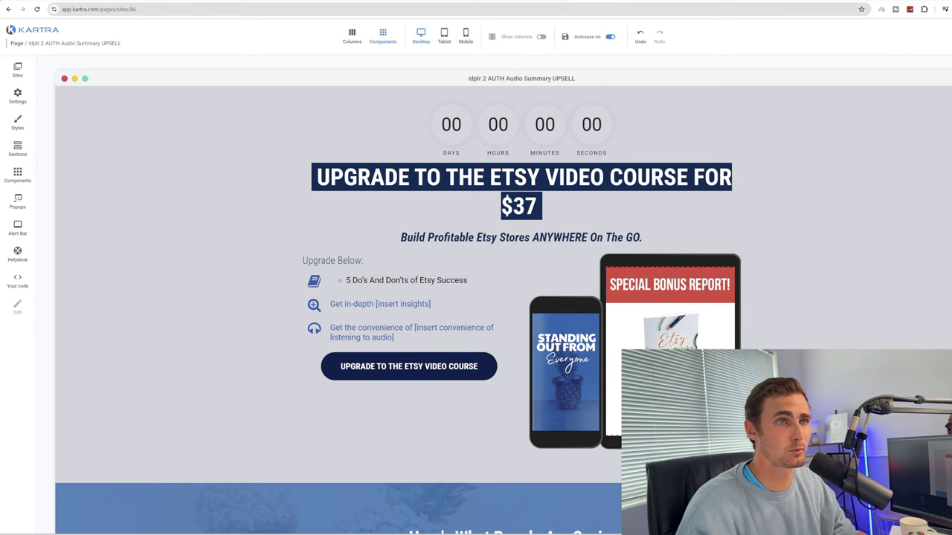
Replace the second bullet with the IDPLR topic "5 Reasons Why Etsy Is Great For Selling Your Creative Works"
key("ctrl+Tab")
scroll(450, 290, "down", 5)
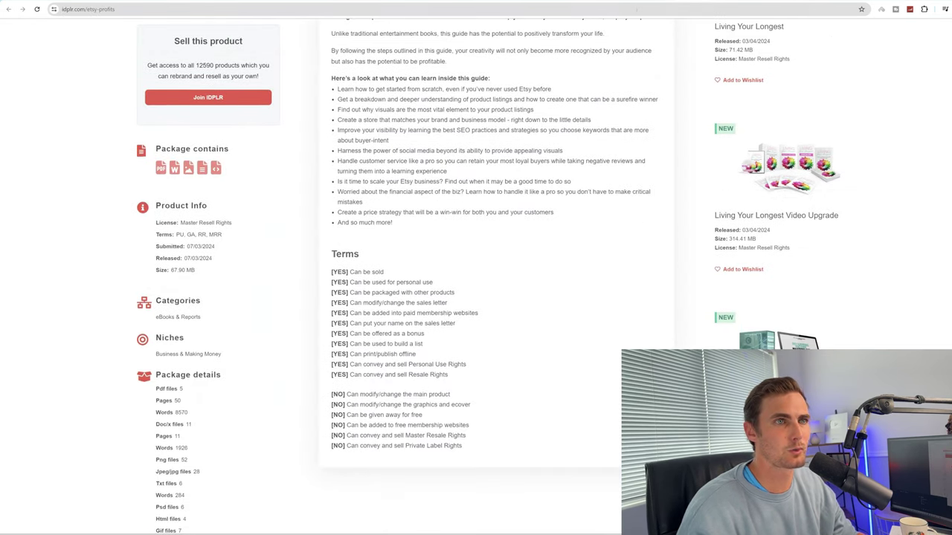
key("alt+Left")
key("alt+Right")
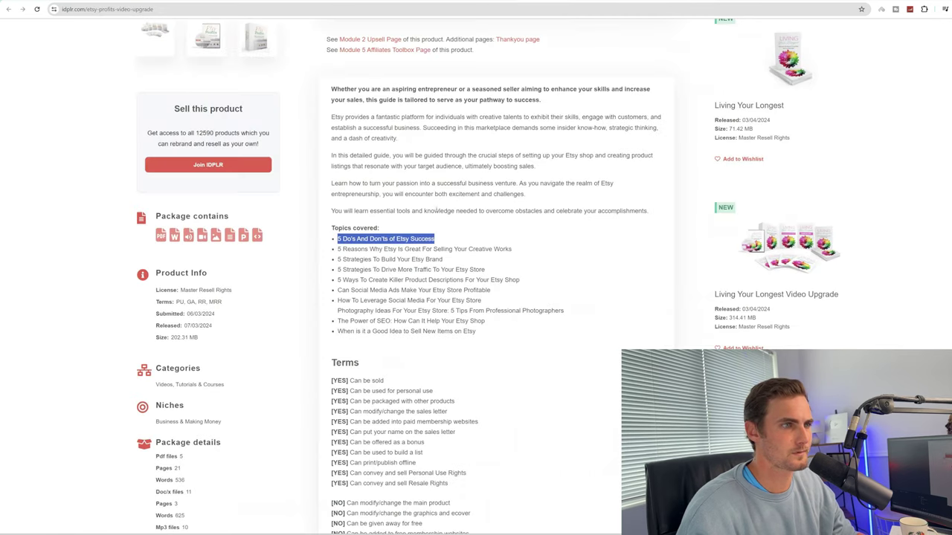
triple_click(336, 249)
key("ctrl+c")
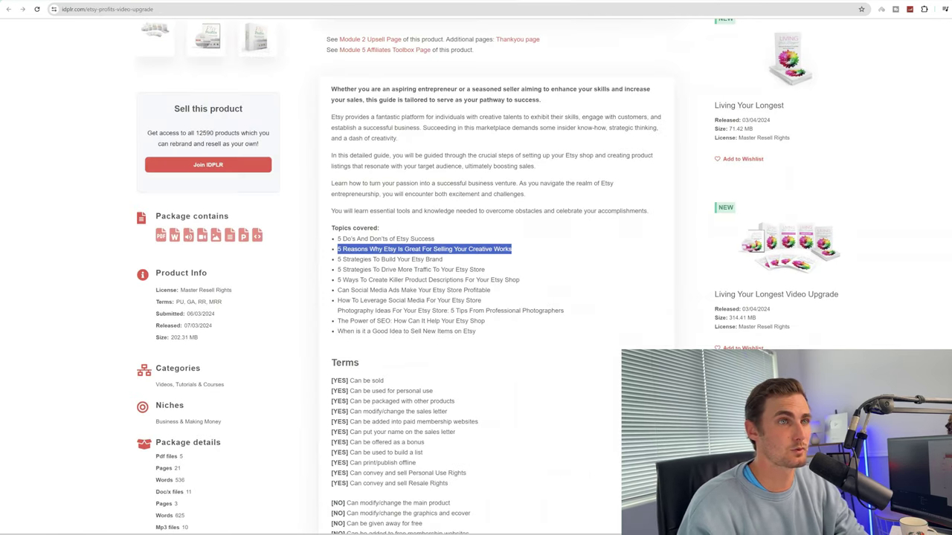
key("ctrl+Tab")
left_click(377, 304)
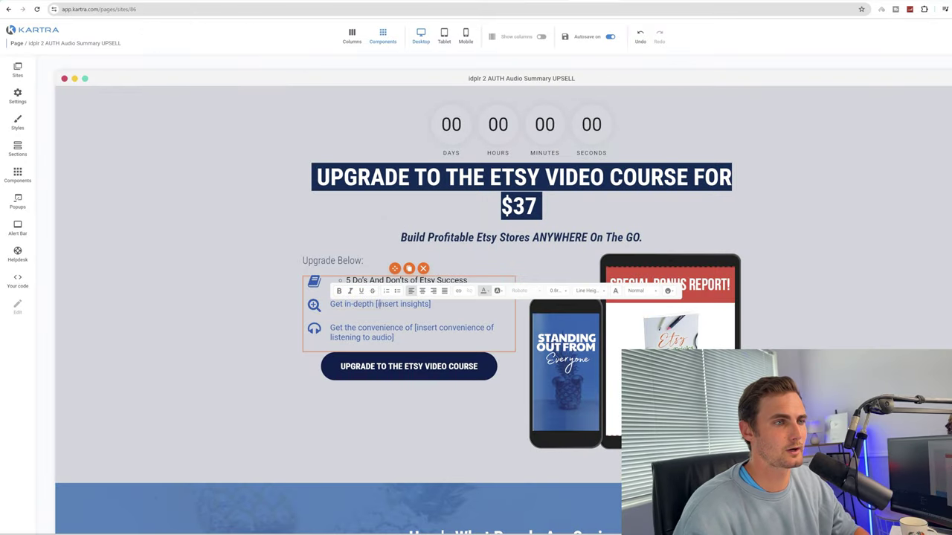
triple_click(377, 304)
key("ctrl+v")
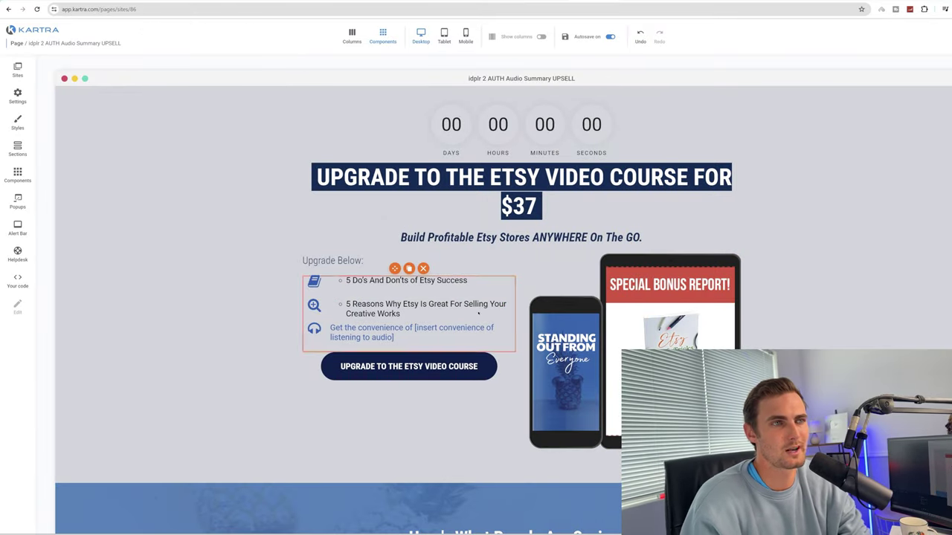
Replace the third bullet with the IDPLR topic "5 Ways To Create Killer Product Descriptions For Your Etsy Shop"
key("ctrl+shift+Tab")
key("ctrl+Tab")
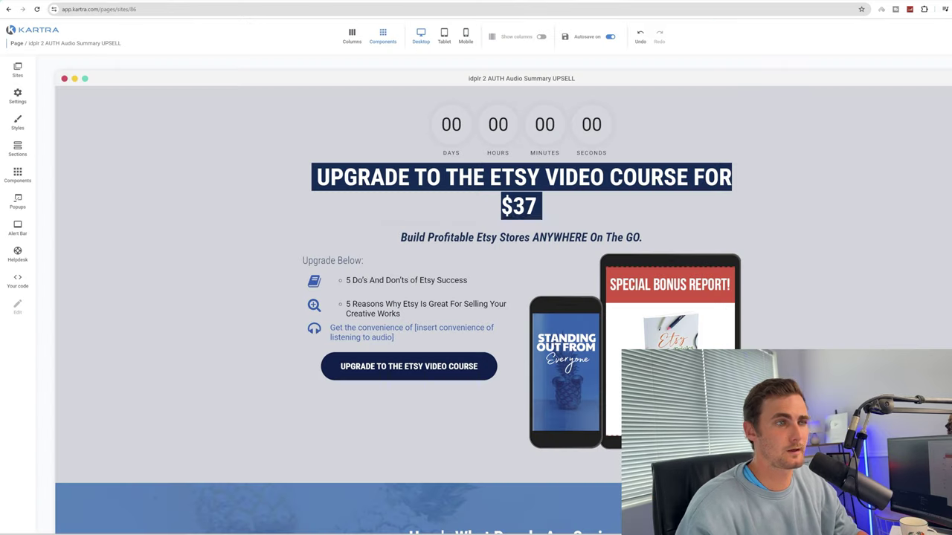
triple_click(383, 328)
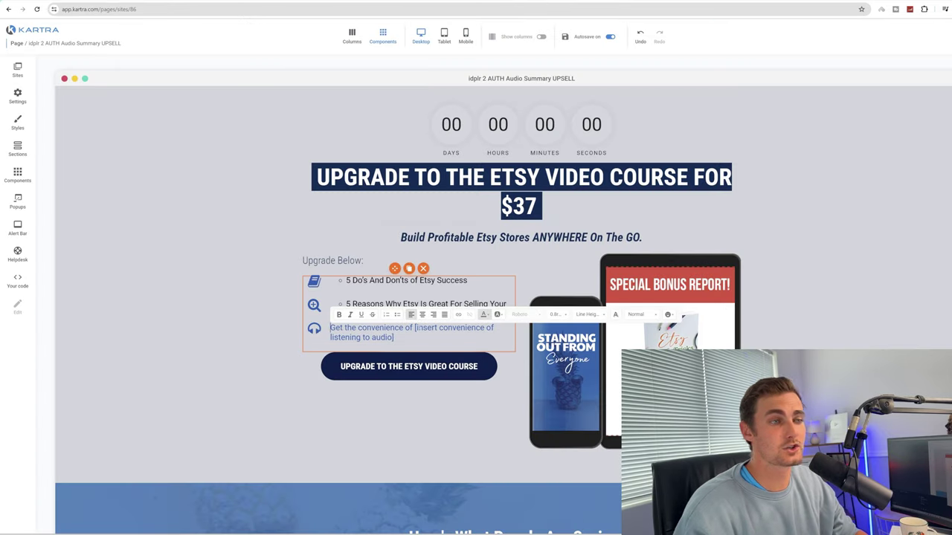
type("5 Ways To Create Killer Product Descriptions For Your Etsy Shop")
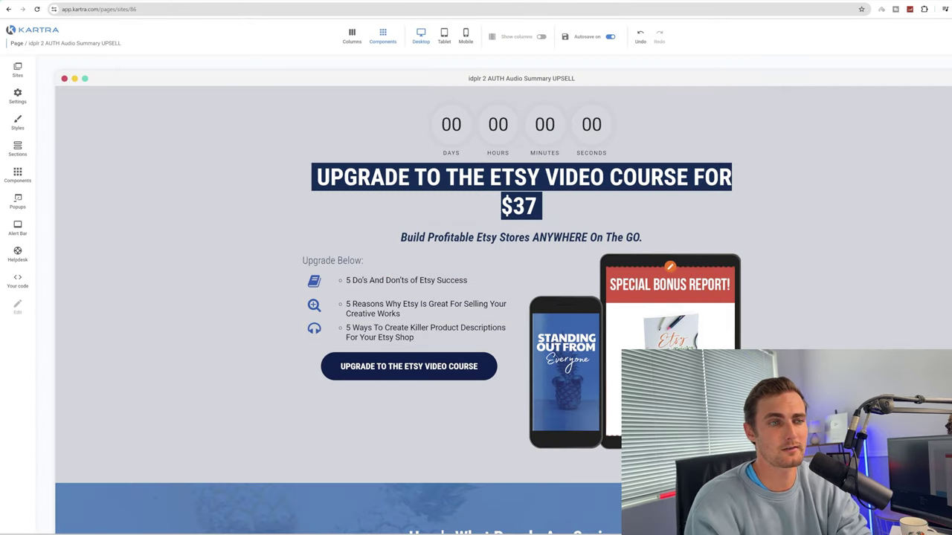
Look over the rest of the upsell page and save it
scroll(503, 294, "down", 10)
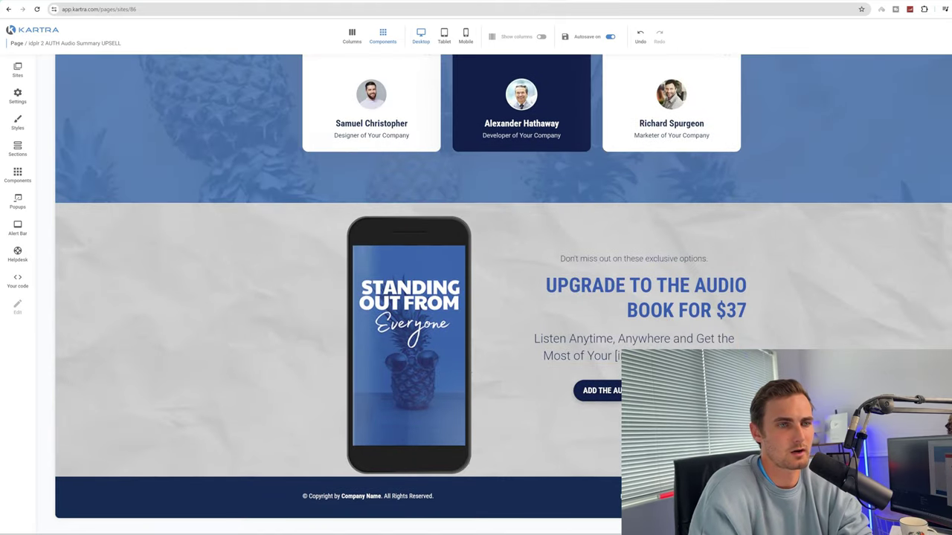
scroll(476, 335, "up", 10)
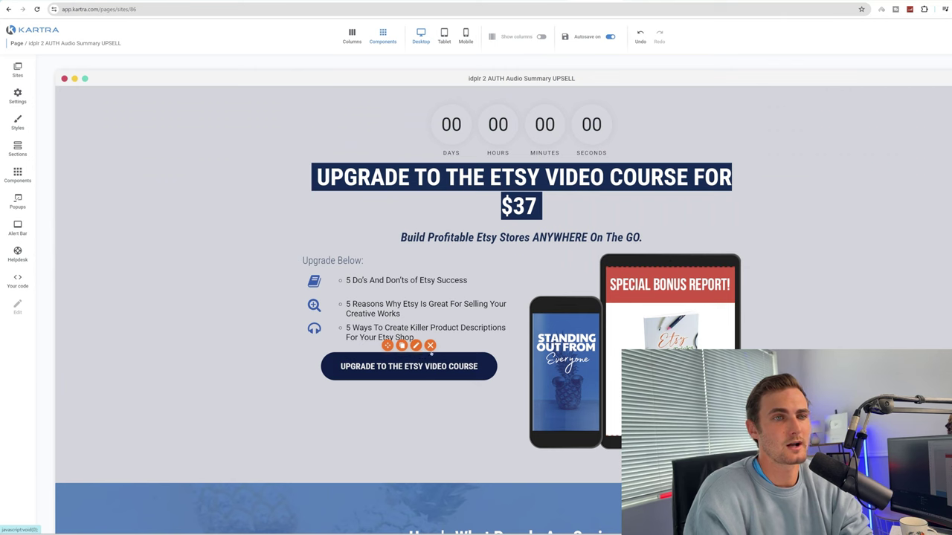
left_click(949, 37)
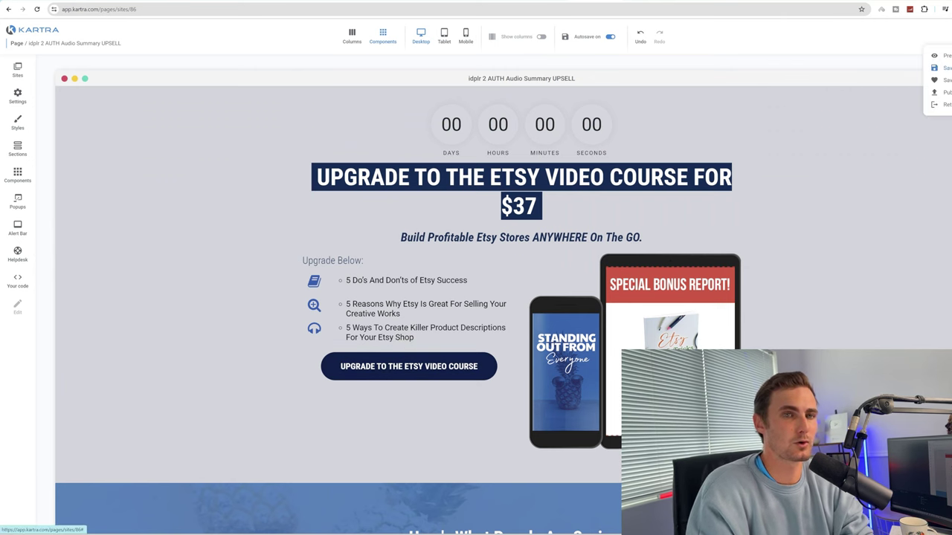
left_click(944, 68)
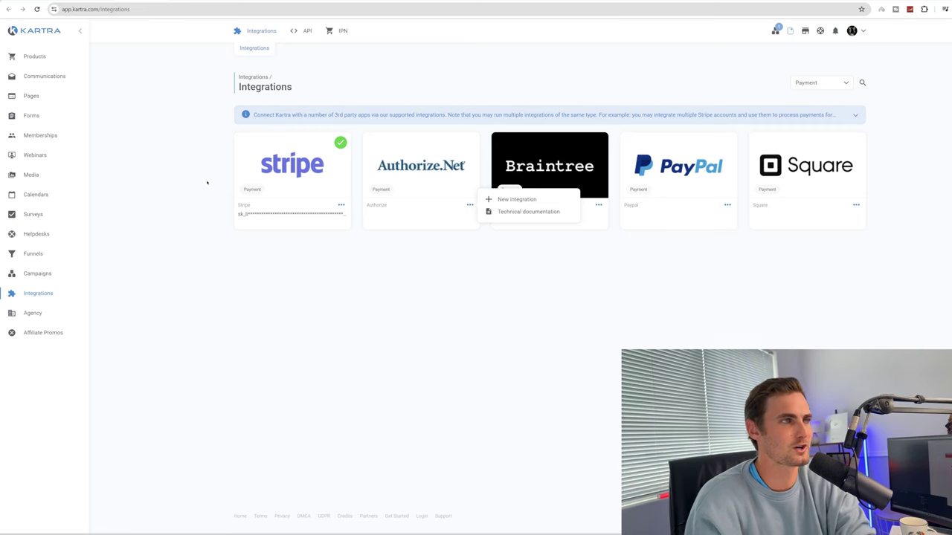
Open the Etsy Video Upgrade product for editing, keeping its internal name
left_click(38, 59)
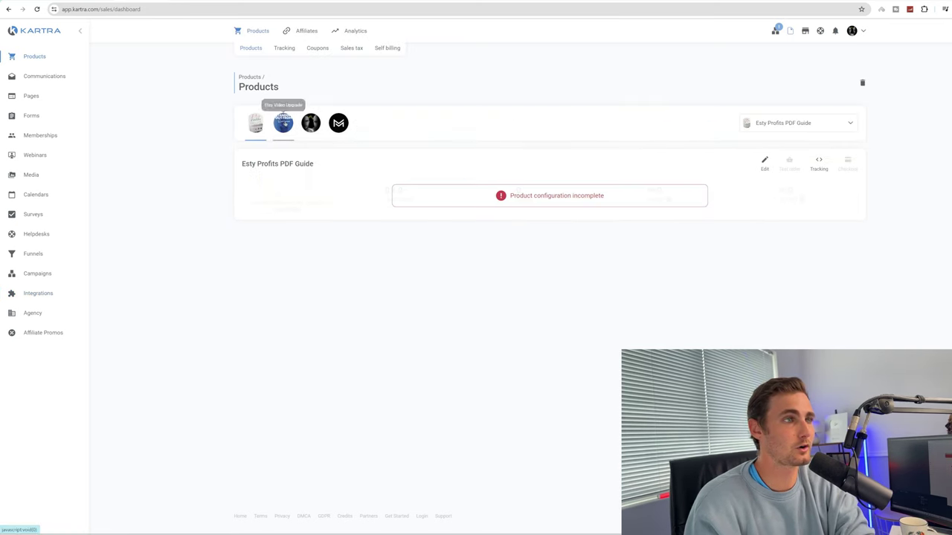
left_click(282, 126)
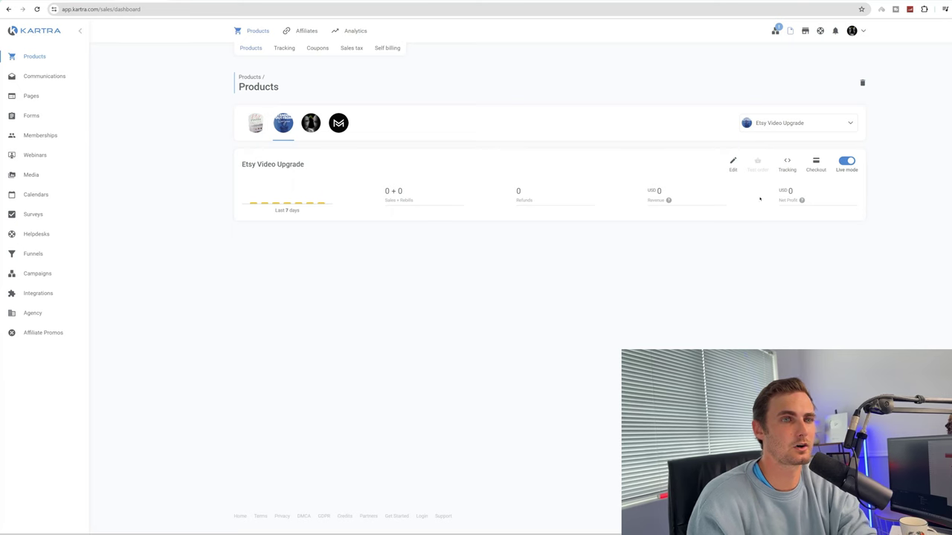
left_click(732, 161)
left_click(703, 183)
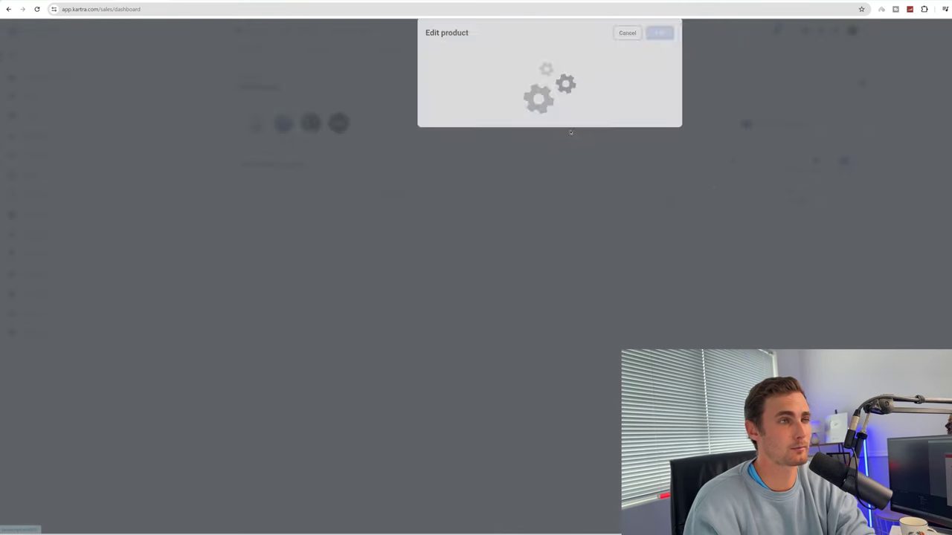
left_click_drag(485, 89, 461, 90)
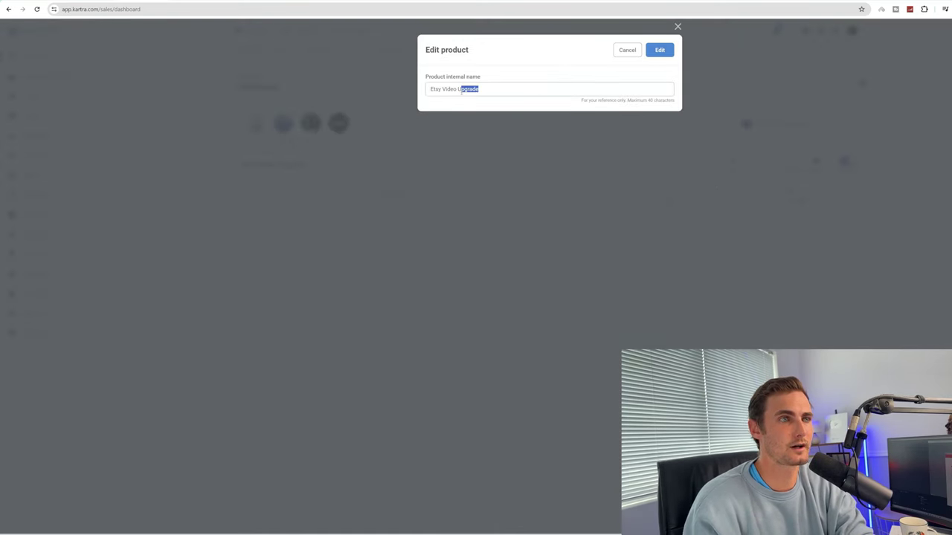
left_click(668, 51)
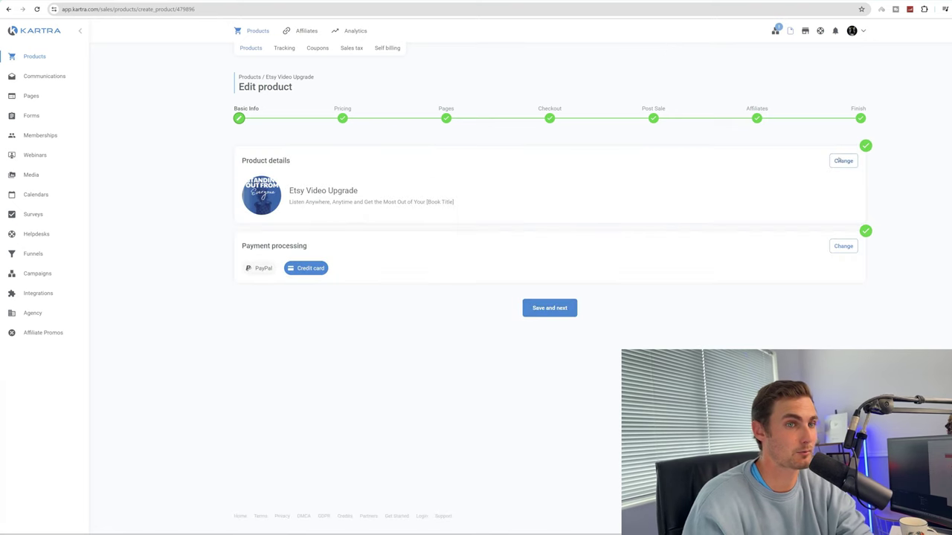
Change the product's official name to "Etsy Video Course Upgrade"
left_click(843, 160)
left_click_drag(331, 191, 121, 195)
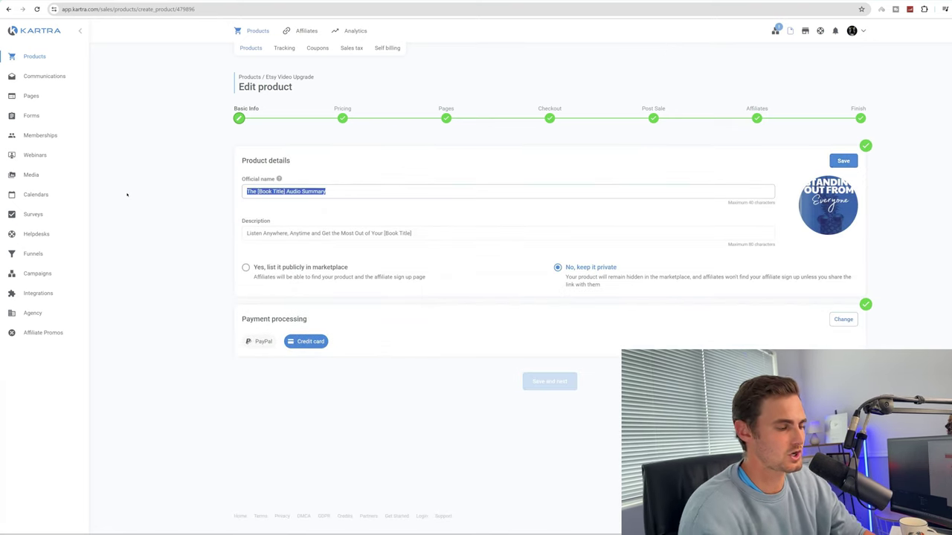
type("Etsy Course")
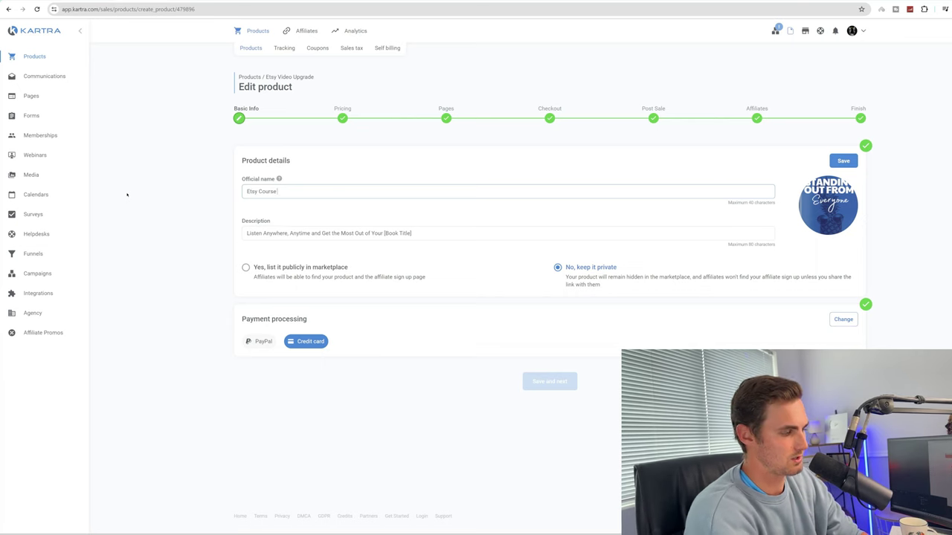
type(" Upg")
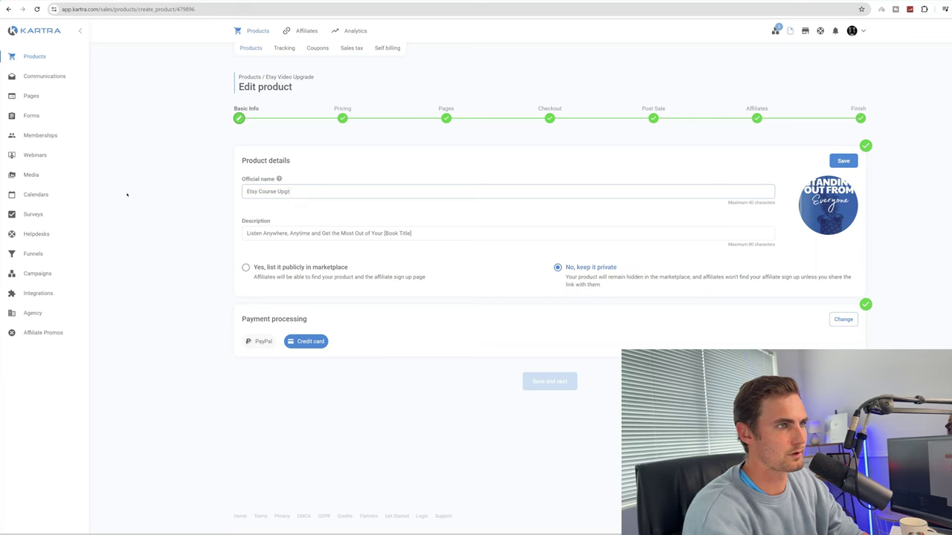
type("rade")
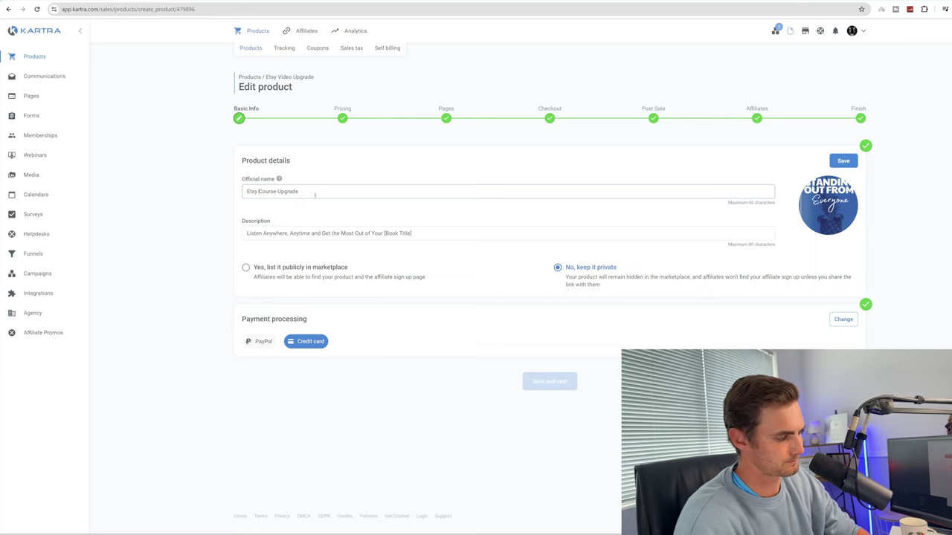
Copy the official name into the product description and set the marketplace option to "No, keep it private"
key("ctrl+a")
key("ctrl+c")
key("Tab")
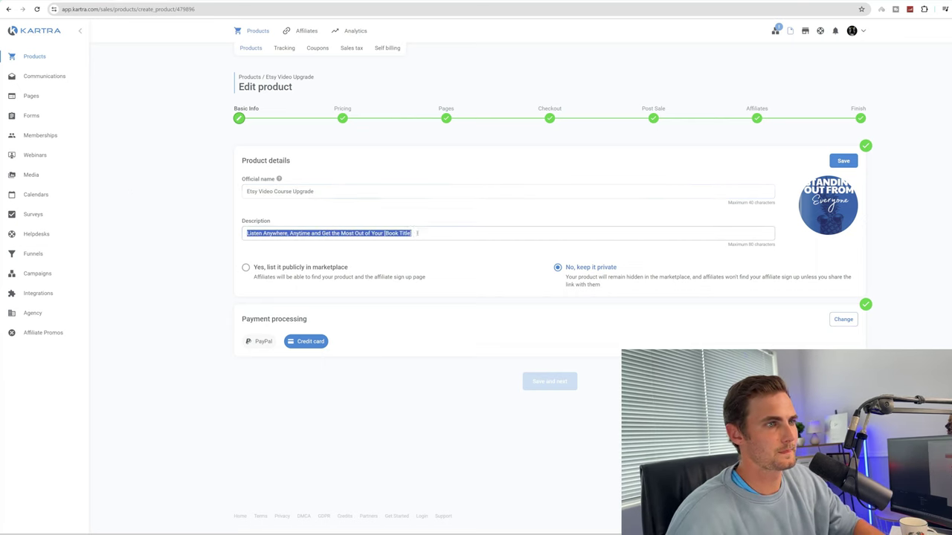
key("ctrl+v")
left_click(245, 267)
left_click(595, 267)
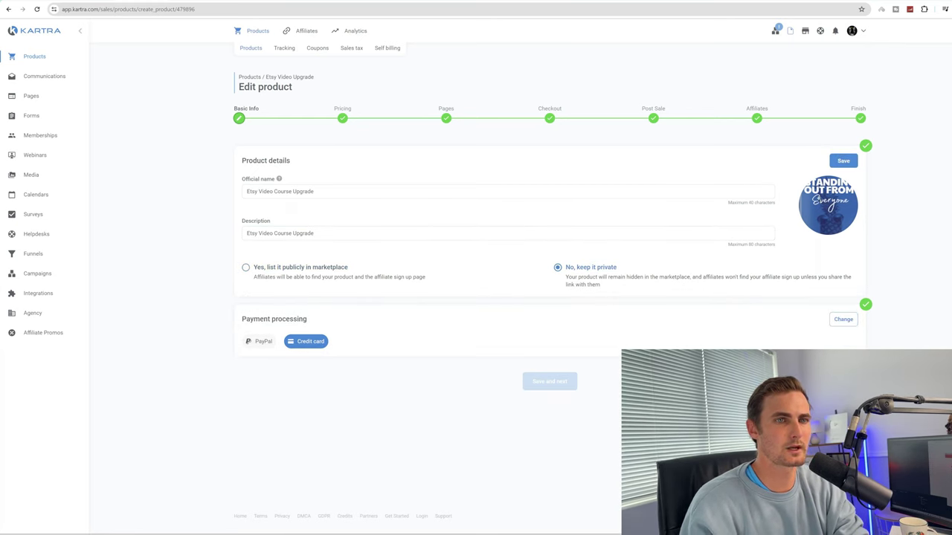
Open the image library to replace the product image and extract the etsy-profits-video-upgrade archive in its Downloads subfolder
left_click(827, 205)
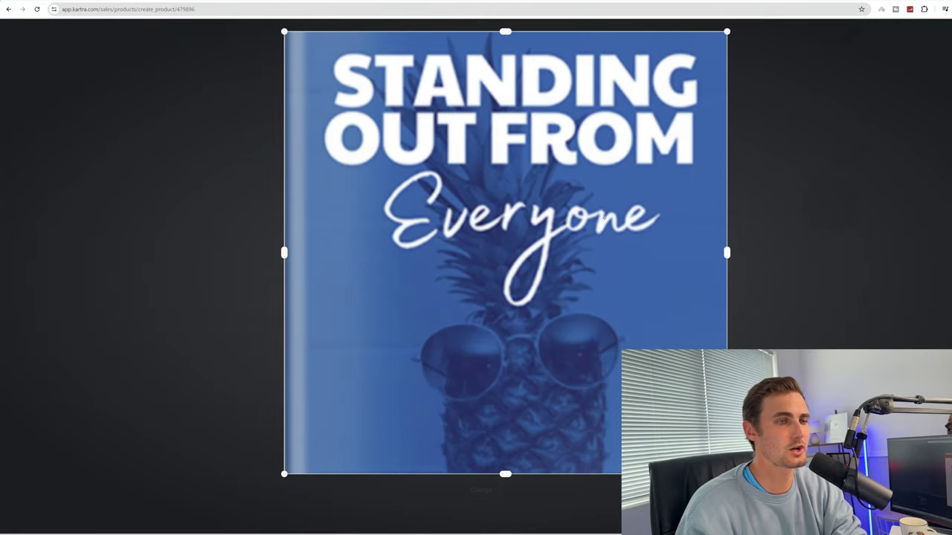
left_click(482, 490)
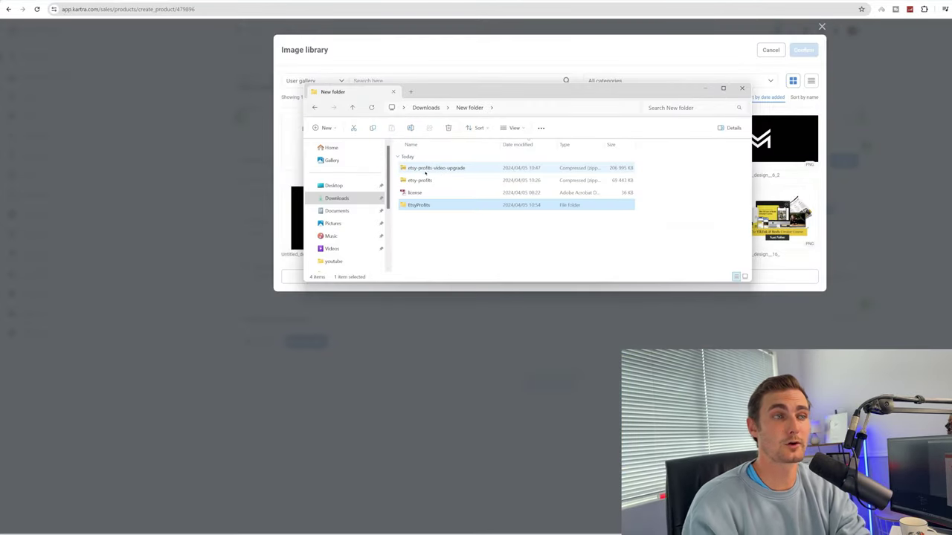
right_click(427, 169)
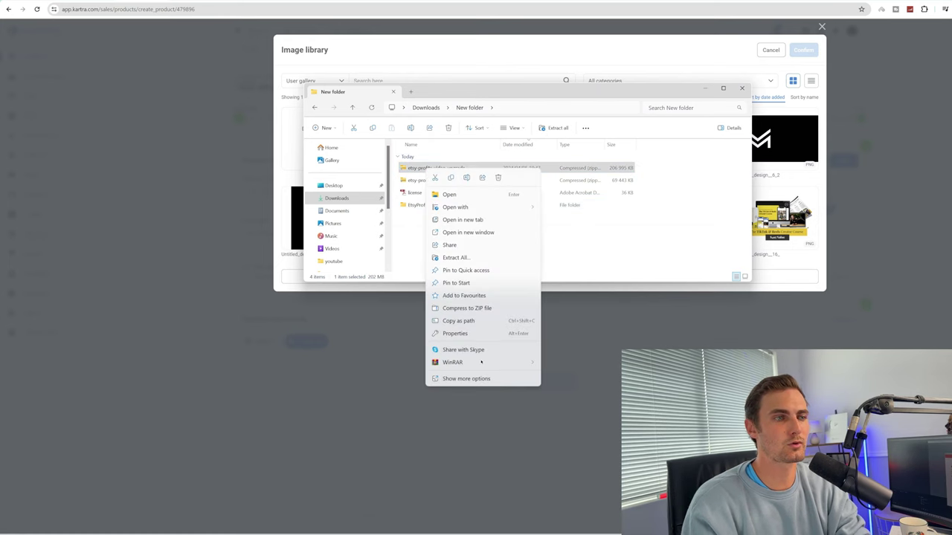
mouse_move(463, 363)
left_click(565, 375)
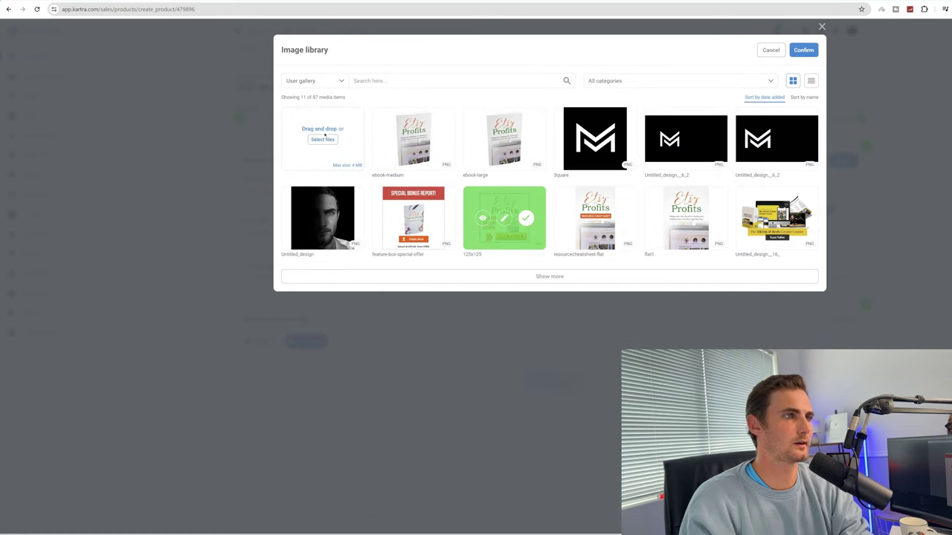
left_click(322, 139)
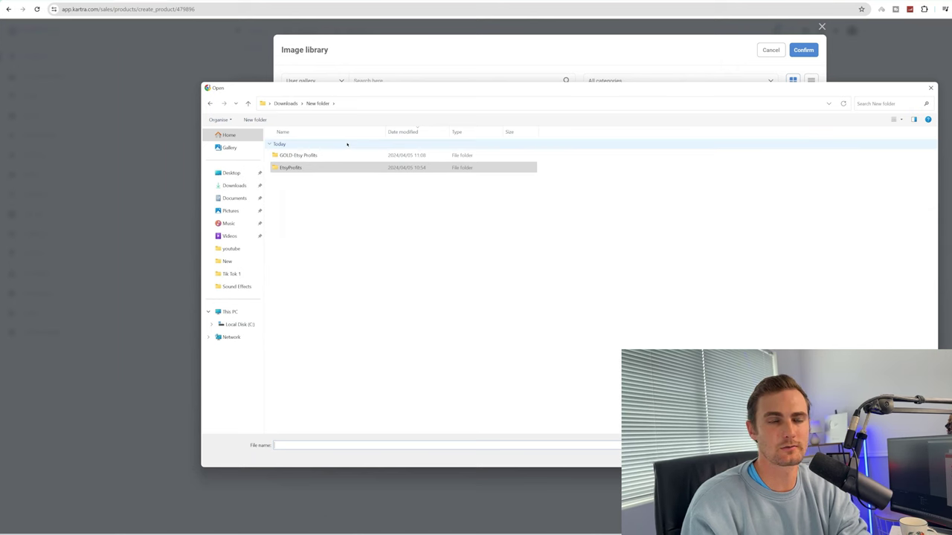
double_click(314, 155)
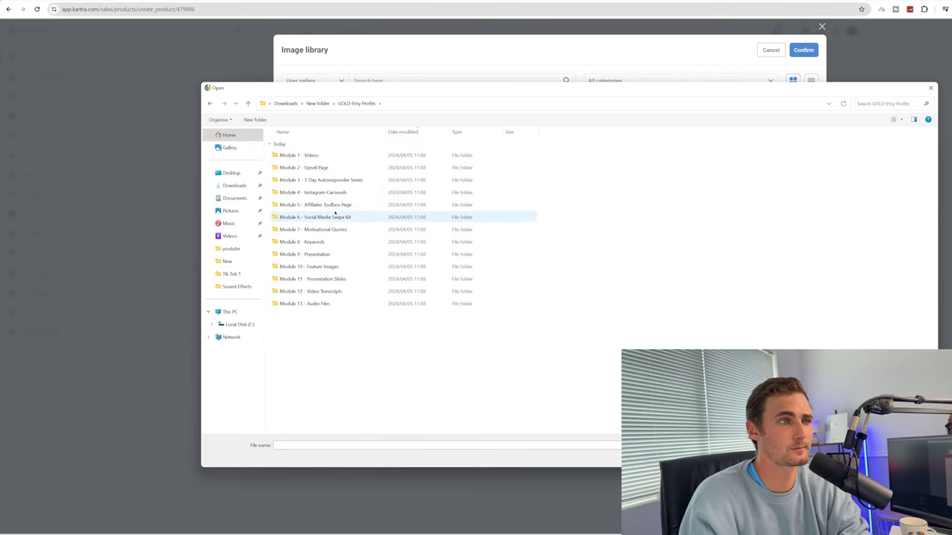
double_click(328, 205)
double_click(303, 156)
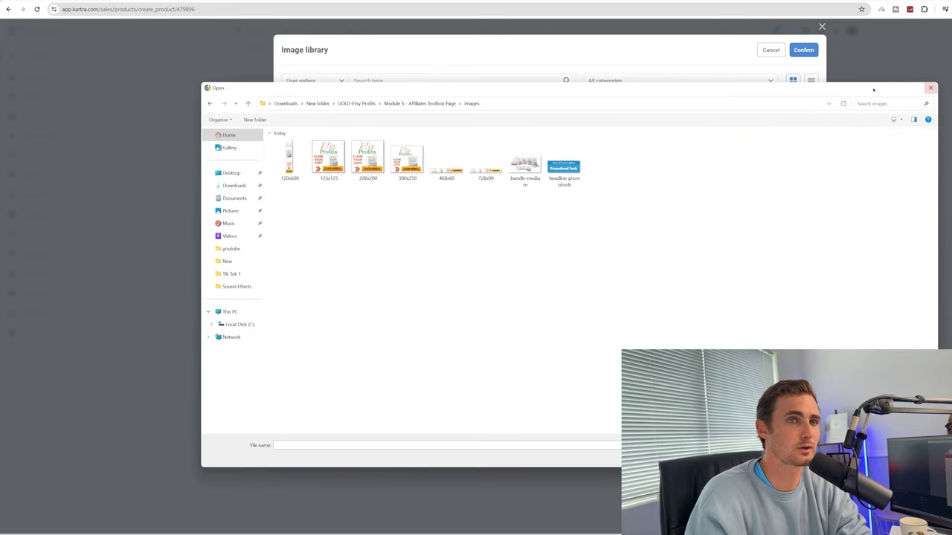
left_click_drag(874, 90, 694, 109)
left_click(706, 106)
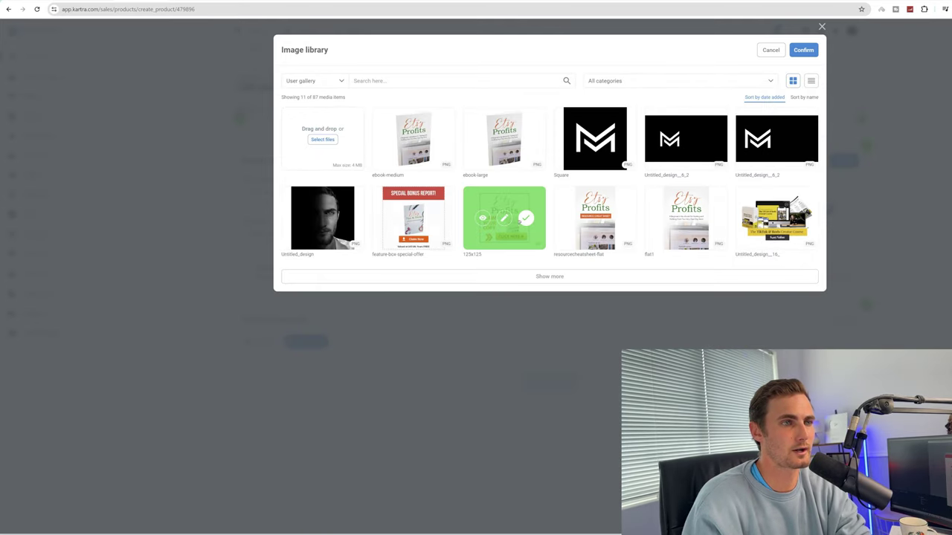
Use the 125x125 Etsy Profits image from the library as the product image and save the basic info
left_click(526, 218)
left_click(526, 218)
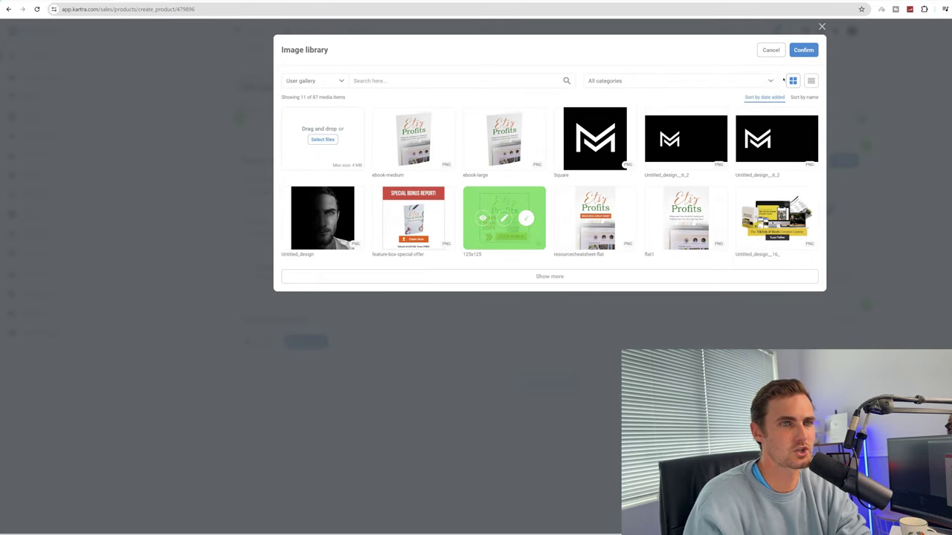
left_click(818, 49)
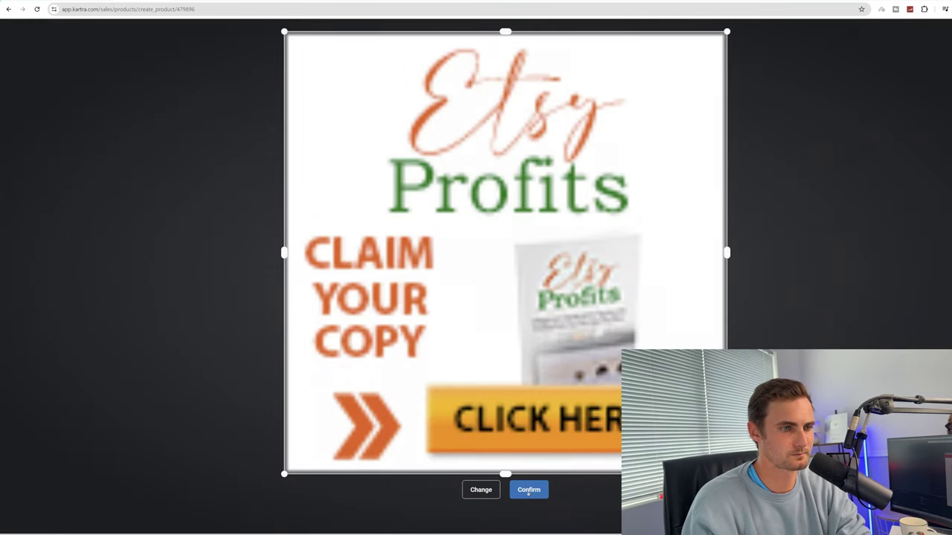
left_click(529, 491)
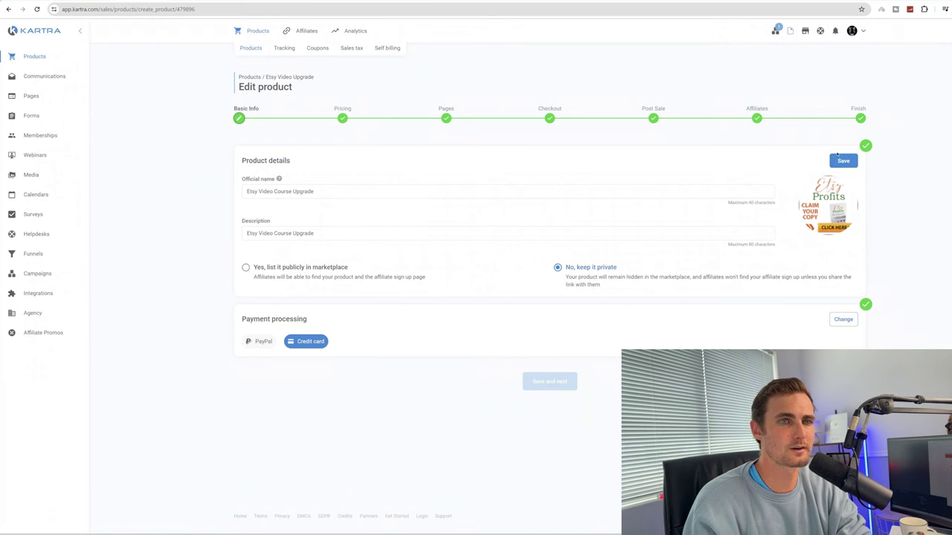
left_click(844, 162)
left_click(550, 307)
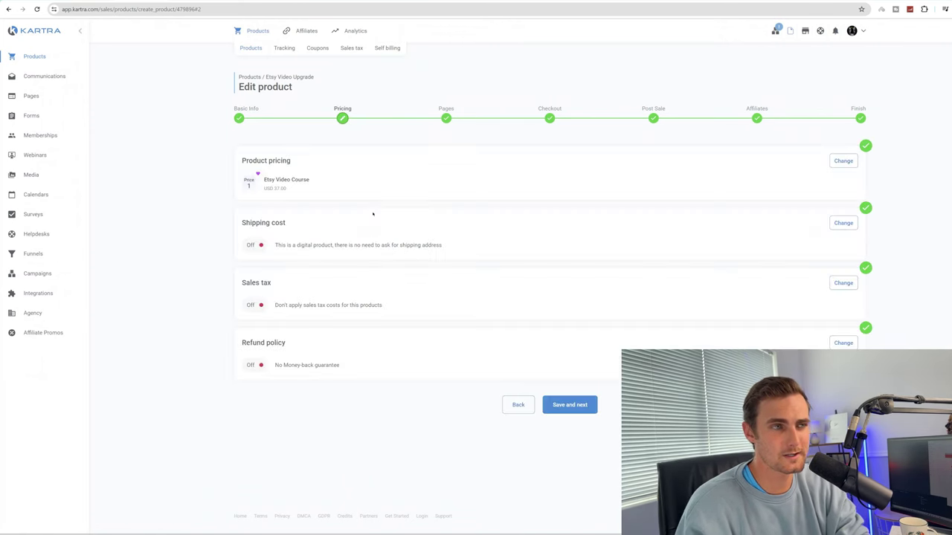
Check the one-time price point for the Etsy Video Course and save the product's pricing stage
left_click(847, 163)
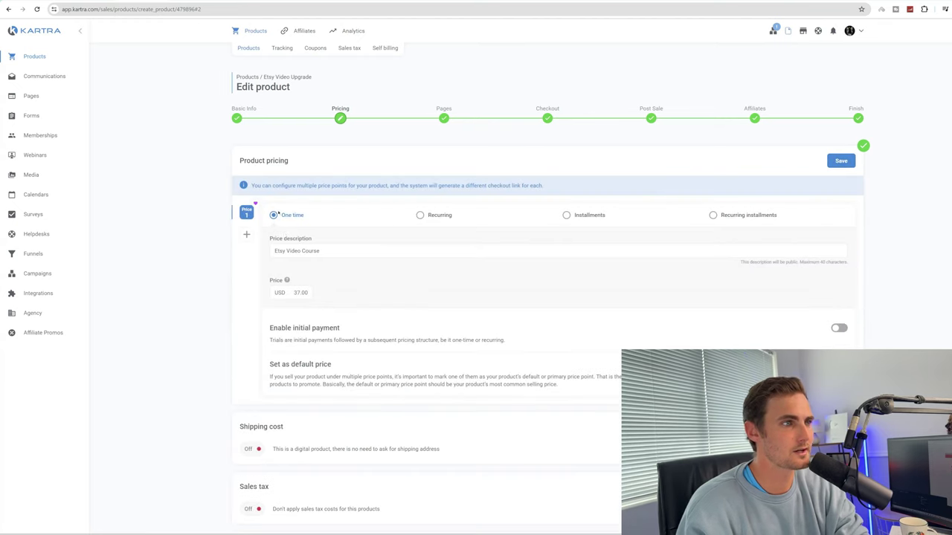
triple_click(305, 253)
left_click(372, 286)
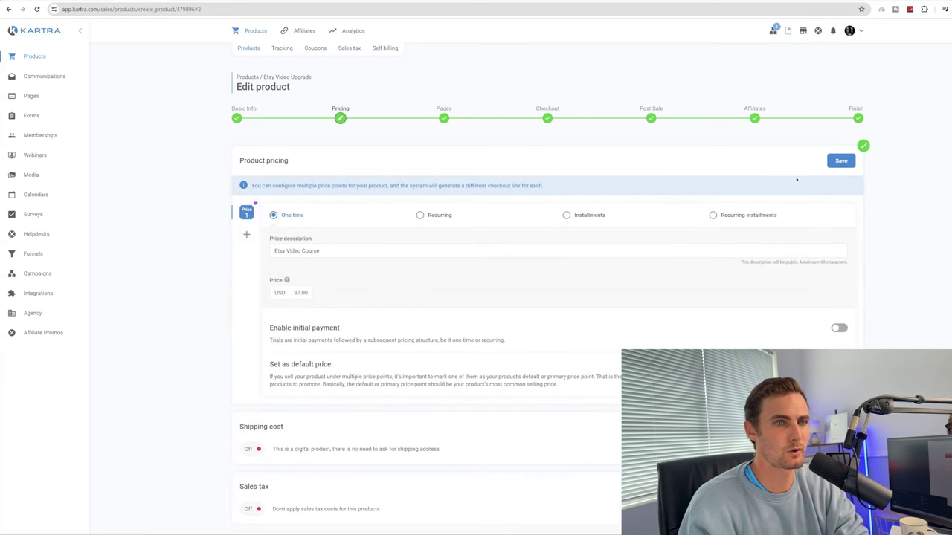
left_click(840, 160)
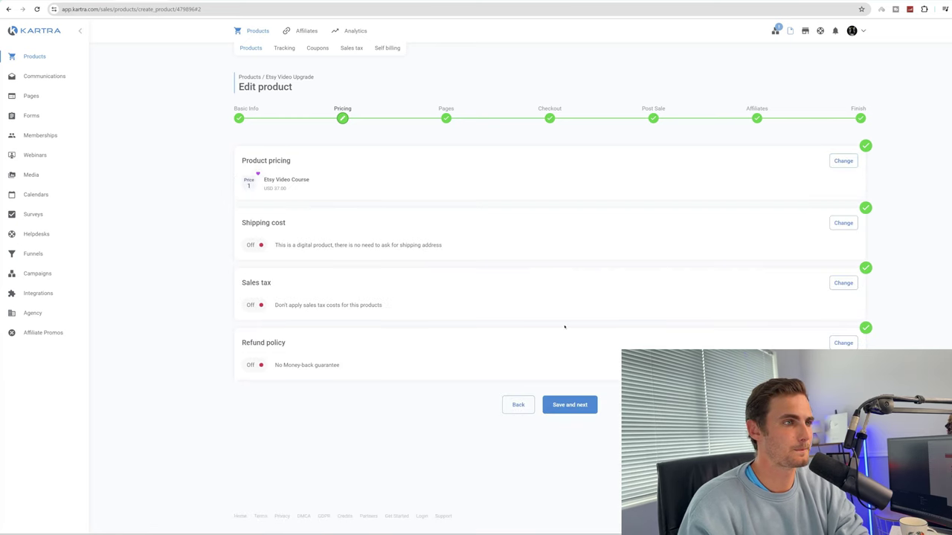
left_click(577, 405)
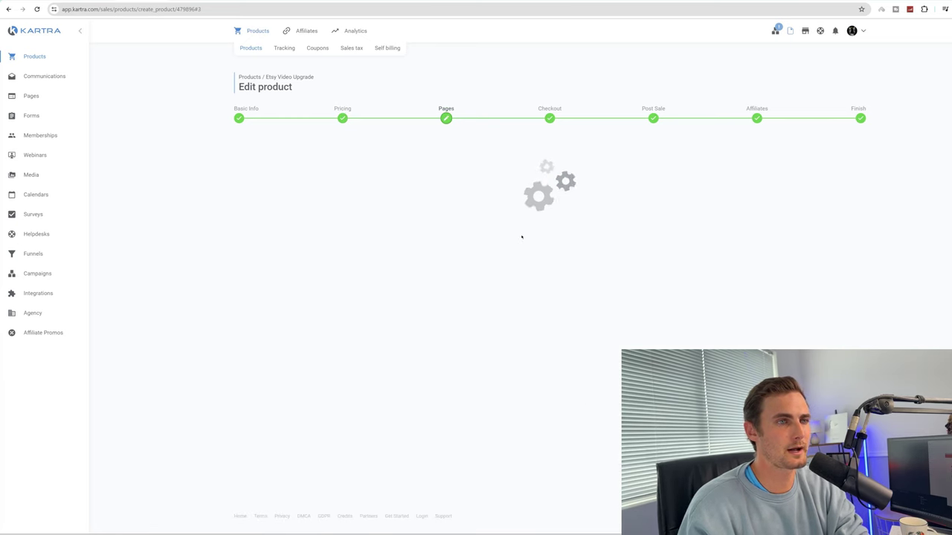
Check the product page destination, save it, and complete the Pages stage
left_click(838, 161)
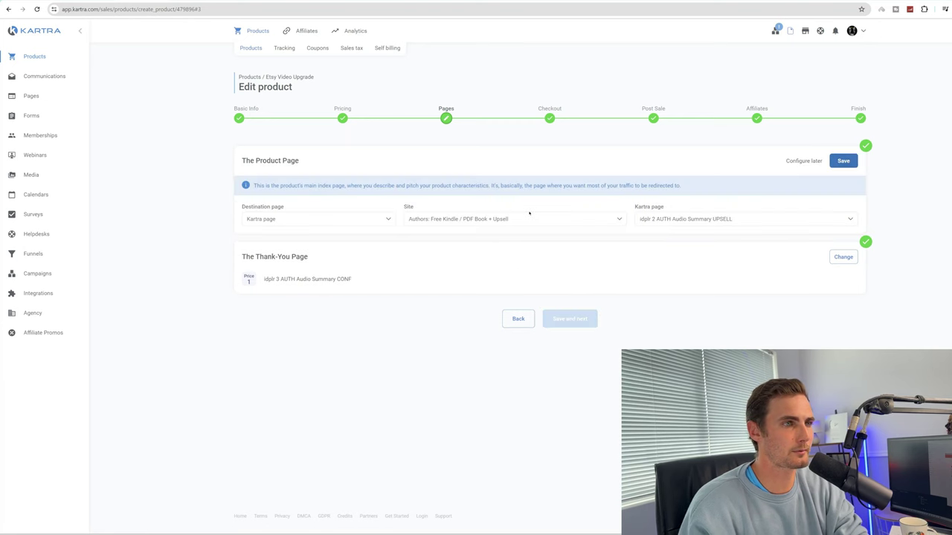
left_click(844, 161)
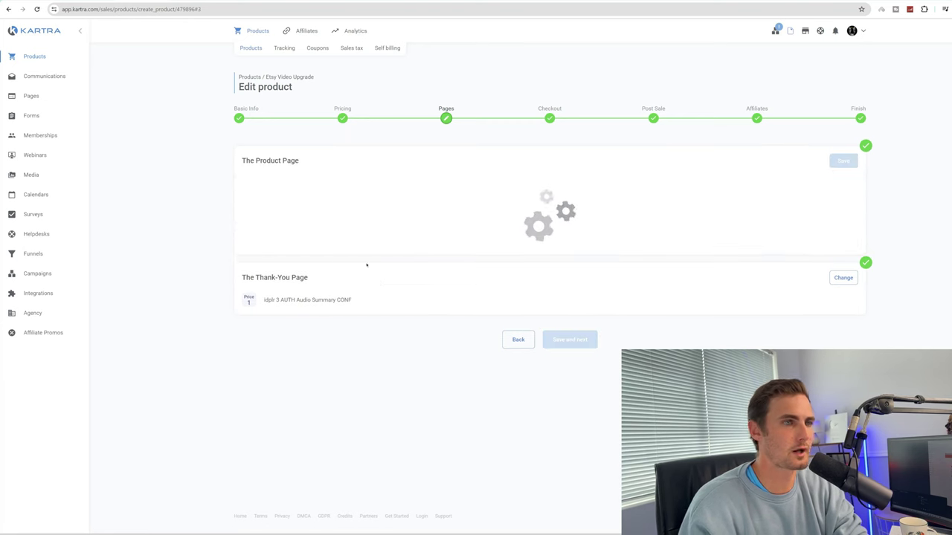
left_click(567, 285)
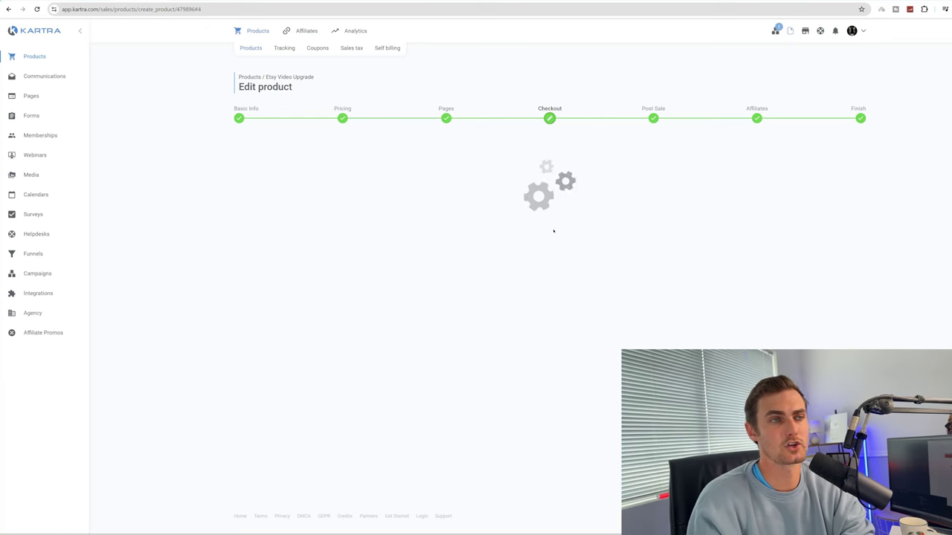
Look over the checkout settings and save the Checkout, Post Sale and Affiliates stages
scroll(343, 179, "down", 1)
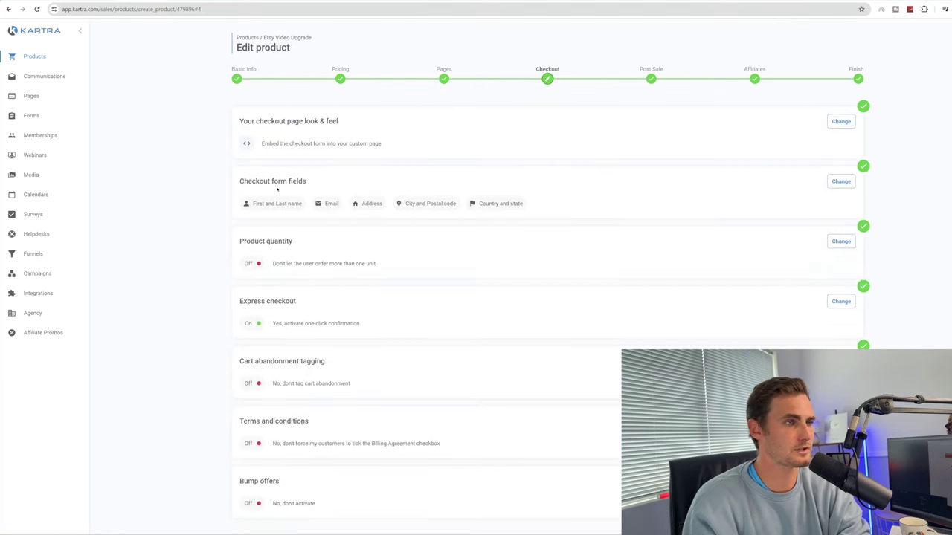
scroll(335, 223, "down", 2)
scroll(569, 349, "up", 3)
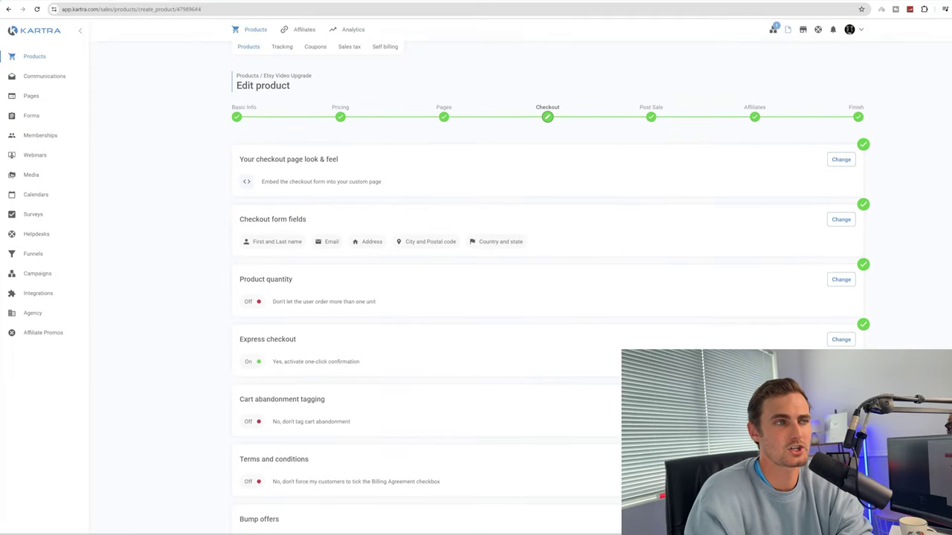
scroll(569, 350, "down", 3)
left_click(568, 480)
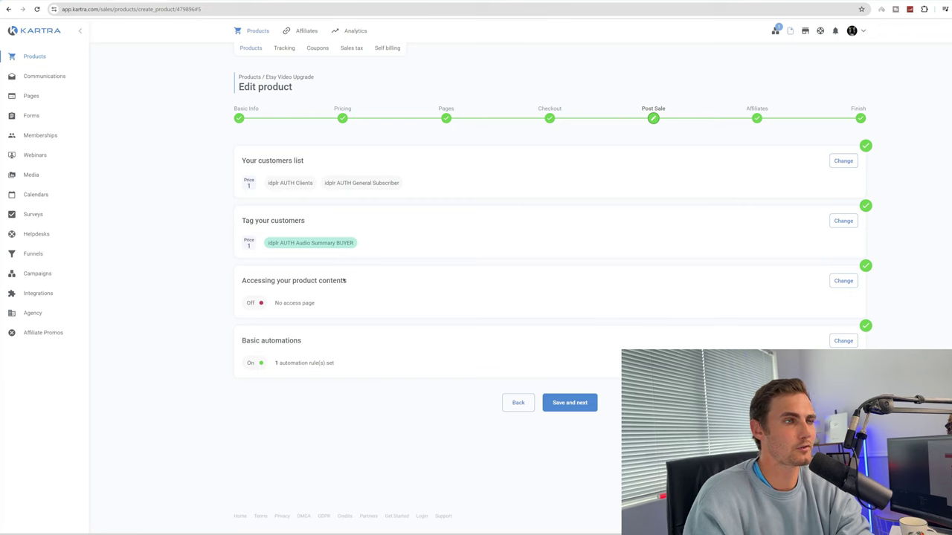
left_click(576, 408)
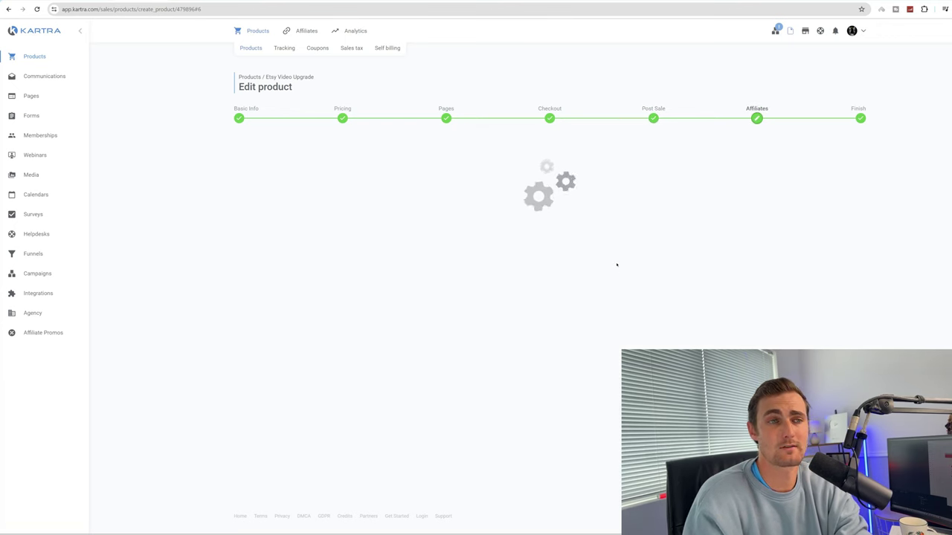
left_click(583, 241)
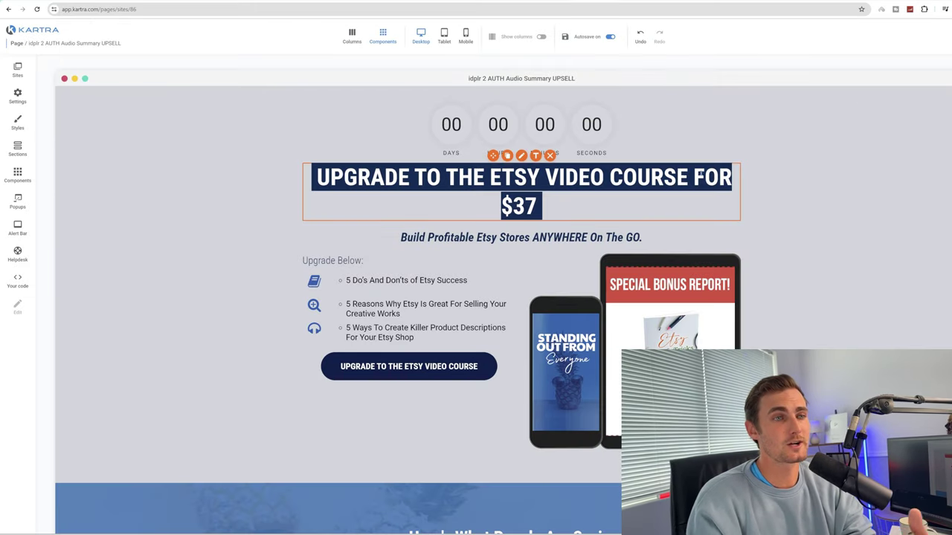
Publish the "idplr 2 AUTH Audio Summary UPSELL" page from the page editor
left_click(943, 37)
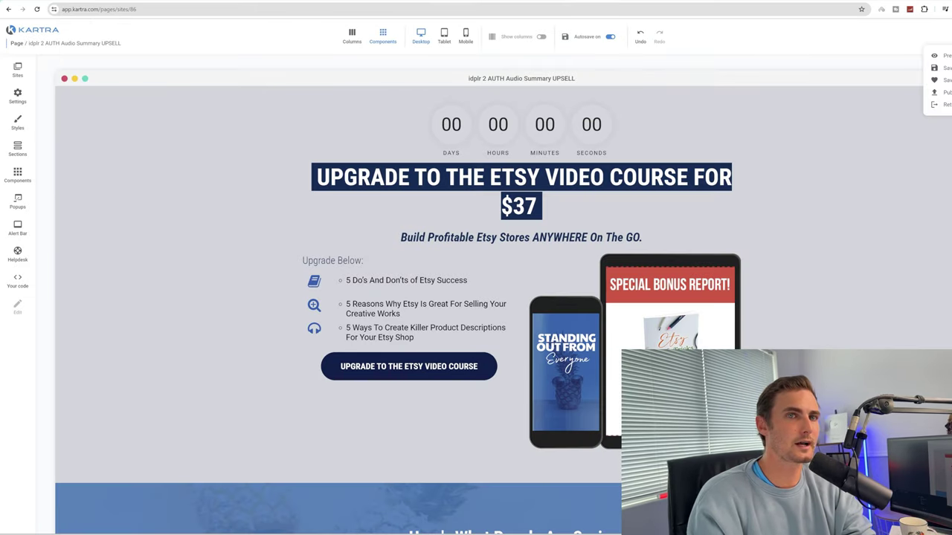
left_click(942, 92)
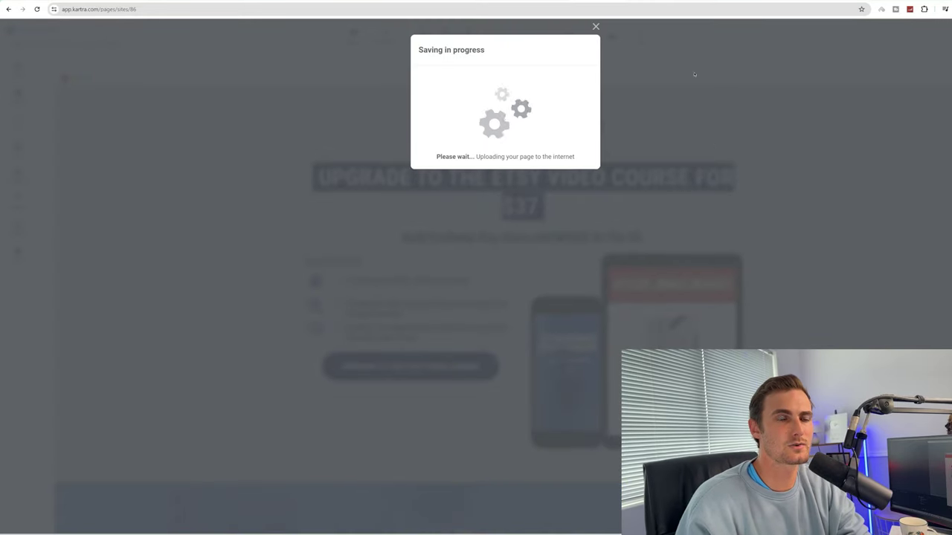
left_click(596, 26)
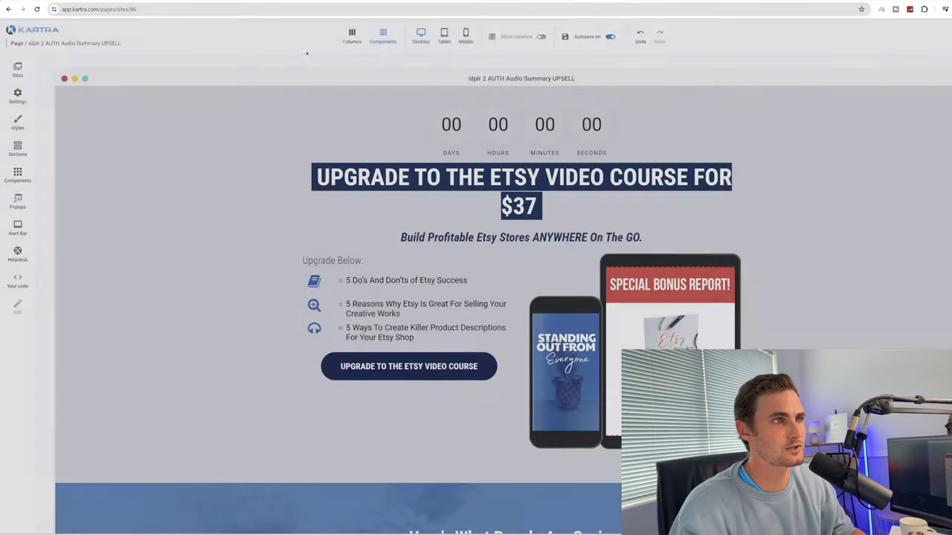
Set the upgrade button to open the Etsy Video Upgrade checkout at Price point 1 as a traditional overlay popup form
right_click(221, 52)
left_click(303, 101)
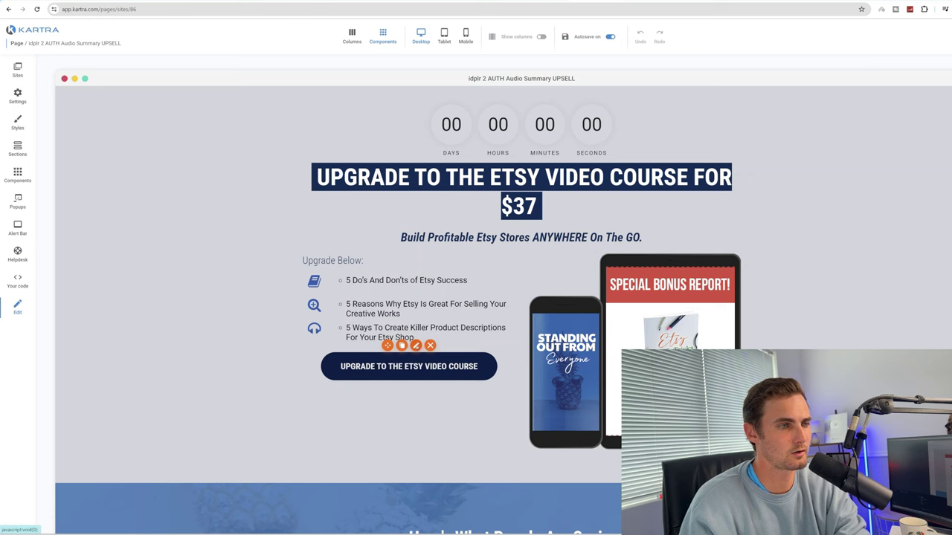
left_click(416, 345)
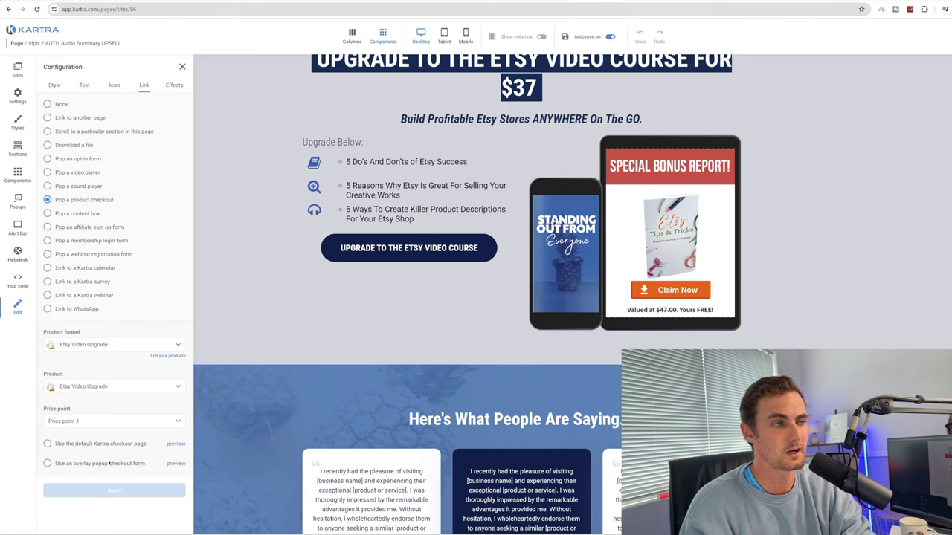
left_click(48, 463)
scroll(94, 433, "down", 5)
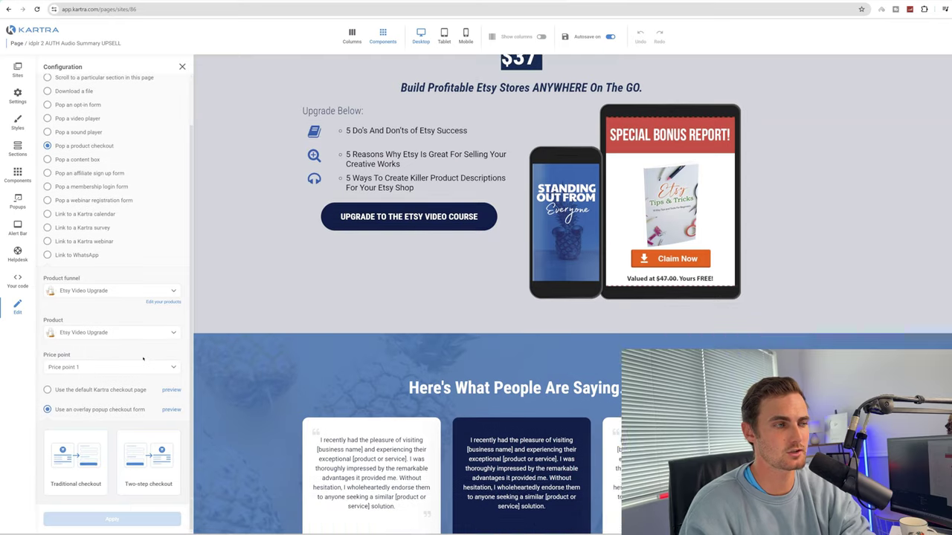
left_click(112, 519)
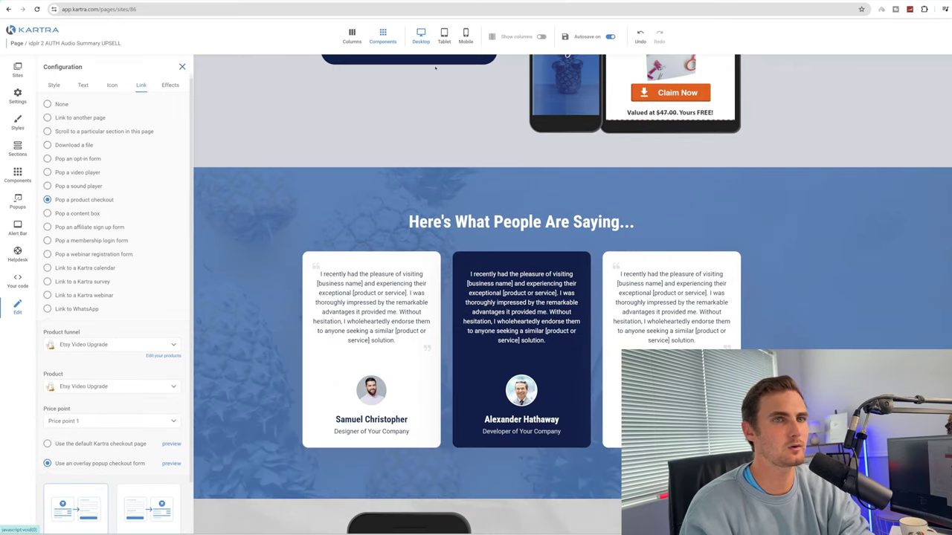
left_click(184, 67)
Preview the upsell page, open the checkout popup from its upgrade button, check the amount due, and close the preview
mouse_move(942, 35)
left_click(943, 55)
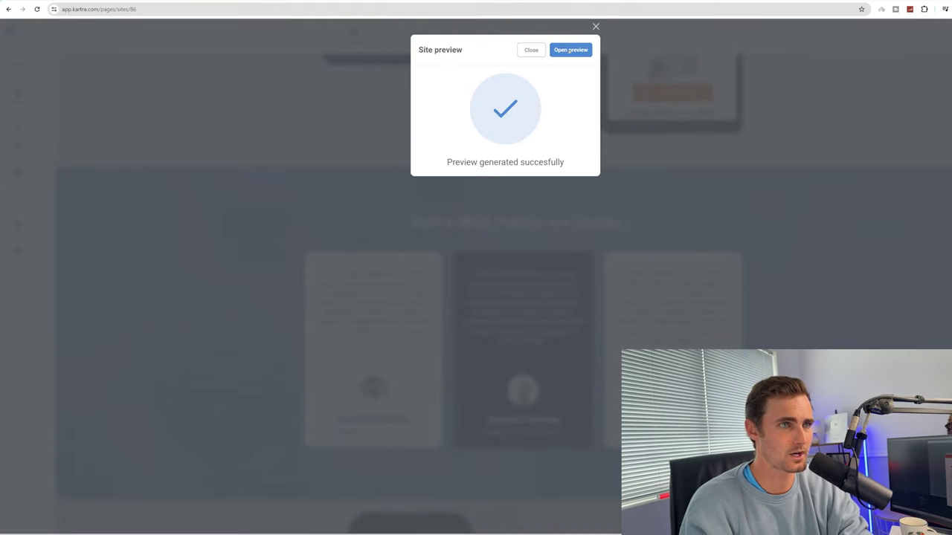
left_click(570, 50)
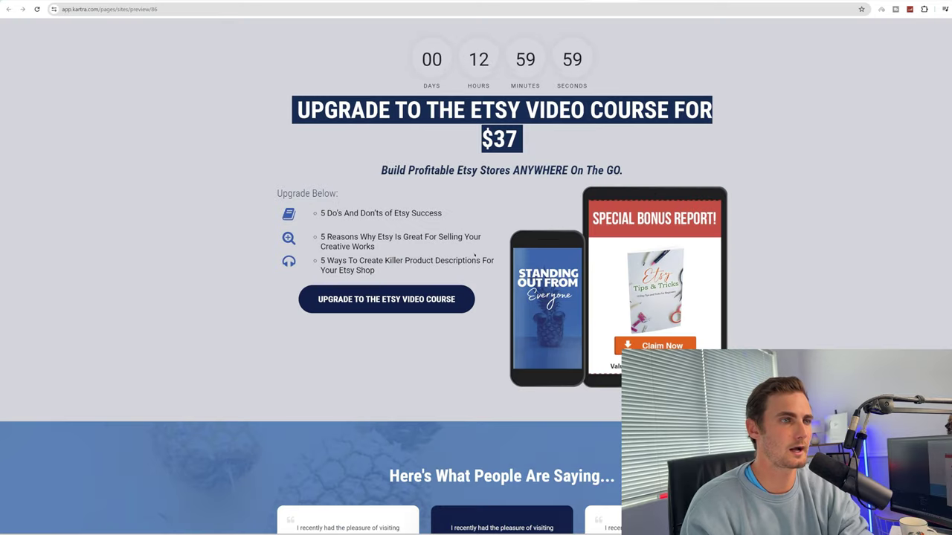
left_click(390, 299)
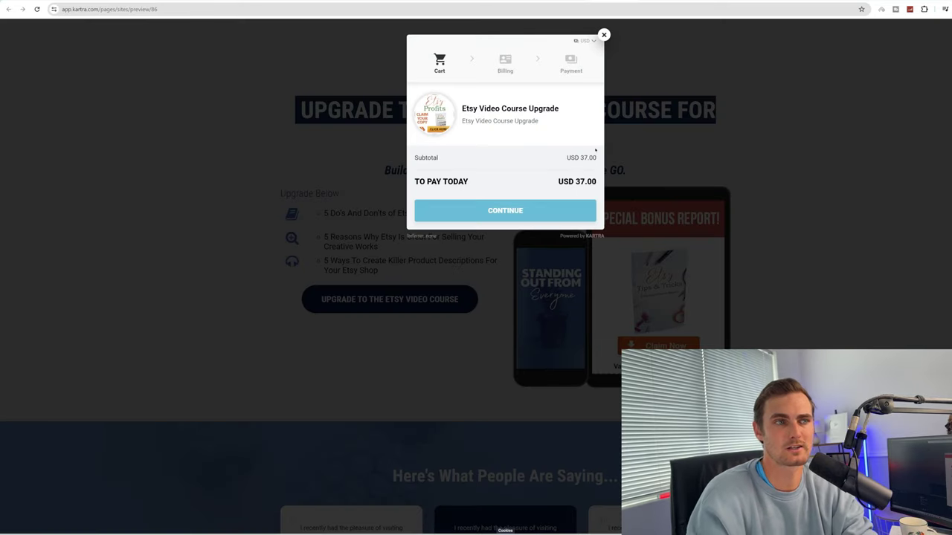
left_click_drag(558, 181, 613, 178)
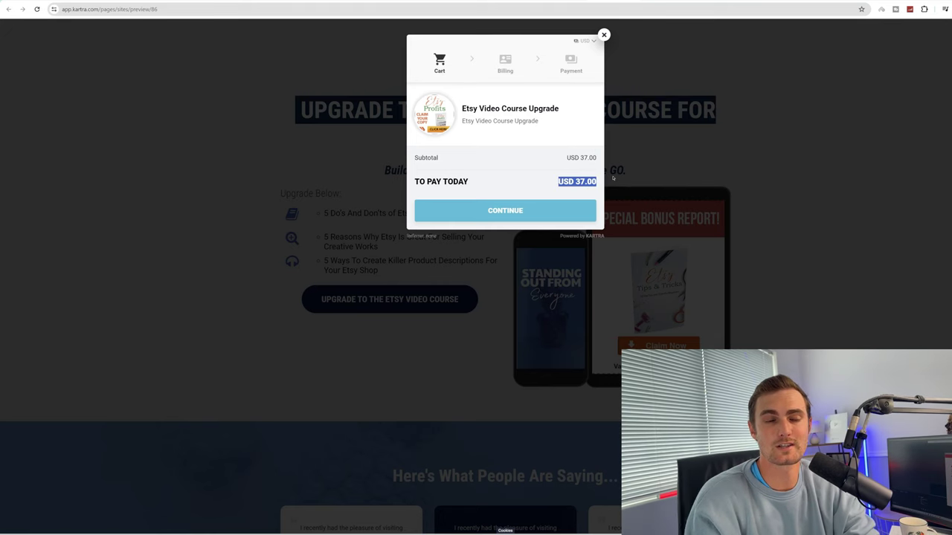
left_click(604, 34)
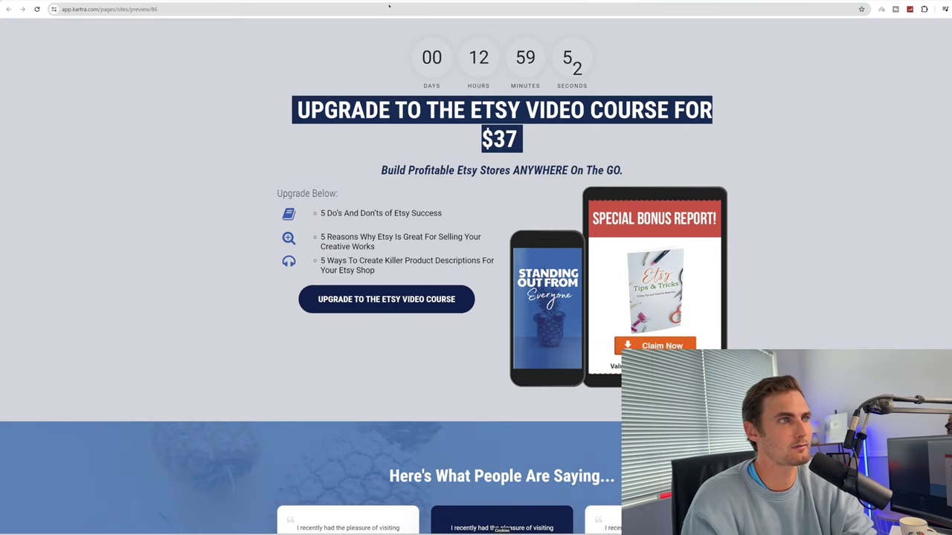
key("ctrl+w")
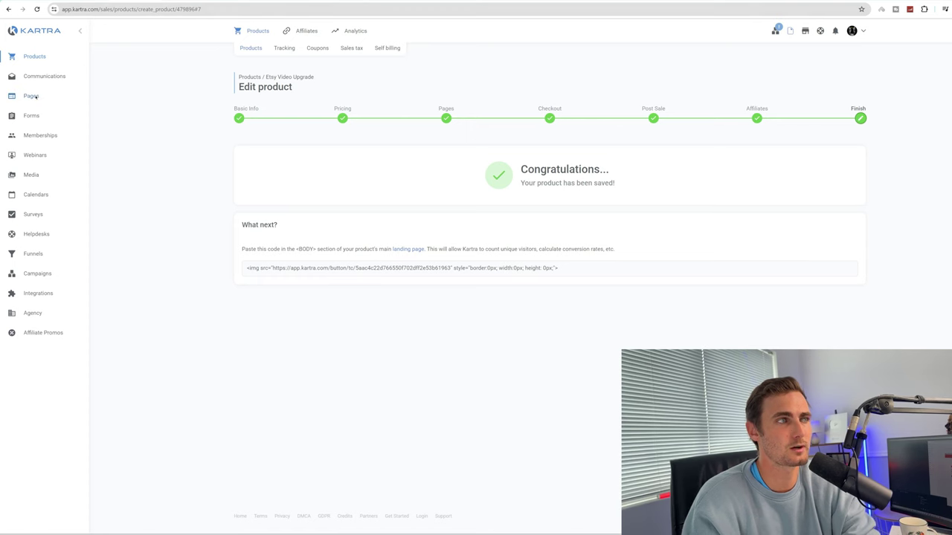
Open the "idplr 3 AUTH Audio Summary CONF" page from the Authors: Free Kindle / PDF Book + Upsell site for editing
left_click(35, 96)
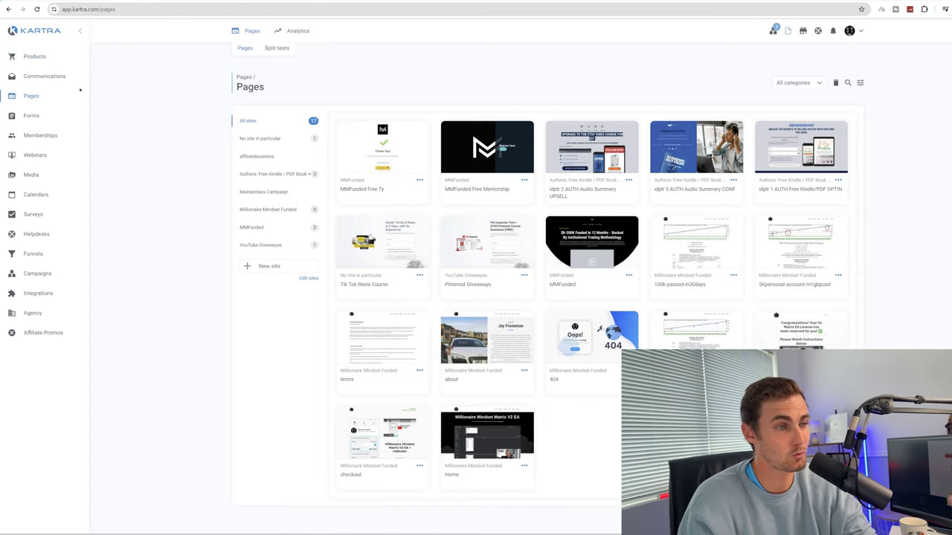
left_click(300, 178)
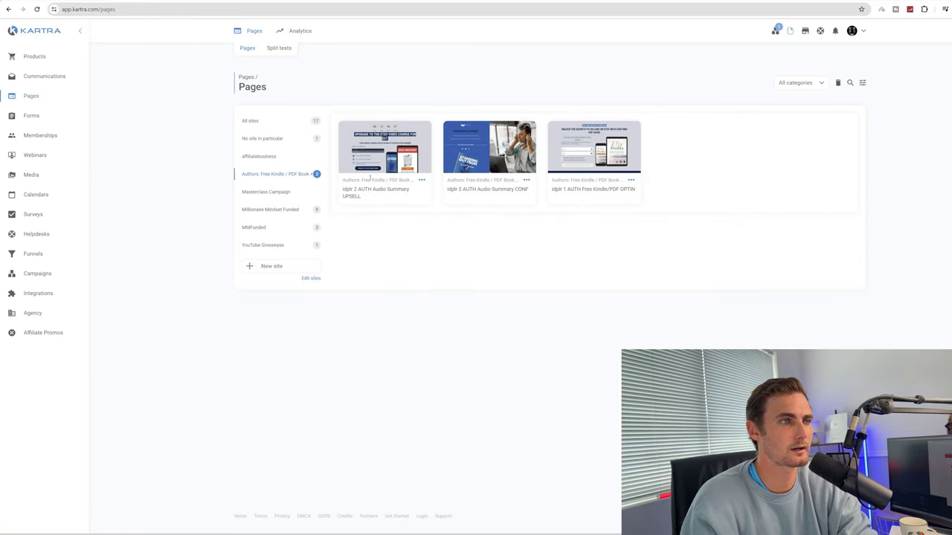
left_click(526, 181)
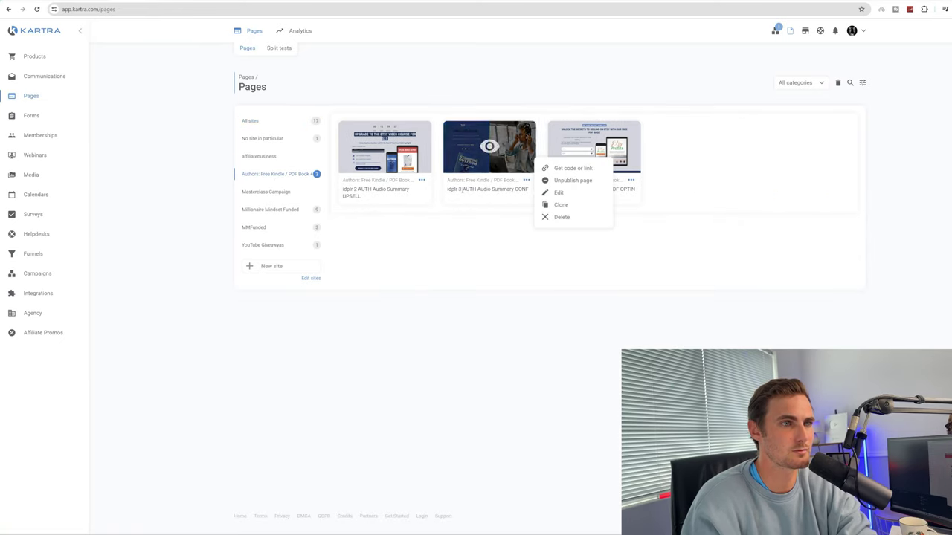
left_click(559, 193)
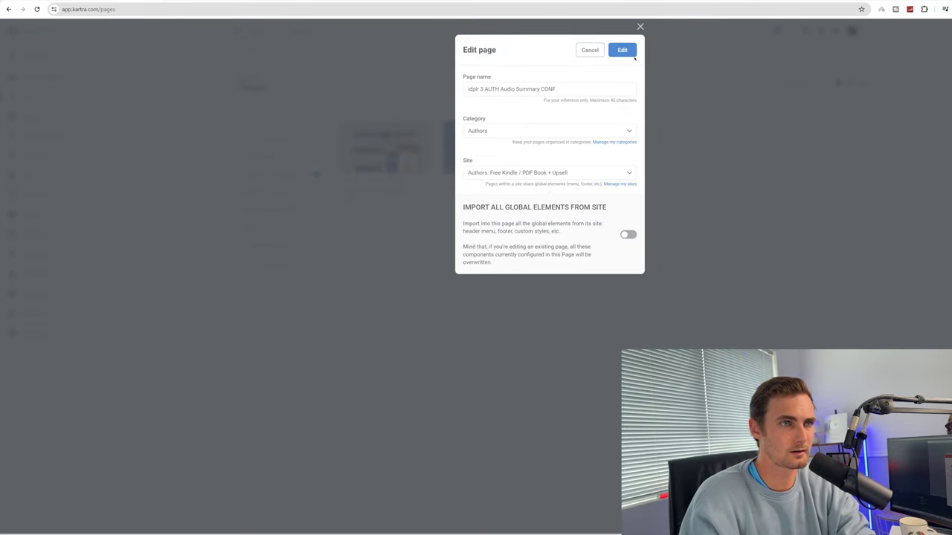
left_click(631, 53)
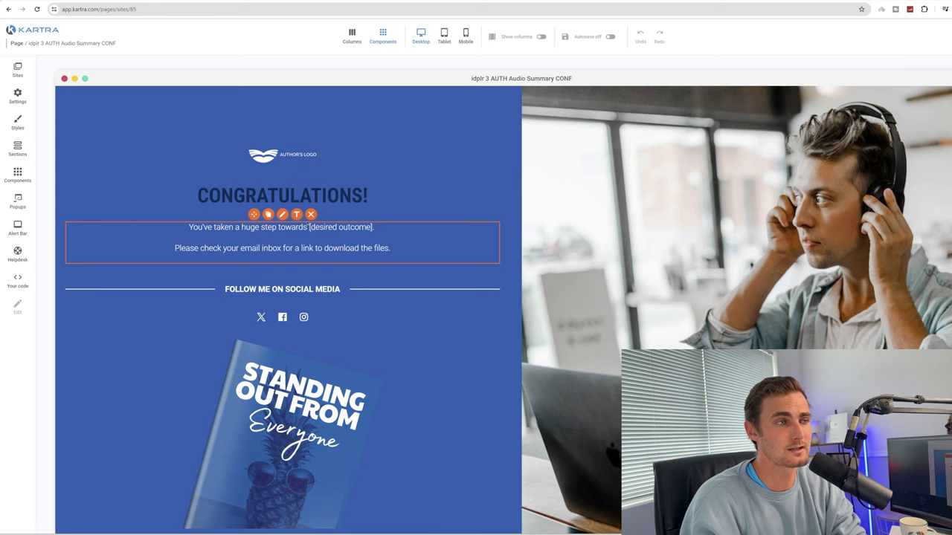
Replace the "[desired outcome]" placeholder under the Congratulations heading with "building profitable Etsy Stores"
left_click(320, 231)
left_click(292, 213)
left_click(313, 234)
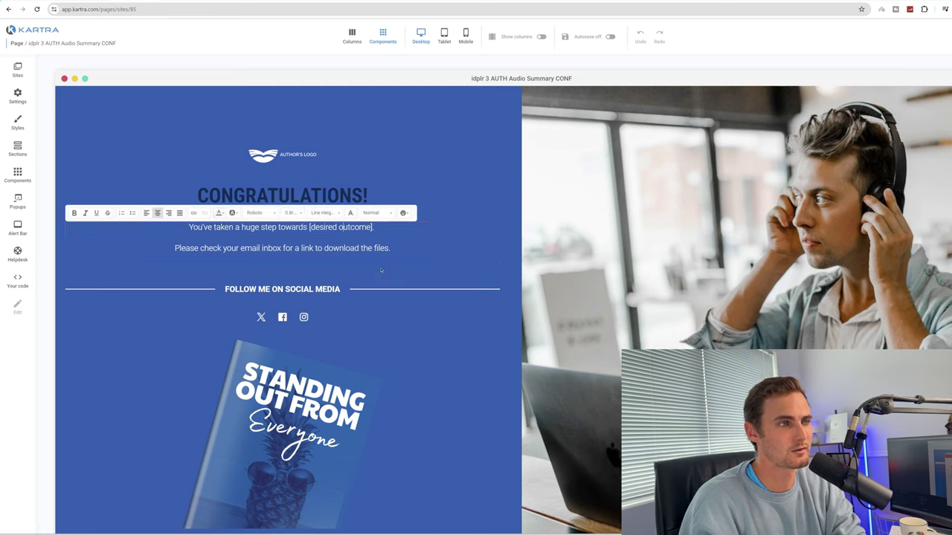
left_click(386, 226)
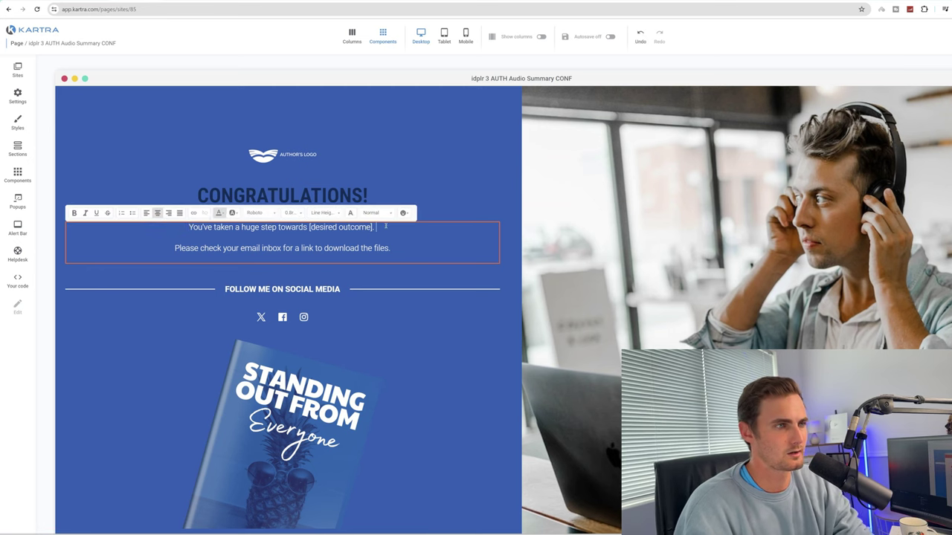
key("BackSpace")
key("BackSpace")
key("BackSpace")
key("BackSpace")
key("BackSpace")
key("BackSpace")
key("BackSpace")
key("BackSpace")
key("BackSpace")
key("BackSpace")
key("BackSpace")
key("BackSpace")
key("BackSpace")
key("BackSpace")
key("BackSpace")
key("BackSpace")
key("BackSpace")
key("BackSpace")
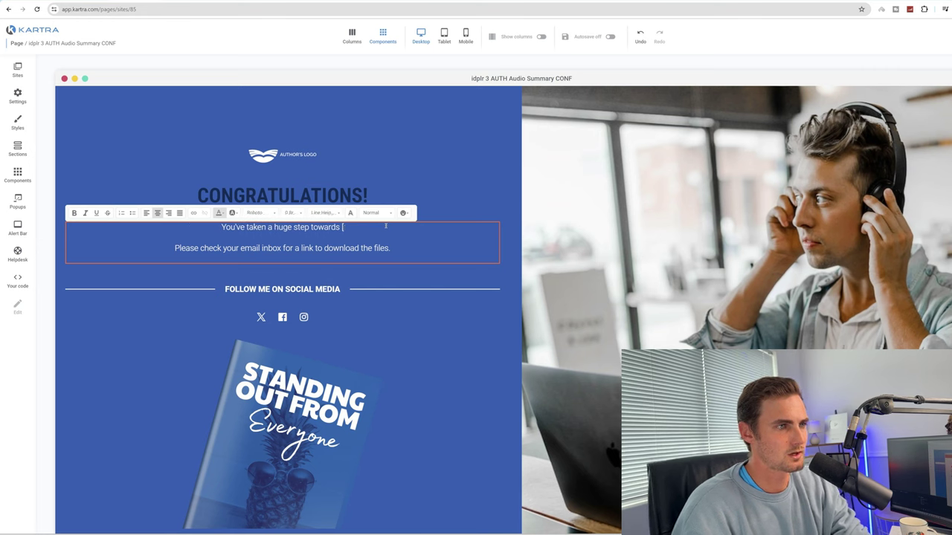
type("buildi")
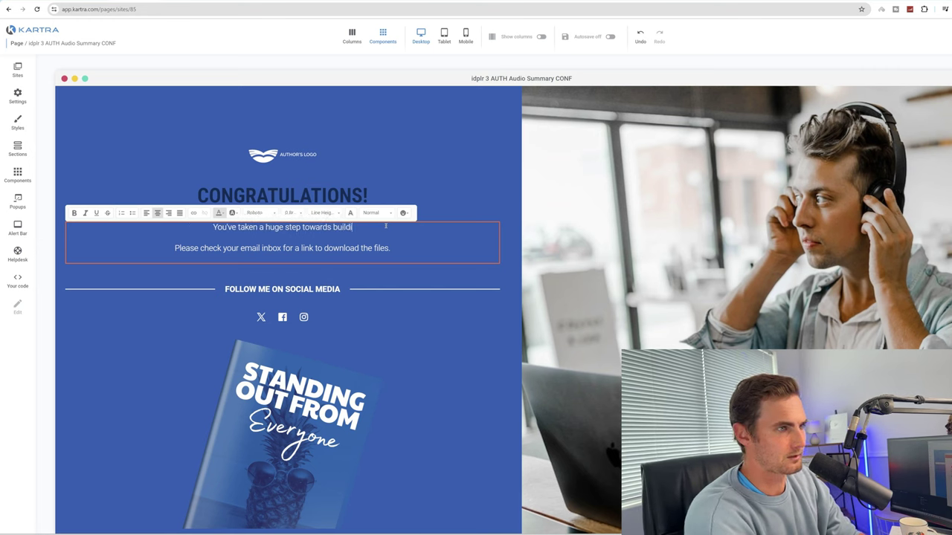
type("ng profitable E")
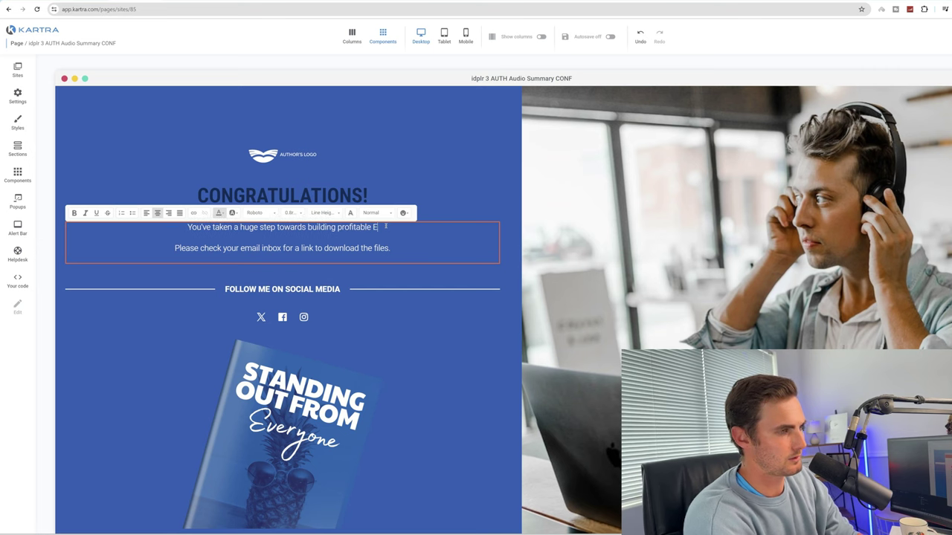
type("tsy Stores")
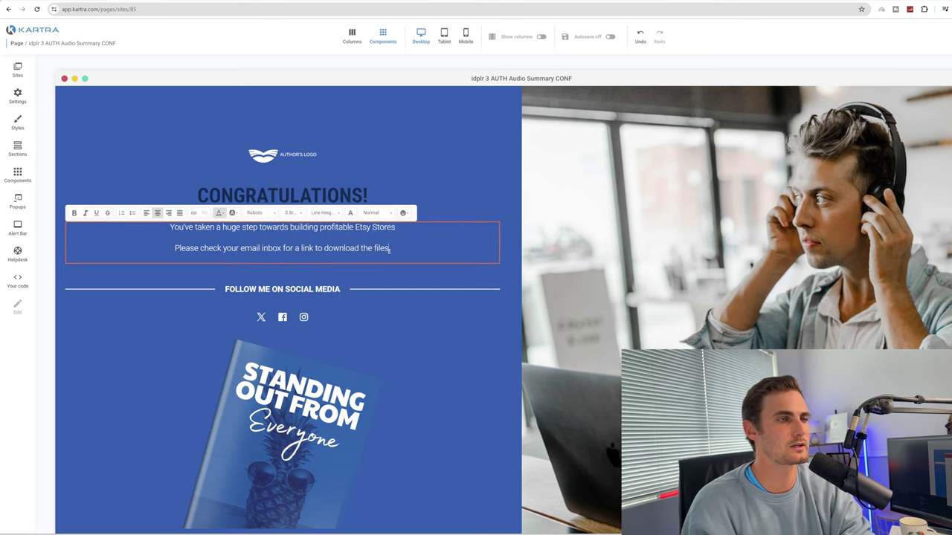
Delete the book cover image from the confirmation page and undo the recent edits
scroll(389, 249, "down", 2)
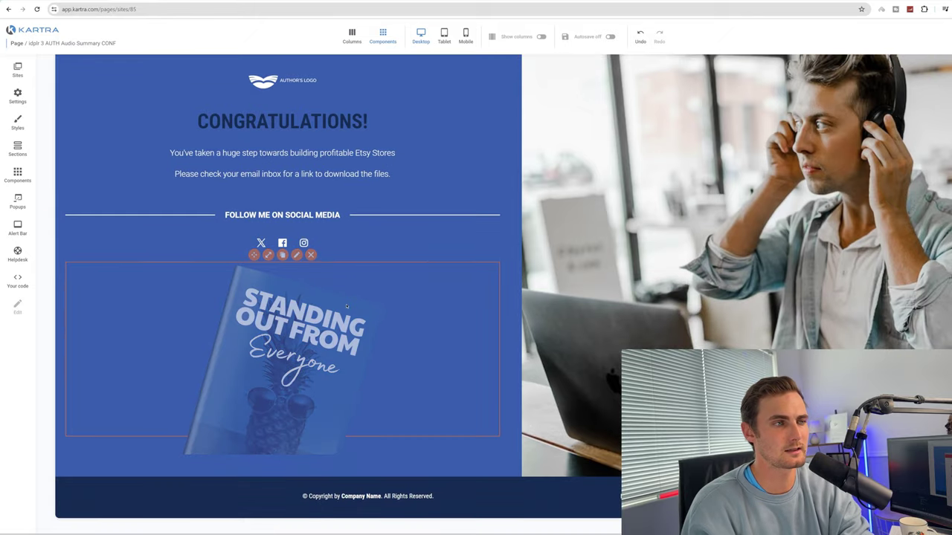
left_click(311, 254)
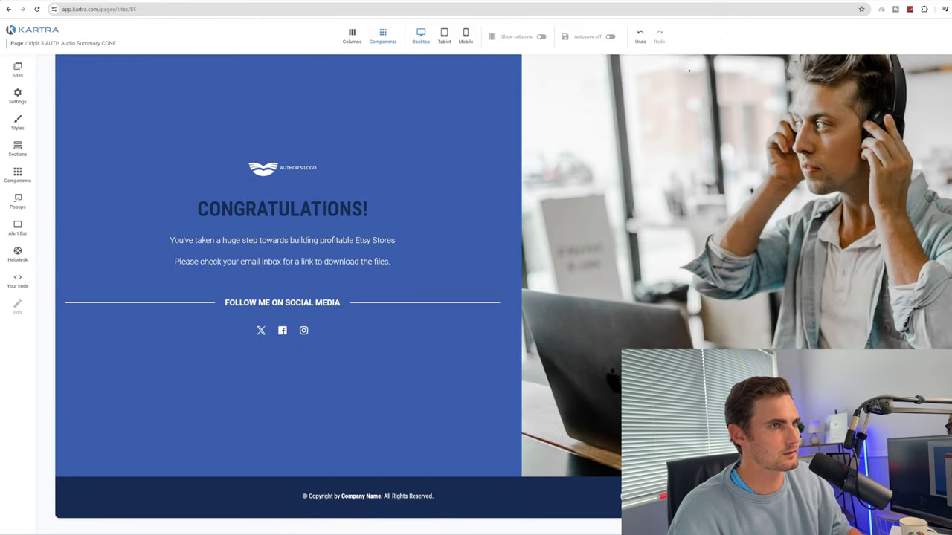
left_click(640, 37)
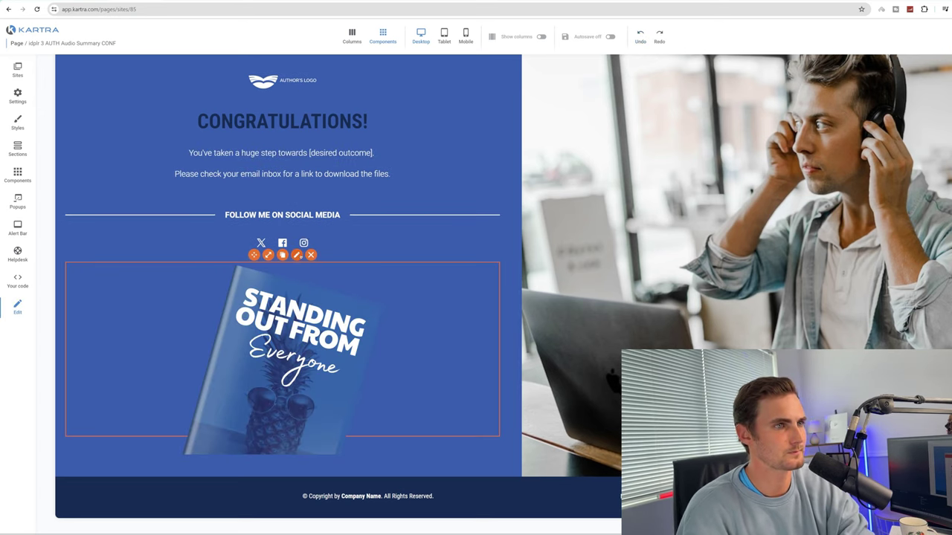
Replace the confirmation page's book cover with the ebook-medium image from the library and publish the page
left_click(296, 254)
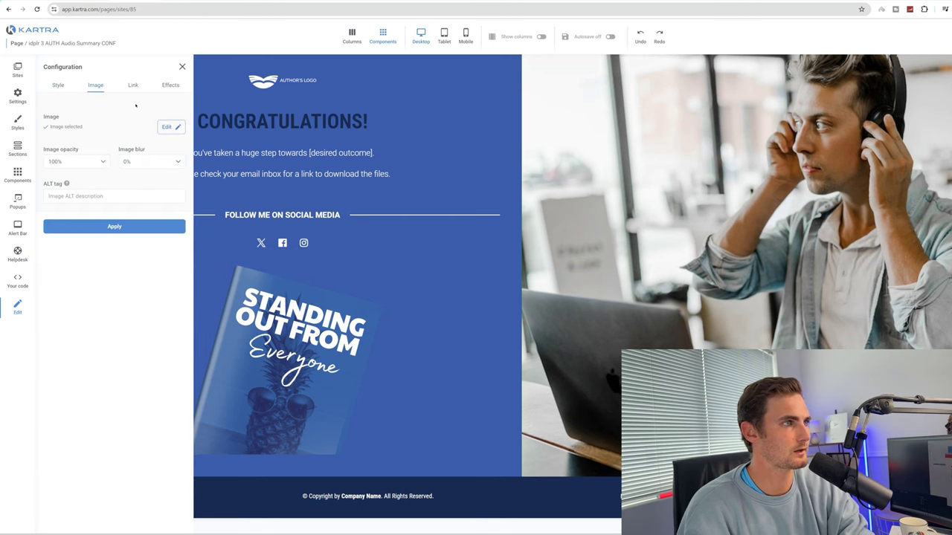
left_click(166, 127)
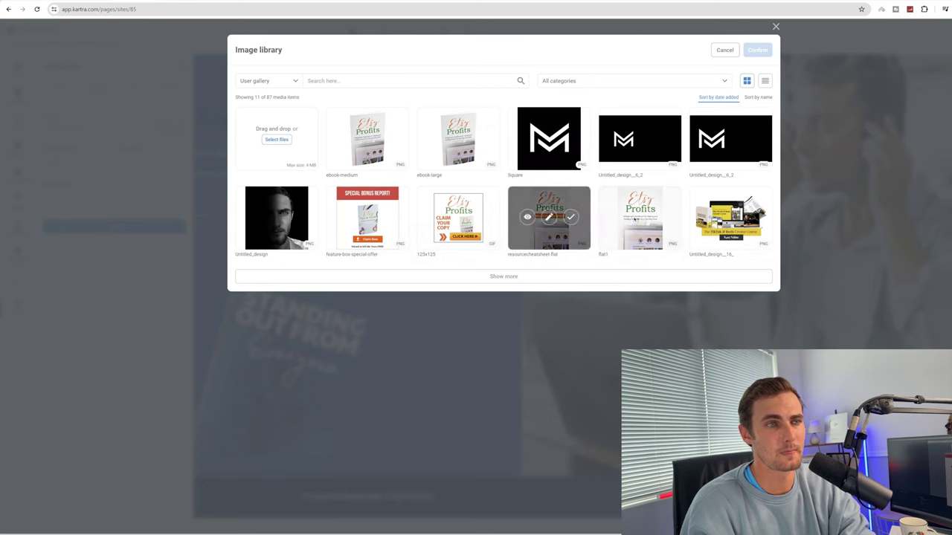
left_click(389, 138)
left_click(758, 50)
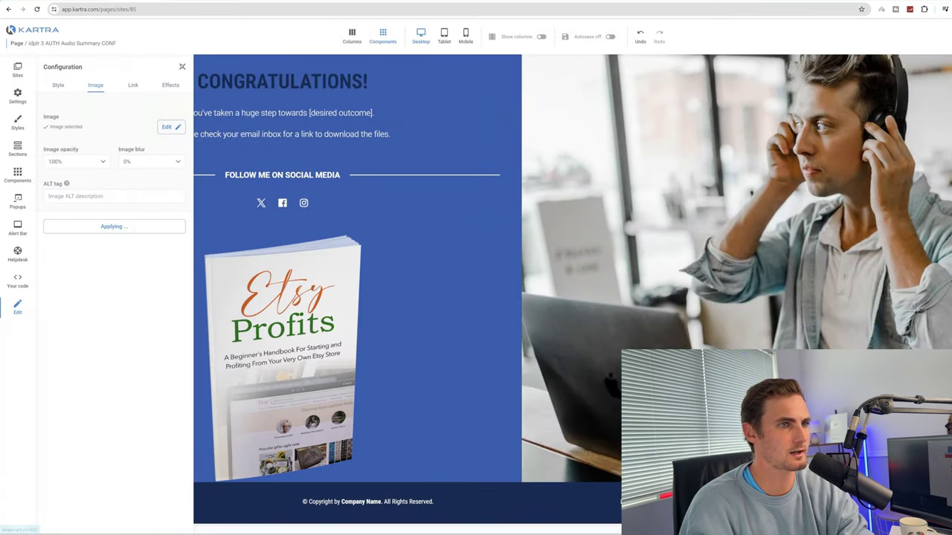
scroll(586, 239, "up", 1)
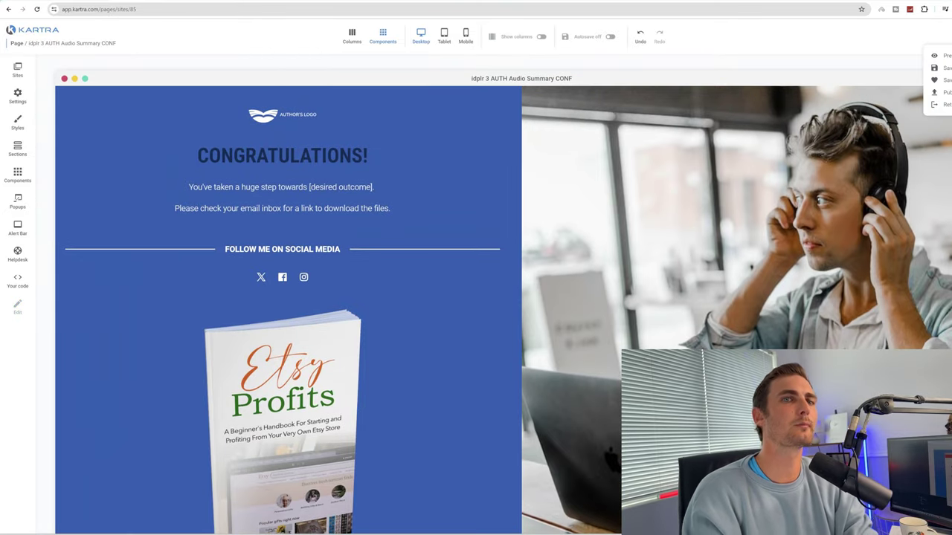
left_click(939, 92)
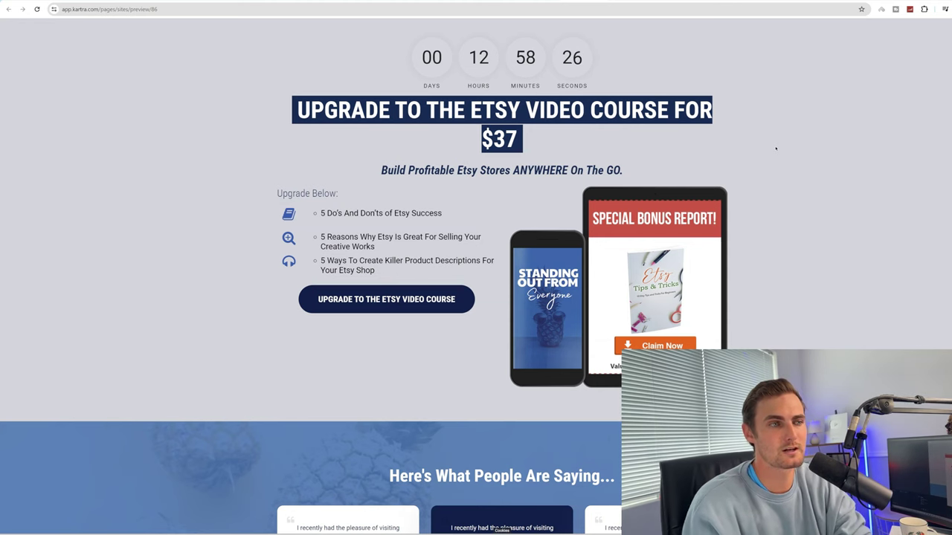
Review the upsell preview's checkout popup and look over the published confirmation page
left_click(415, 299)
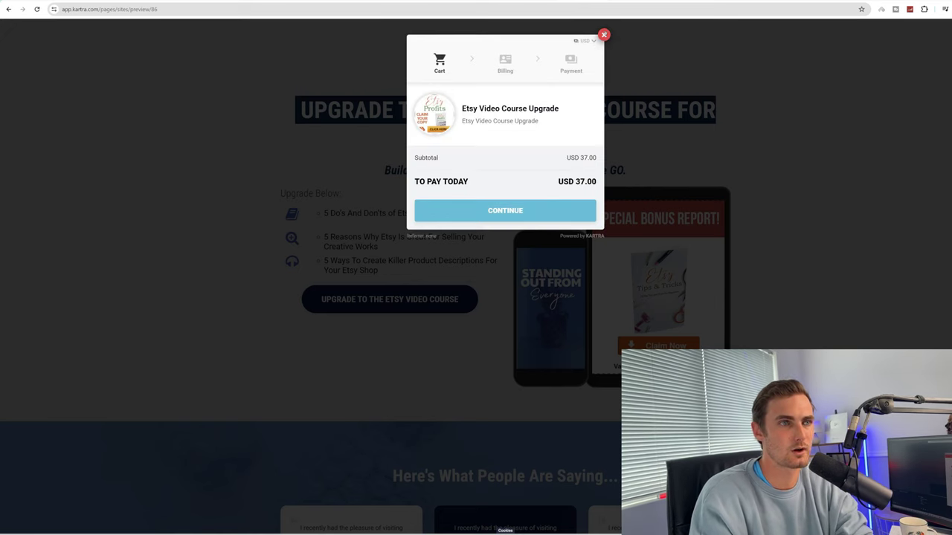
left_click(603, 35)
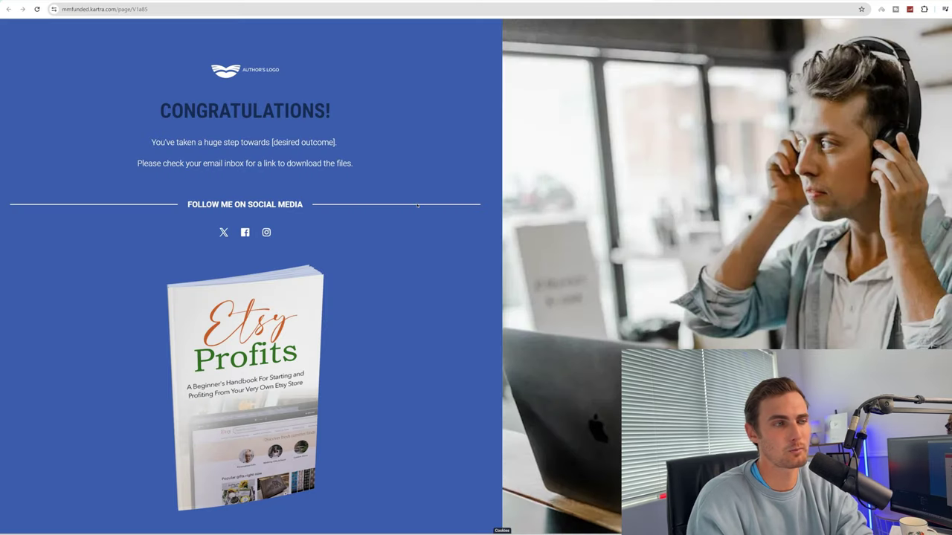
left_click_drag(341, 134, 171, 111)
left_click(321, 225)
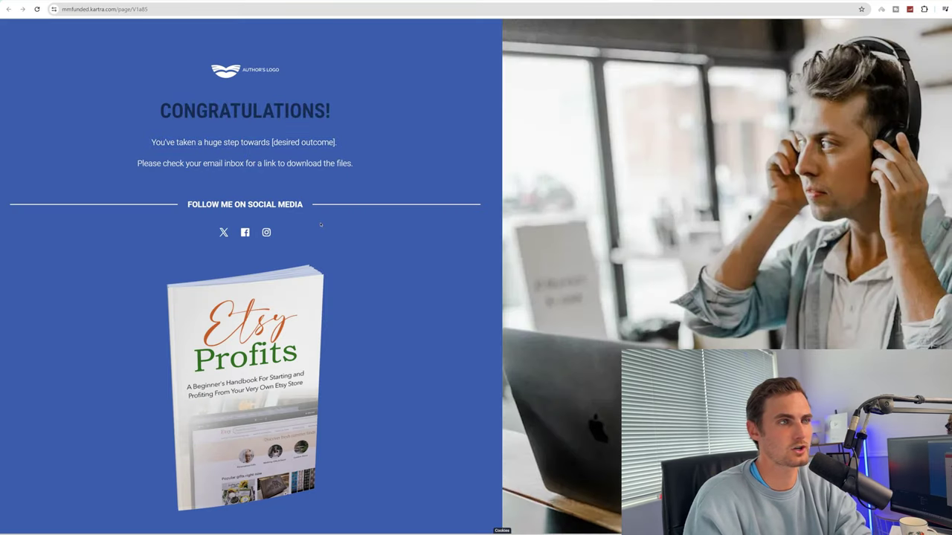